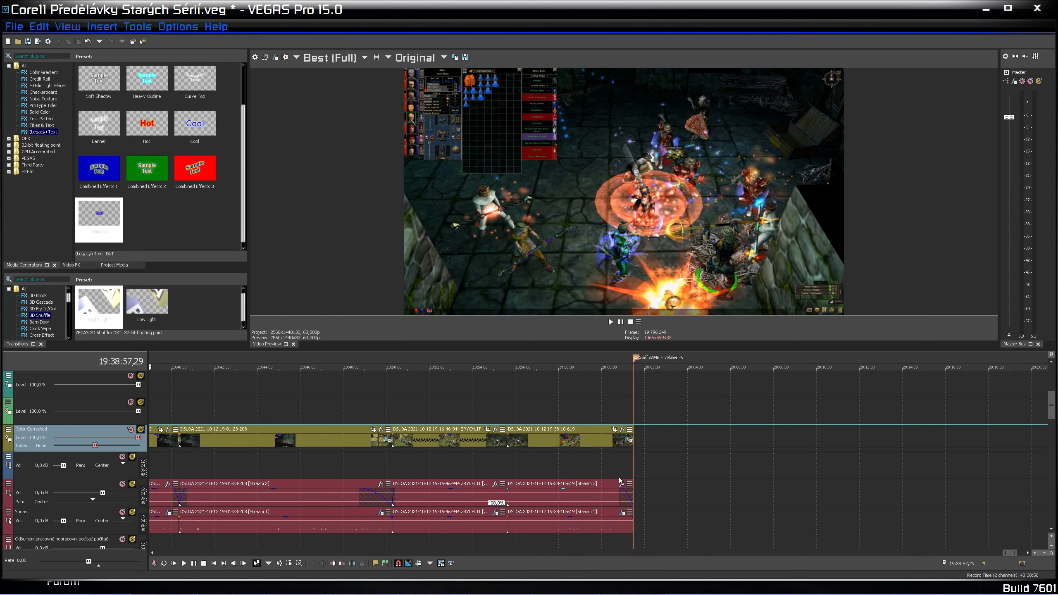
pyautogui.click(662, 464)
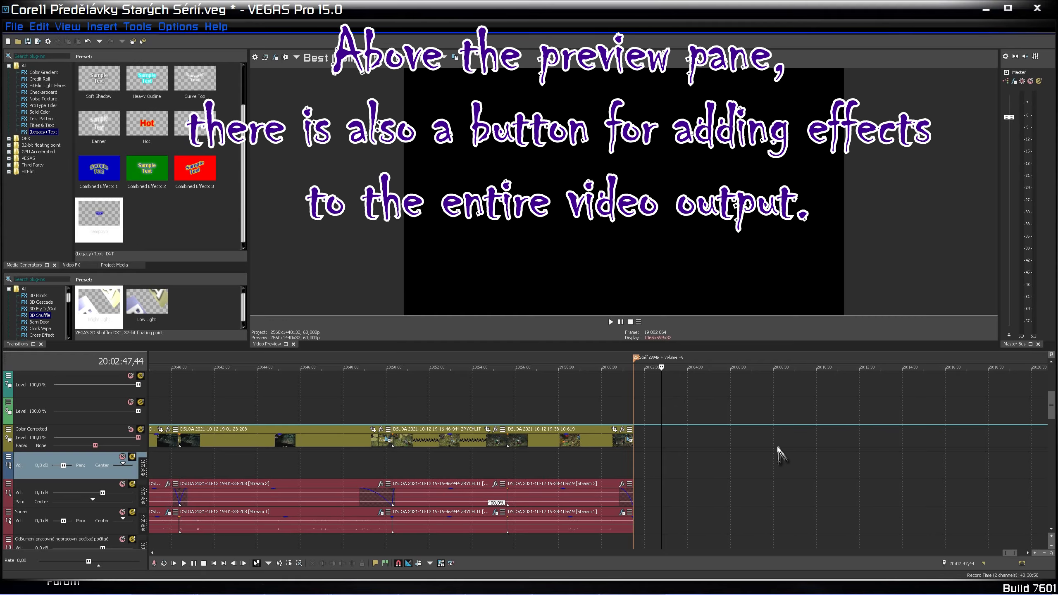
pyautogui.rightClick(23, 517)
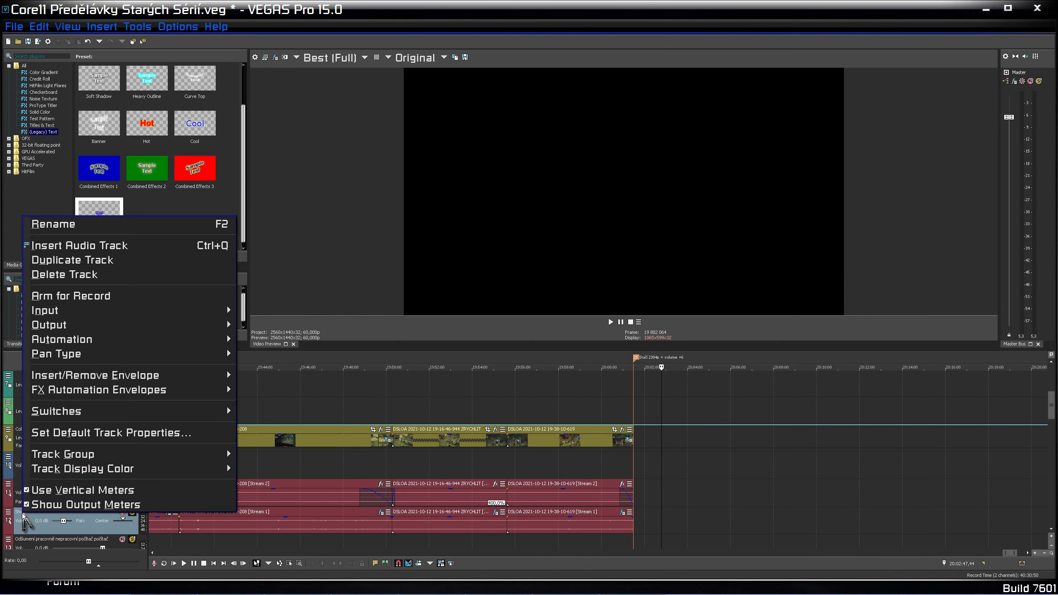
pyautogui.click(669, 472)
pyautogui.click(668, 466)
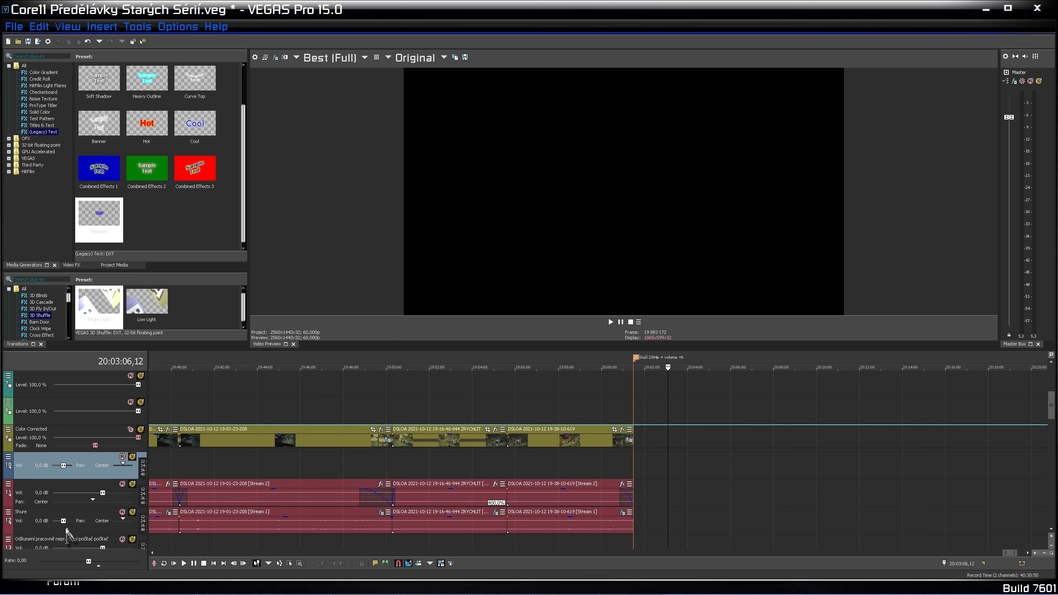
# Open the Track FX settings of the Shure audio track.
pyautogui.click(22, 516)
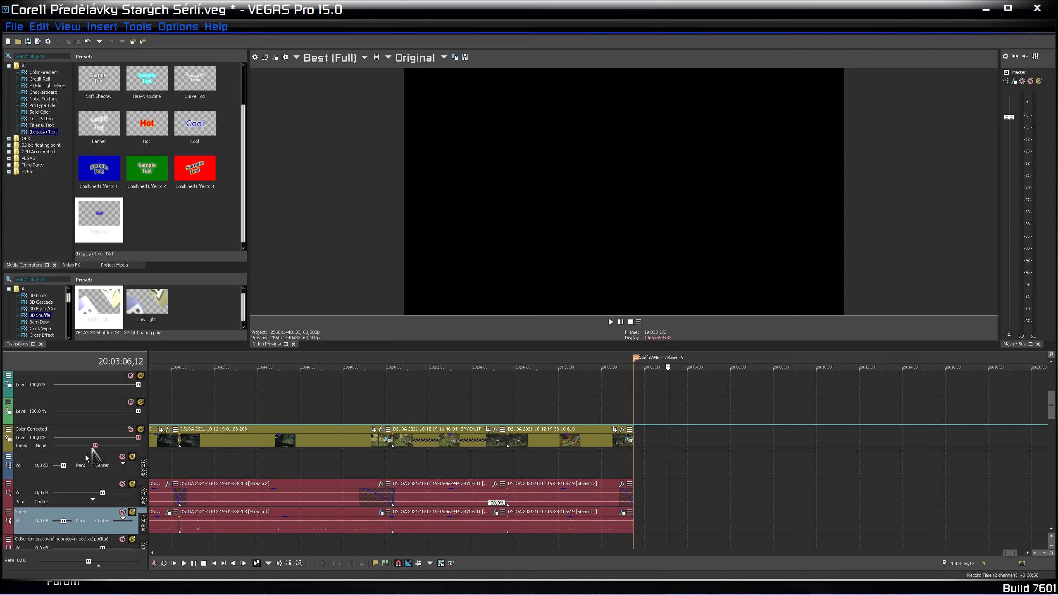
pyautogui.rightClick(17, 517)
pyautogui.moveTo(69, 395)
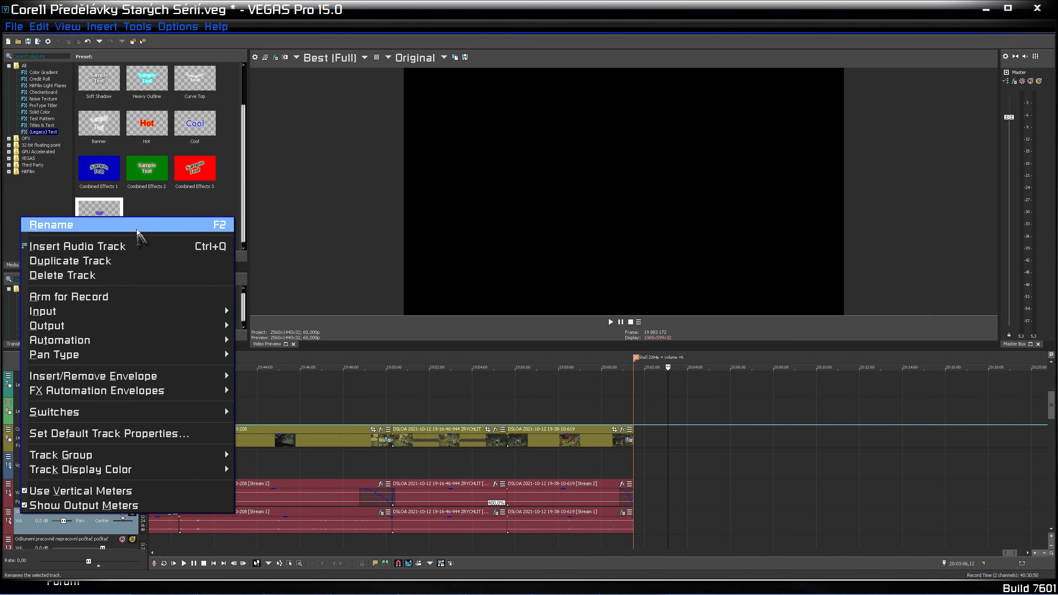
pyautogui.click(9, 512)
pyautogui.click(9, 512)
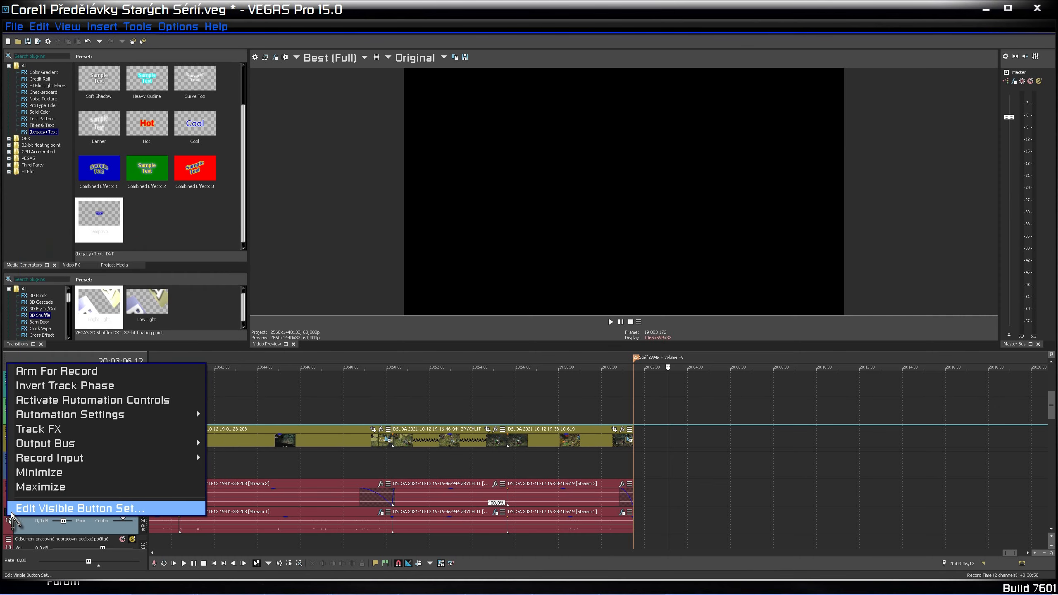
pyautogui.click(55, 433)
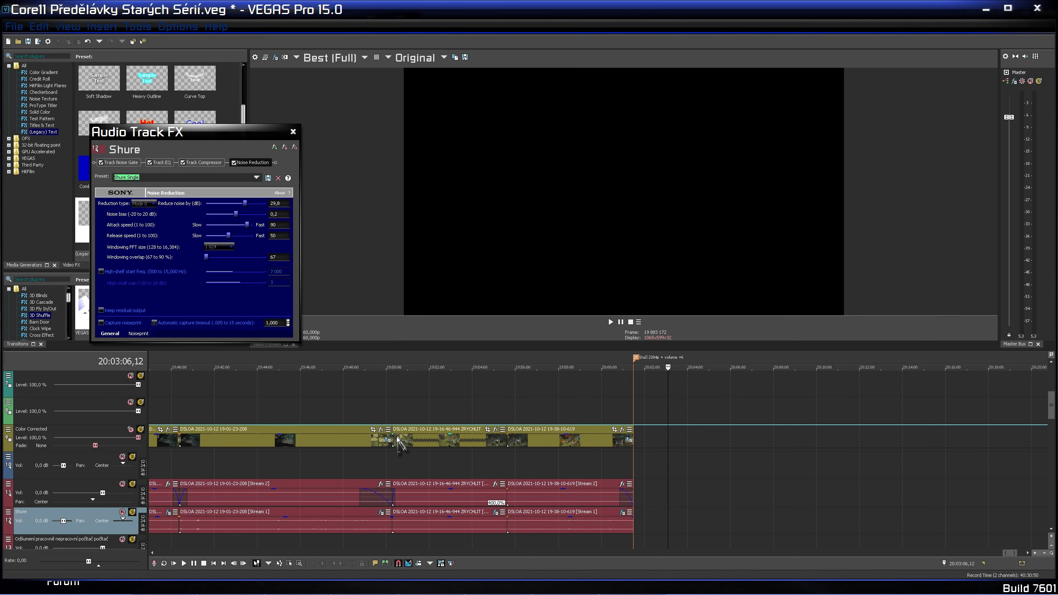
# Examine the available presets of the Shure track's Noise Reduction effect, then close the effects window.
pyautogui.click(515, 413)
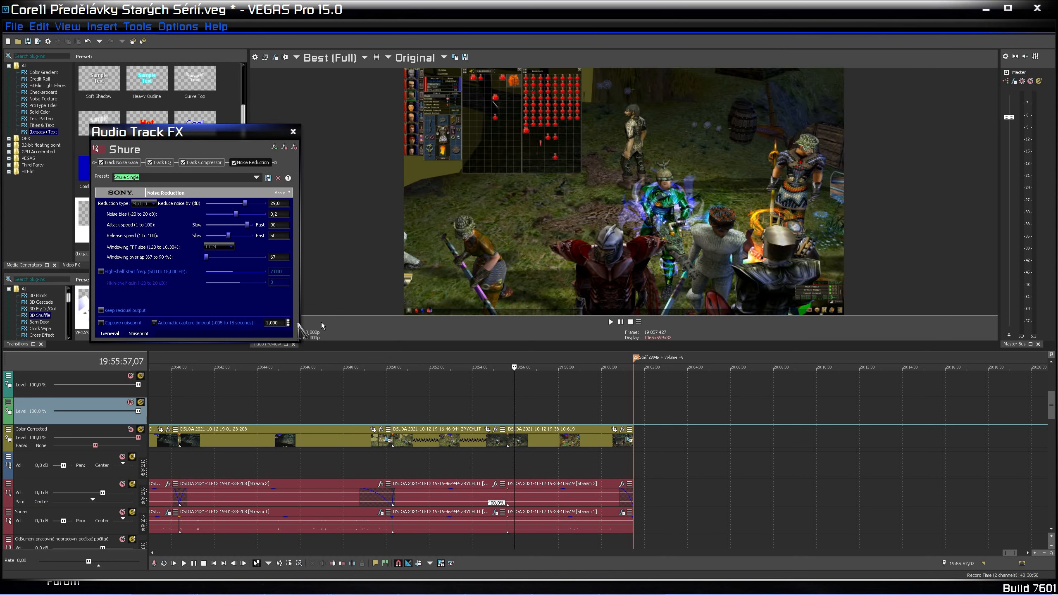
pyautogui.click(184, 563)
pyautogui.click(257, 179)
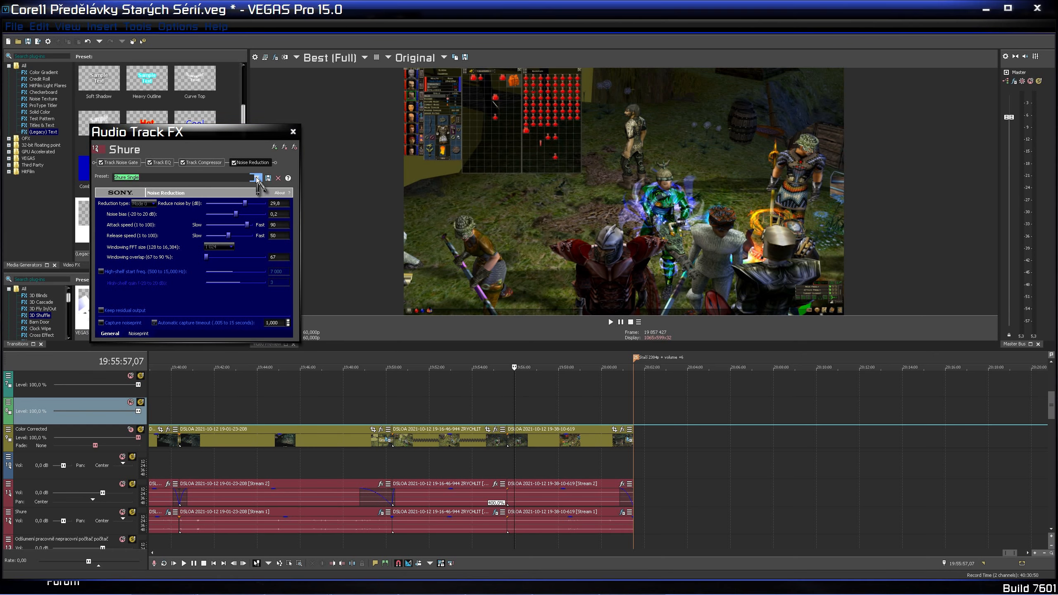
pyautogui.click(256, 178)
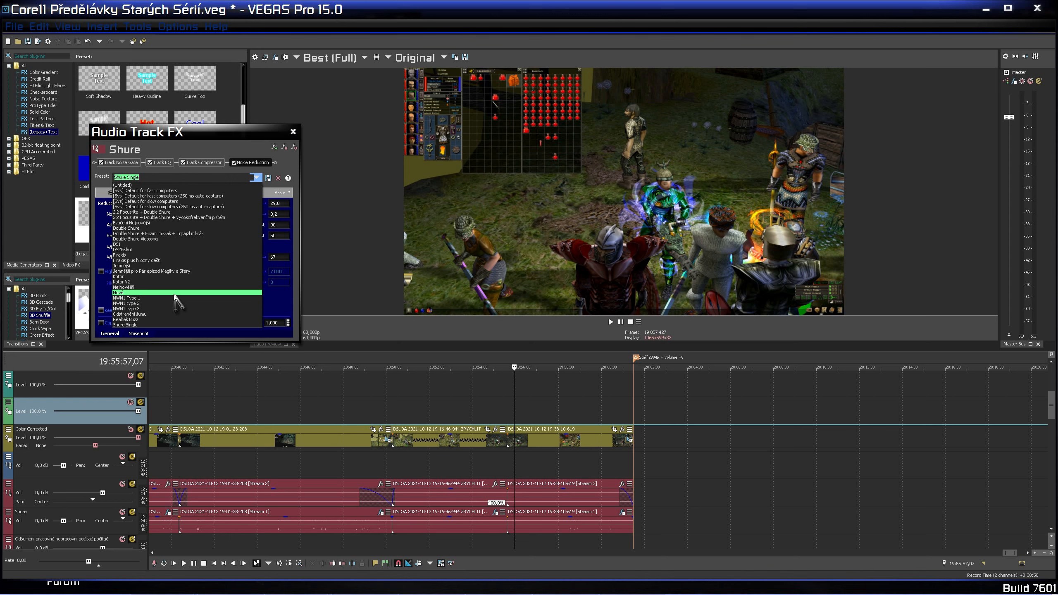
pyautogui.click(183, 133)
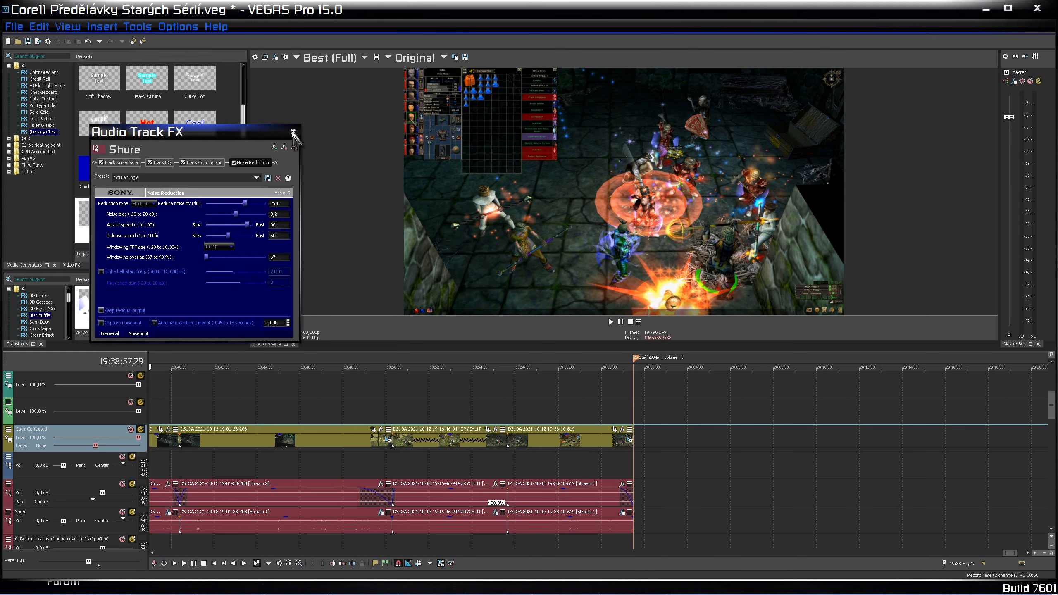
pyautogui.click(293, 132)
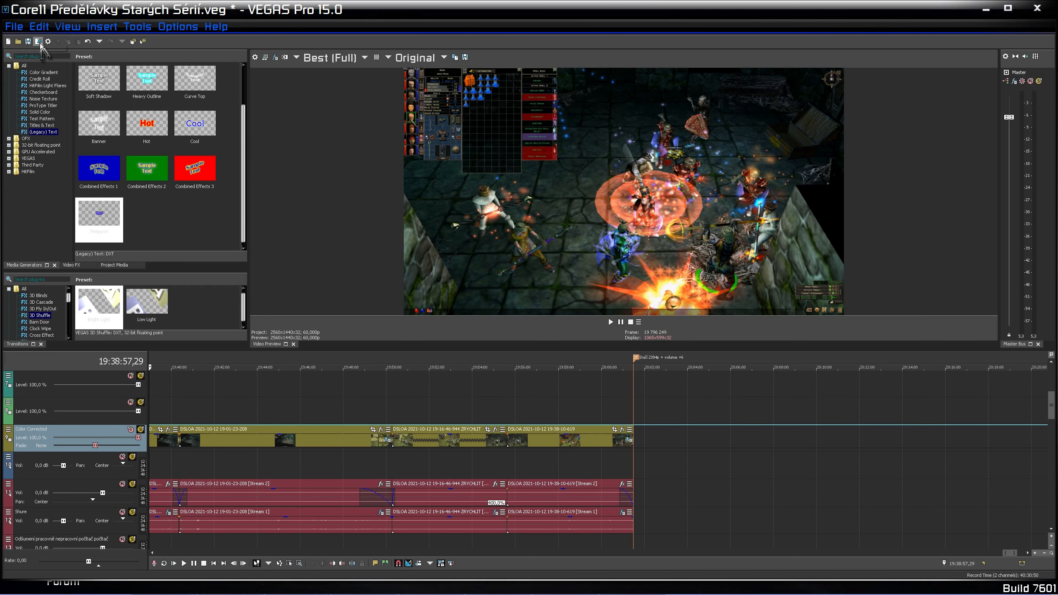
pyautogui.click(563, 444)
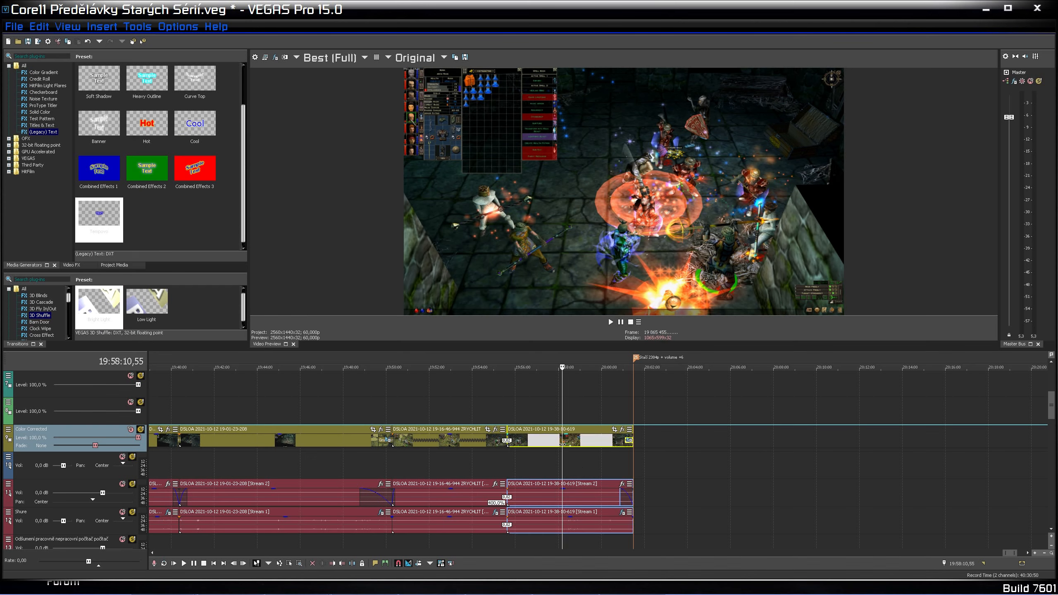
pyautogui.scroll(4, 557, 444)
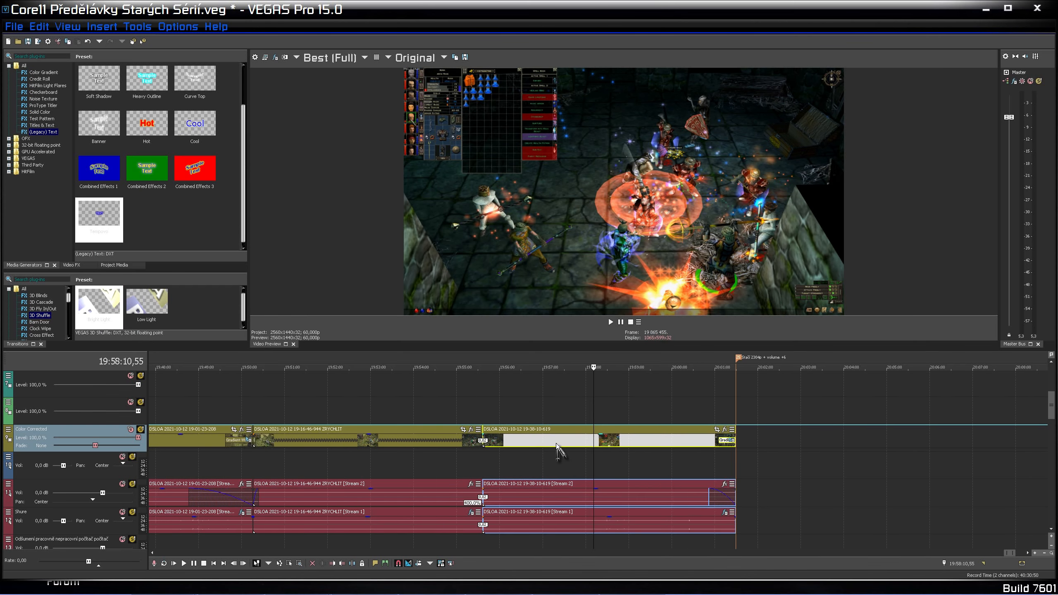
pyautogui.scroll(2, 556, 443)
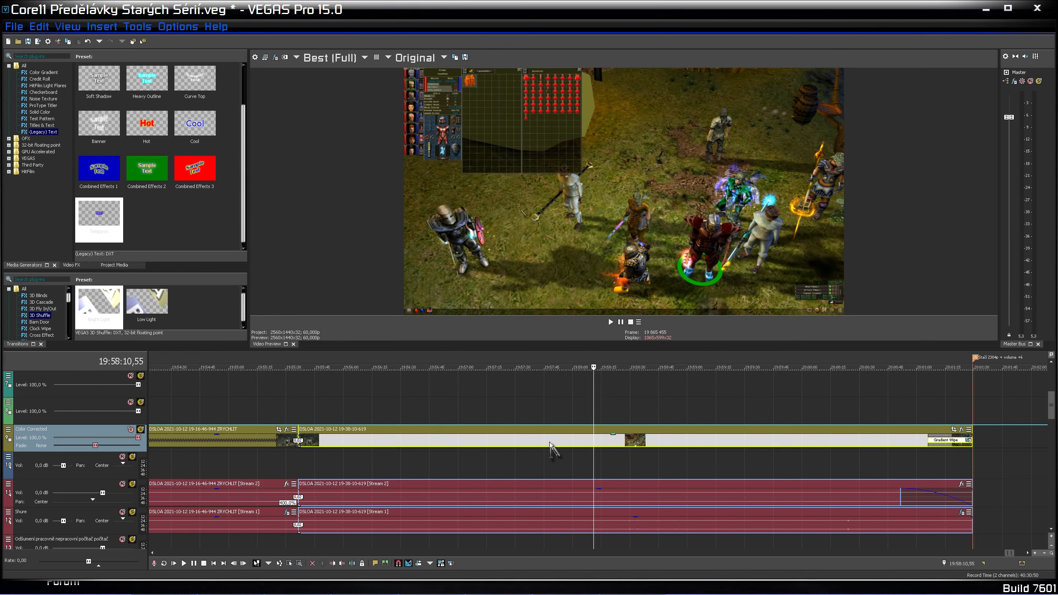
pyautogui.press('s')
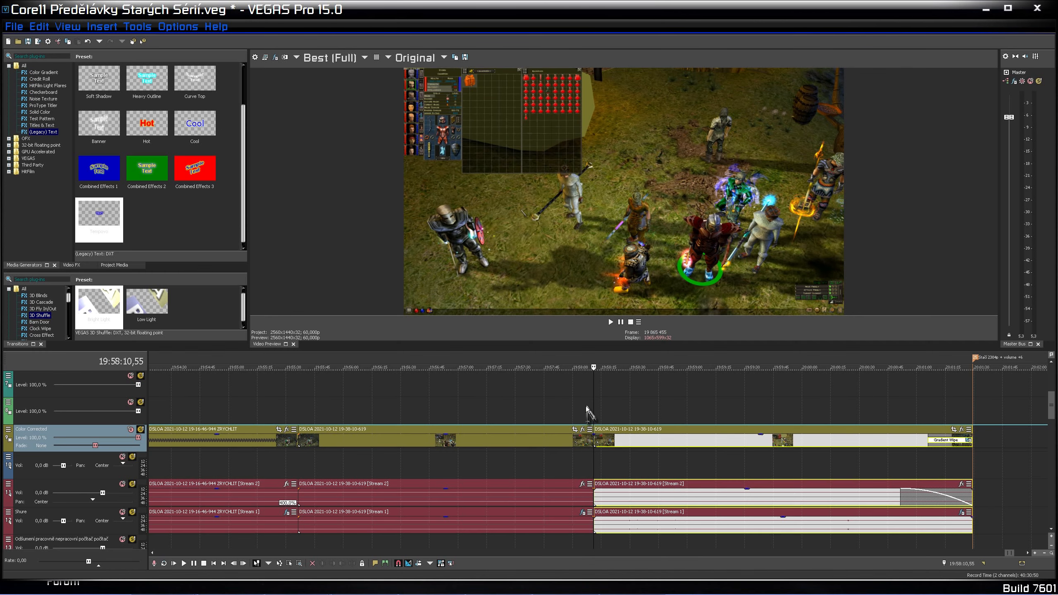
# Move the second part of the split event earlier so it overlaps the first part in a short crossfade.
pyautogui.scroll(5, 587, 413)
pyautogui.scroll(-5, 578, 463)
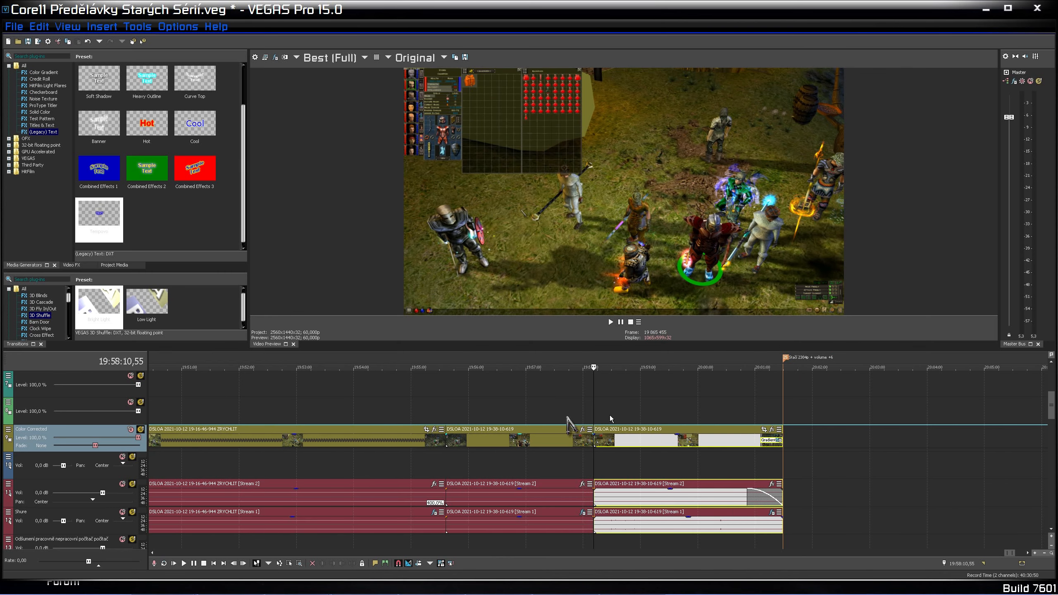
pyautogui.scroll(5, 637, 488)
pyautogui.scroll(-3, 637, 484)
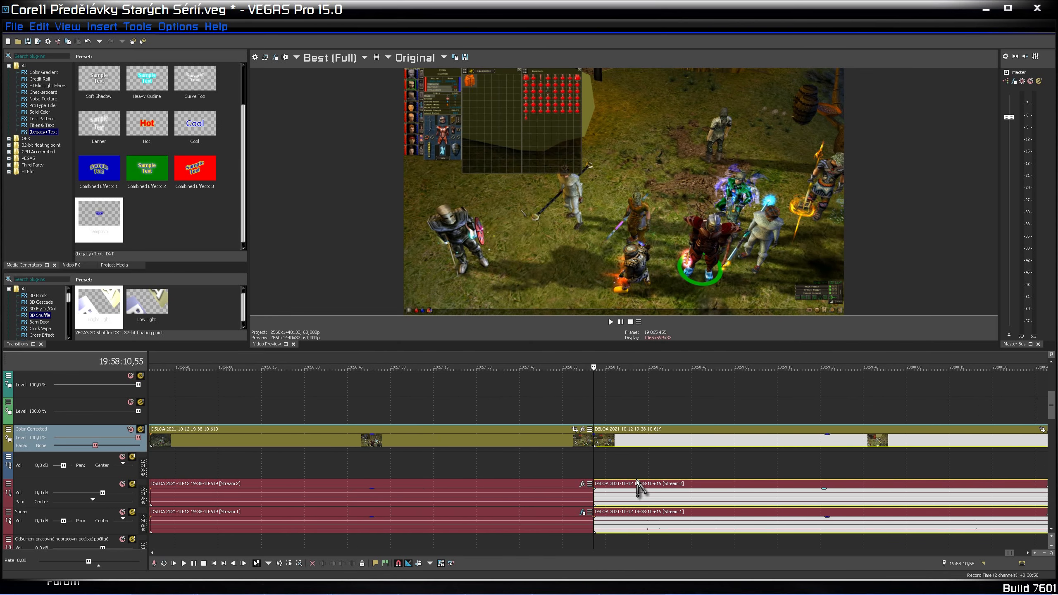
pyautogui.scroll(2, 636, 480)
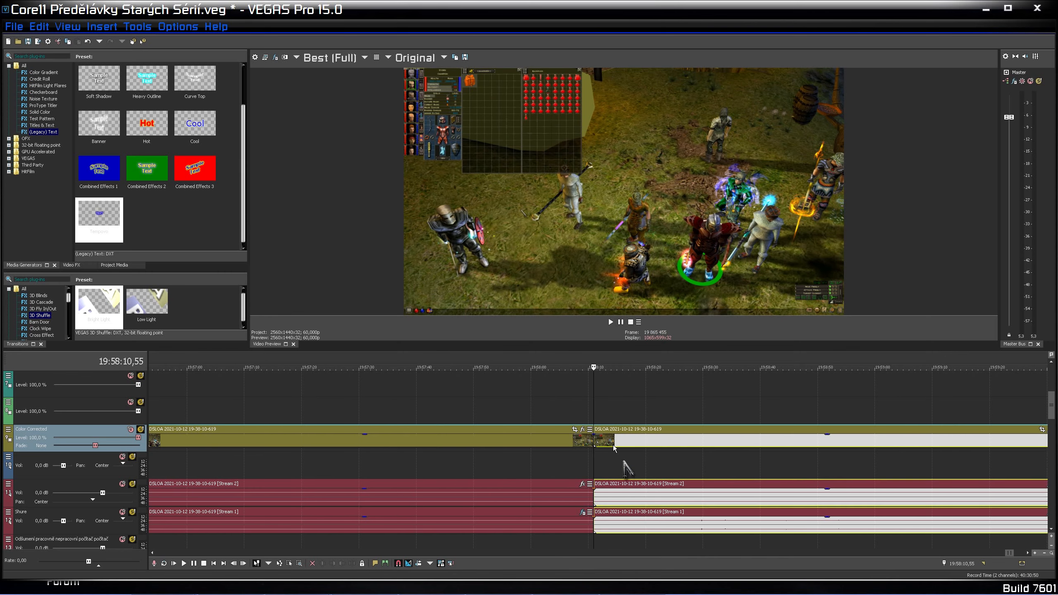
pyautogui.click(610, 437)
pyautogui.moveTo(627, 440); pyautogui.dragTo(583, 446)
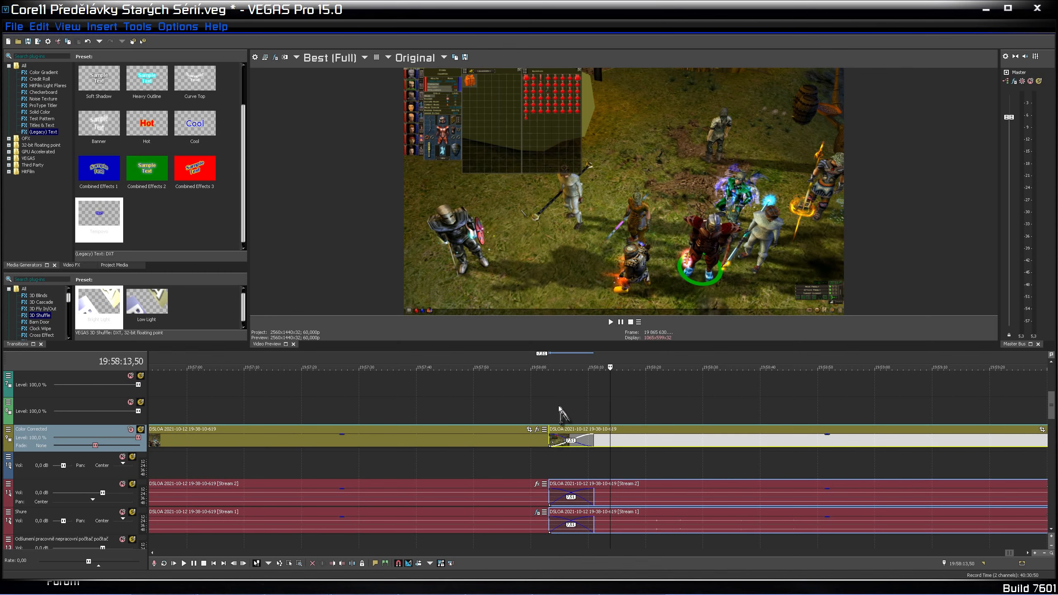
# Preview the blended picture at several points within the crossfade between the two parts.
pyautogui.click(559, 407)
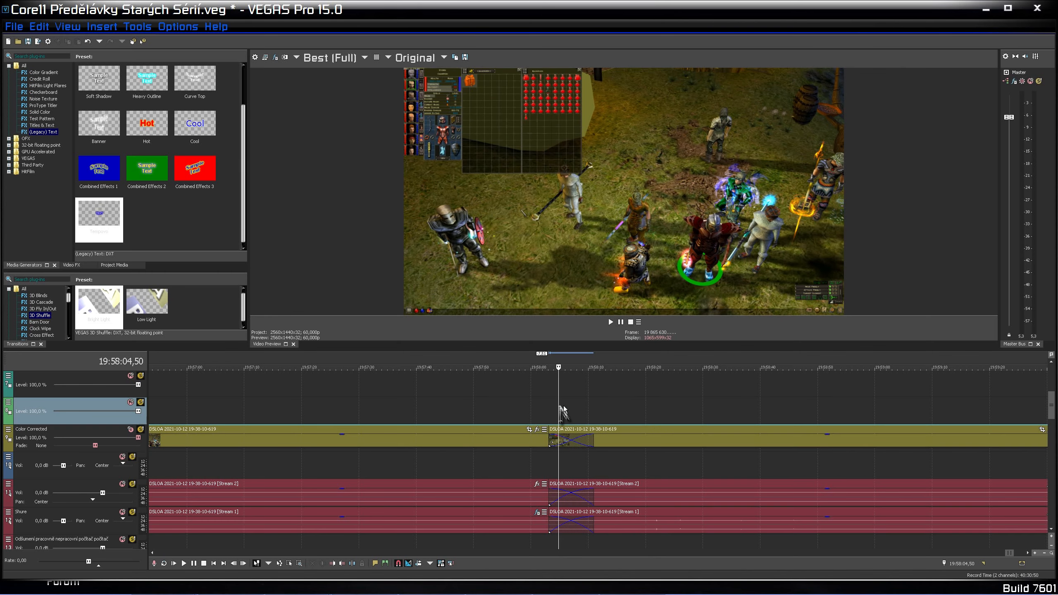
pyautogui.click(575, 407)
pyautogui.click(581, 407)
pyautogui.click(588, 407)
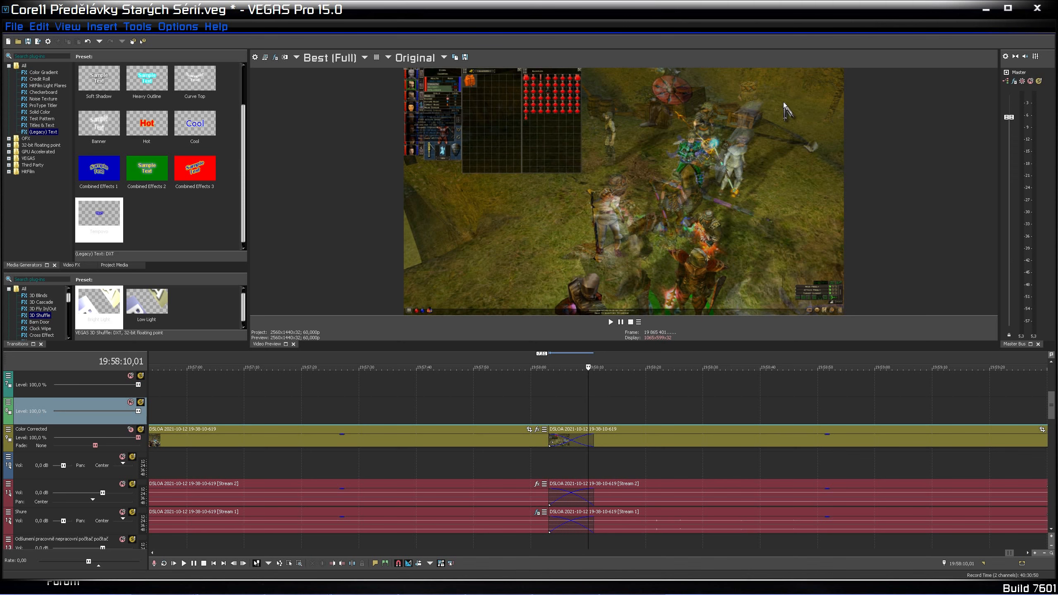
pyautogui.click(573, 417)
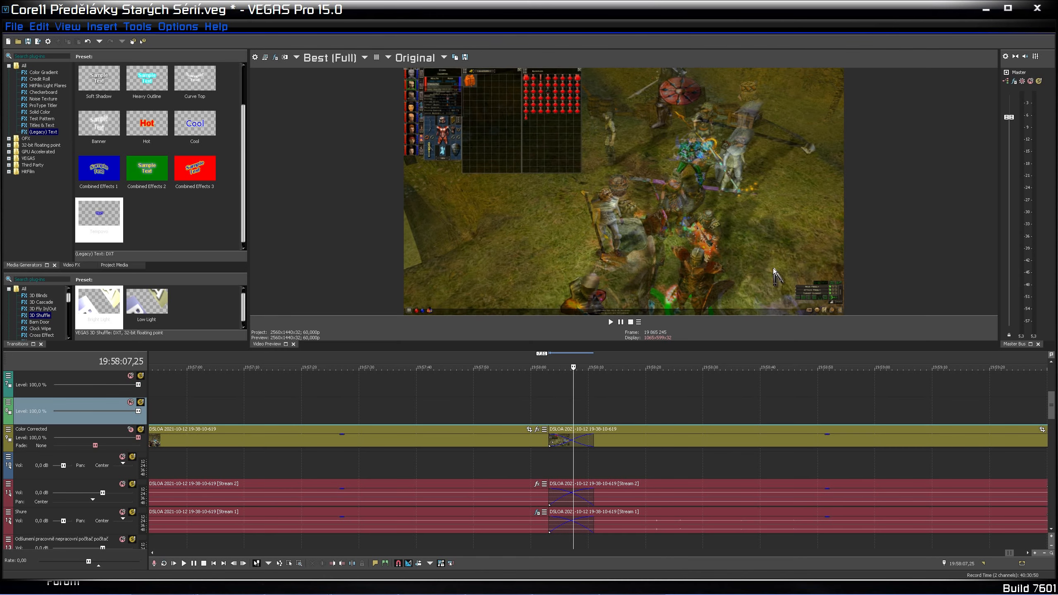
# Look through the crossfade's context options and available fade curve types without choosing one.
pyautogui.rightClick(590, 444)
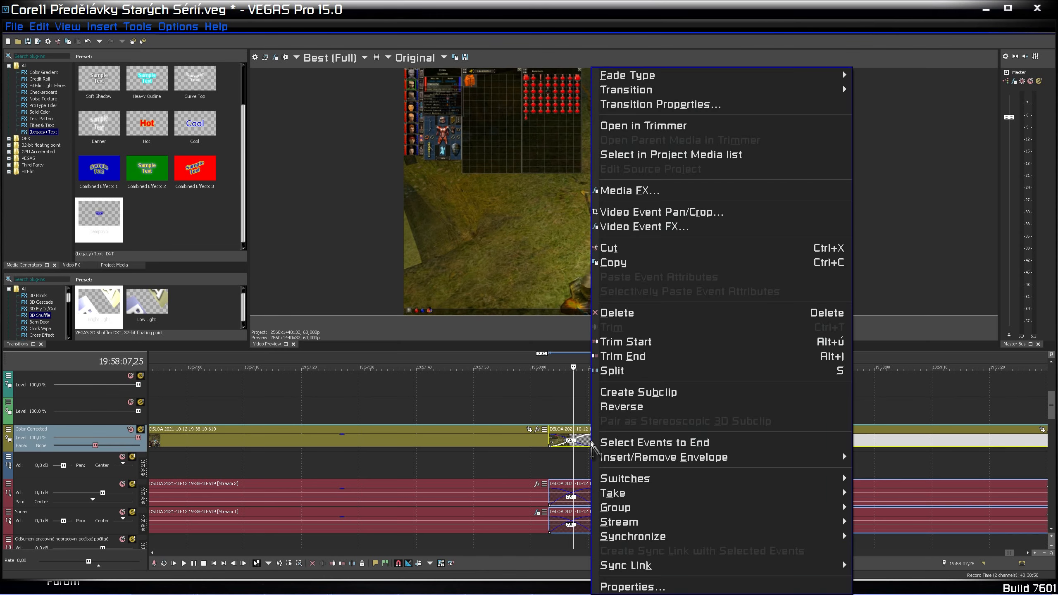
pyautogui.click(537, 19)
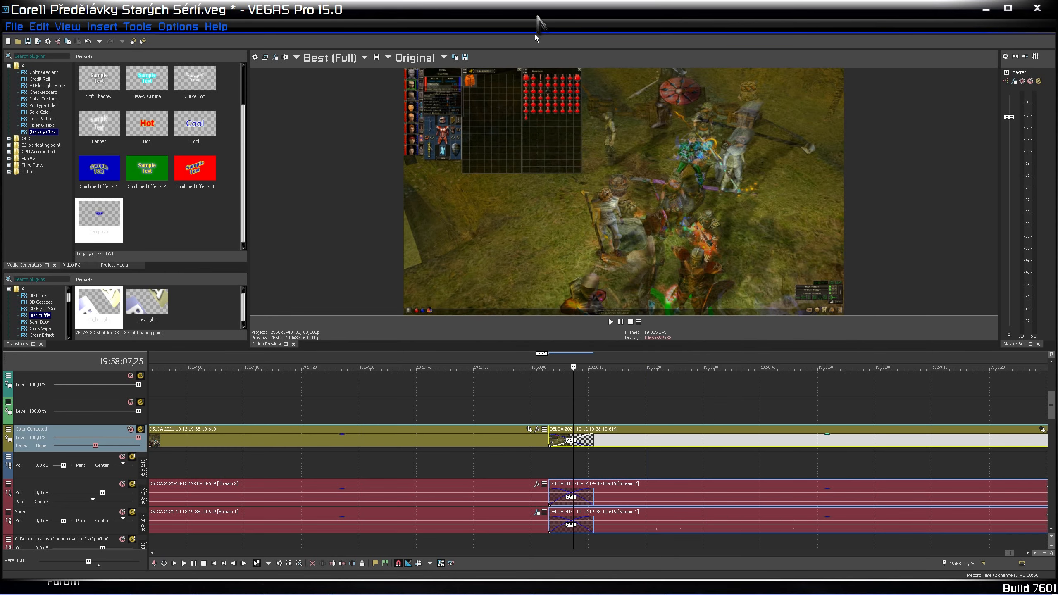
pyautogui.rightClick(595, 439)
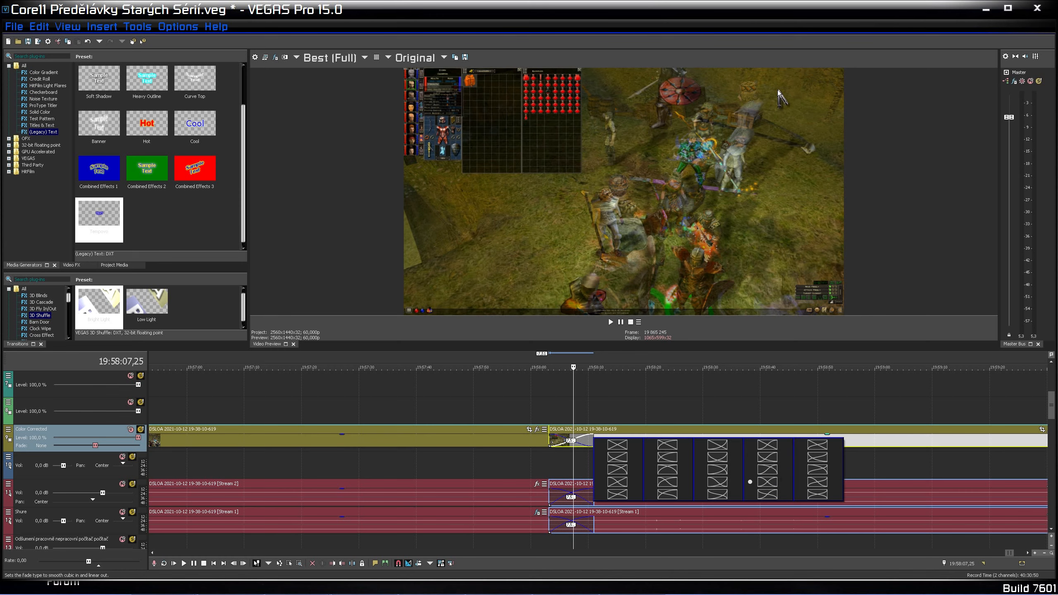
pyautogui.click(534, 401)
pyautogui.click(611, 445)
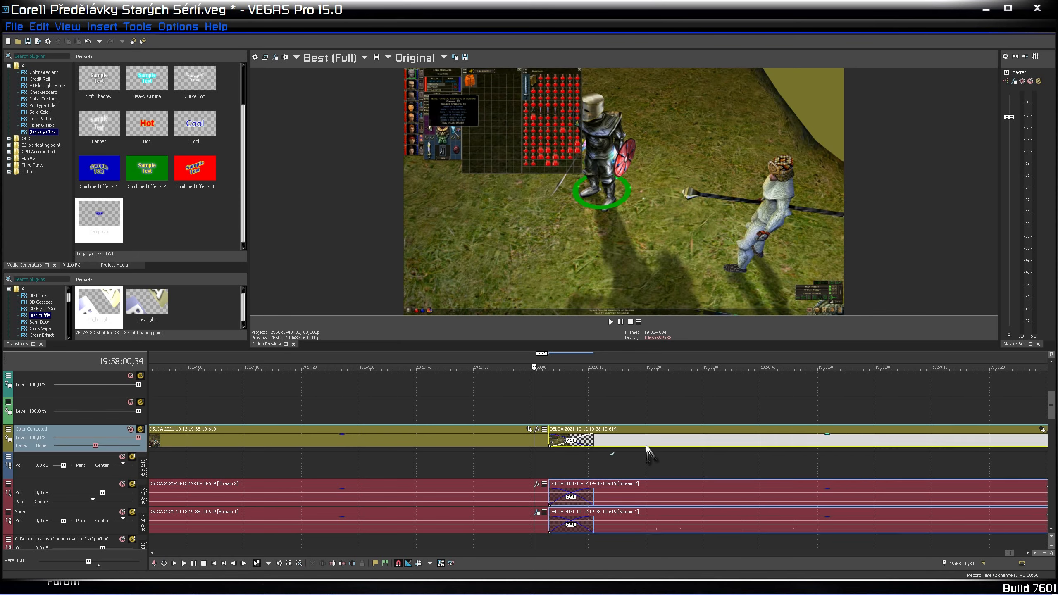
# Preview several frames in the second part of the split event, up to 19:59:16,48.
pyautogui.scroll(-5, 646, 446)
pyautogui.scroll(-4, 656, 447)
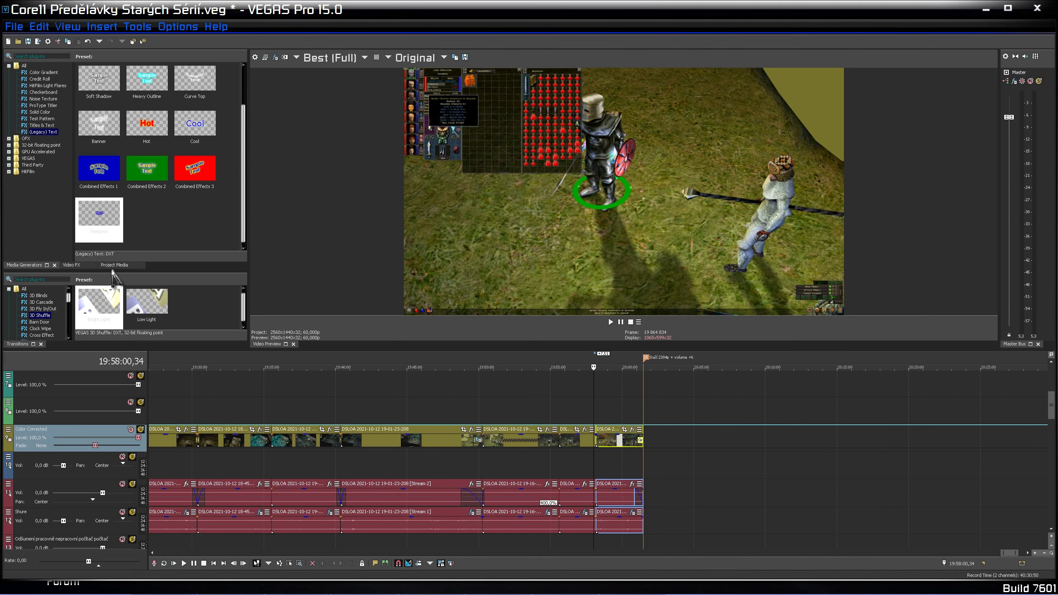
pyautogui.scroll(5, 628, 444)
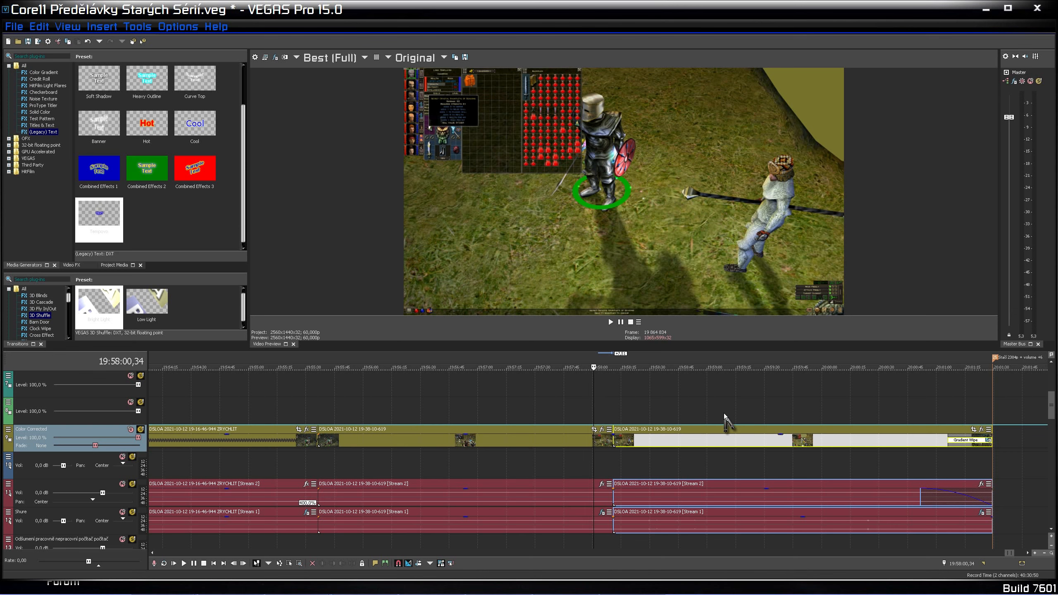
pyautogui.click(707, 441)
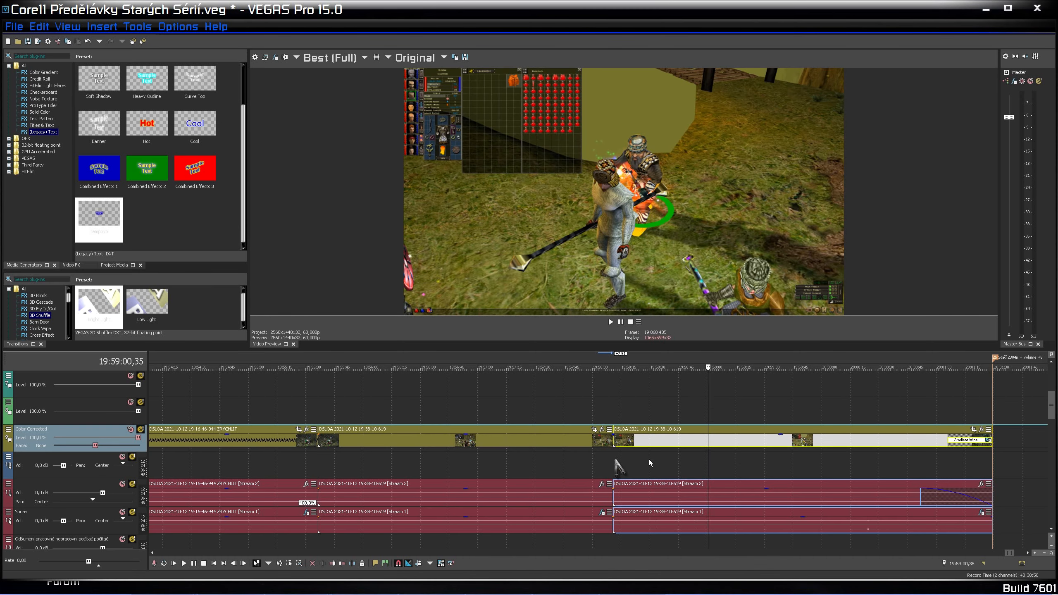
pyautogui.click(739, 442)
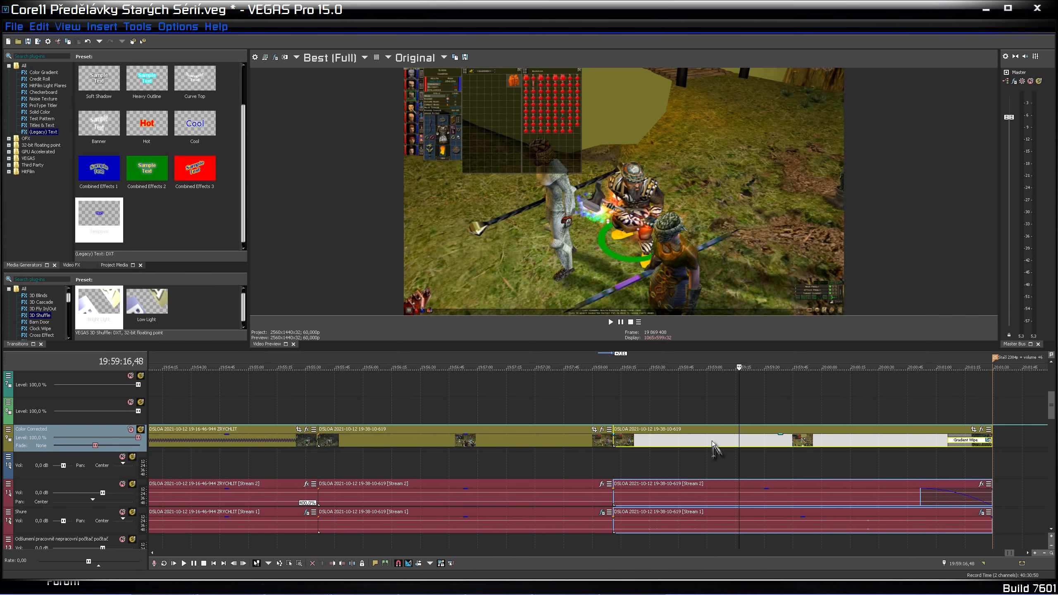
pyautogui.click(703, 442)
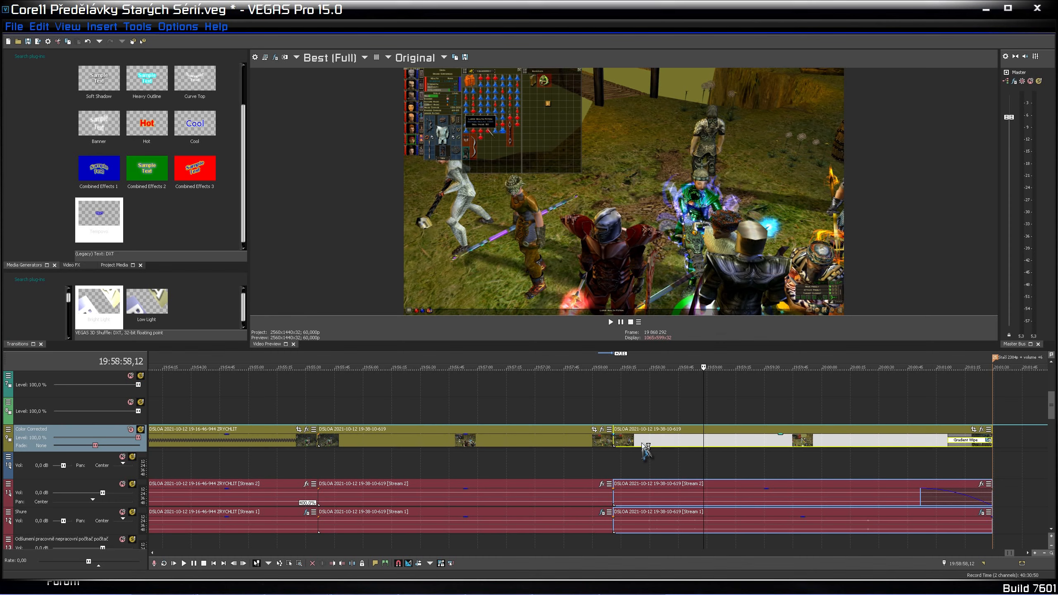
# Undo the position changes of the second part and the split, restoring the last event as one piece.
pyautogui.hotkey('ctrl', 'z')
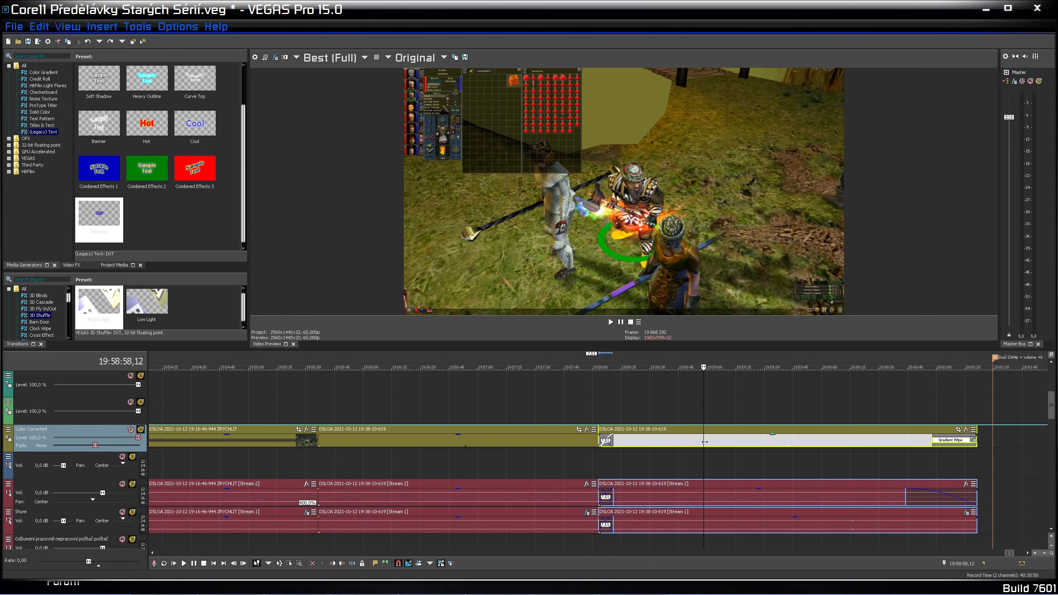
pyautogui.hotkey('ctrl', 'z')
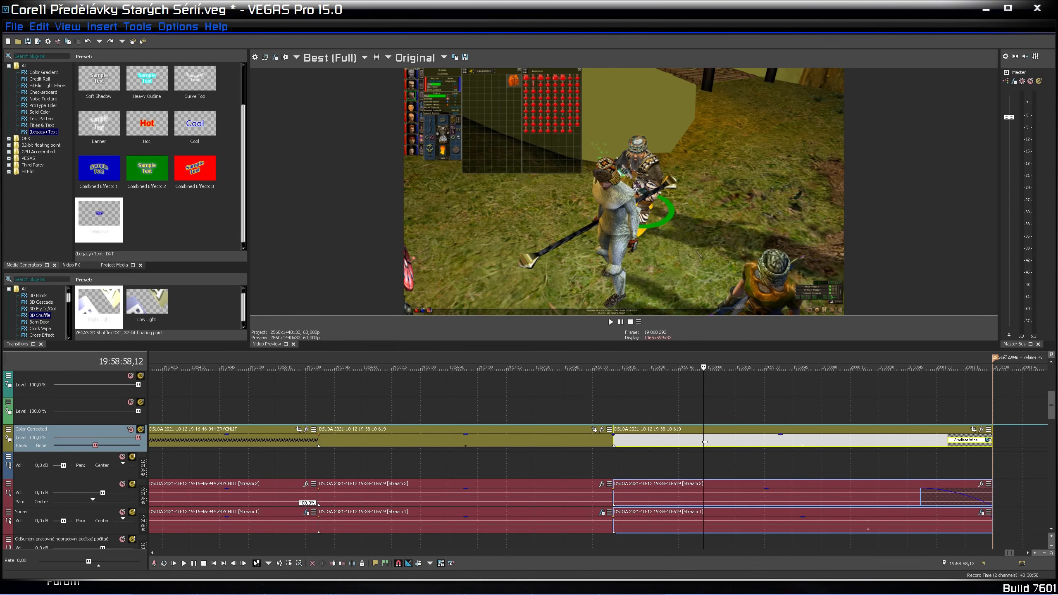
pyautogui.hotkey('ctrl', 'z')
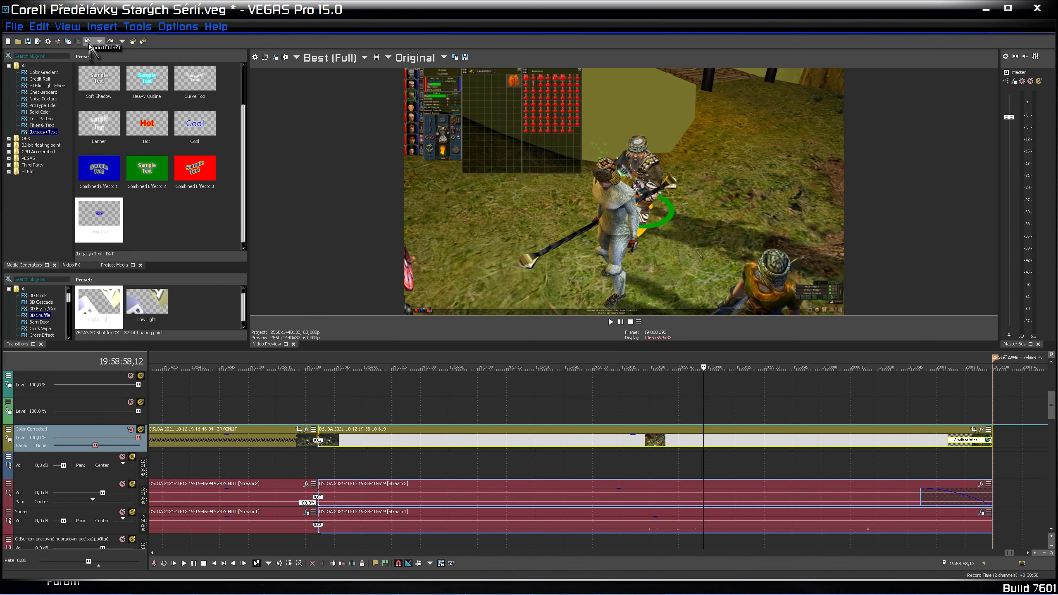
# Split the last event at 19:58:57,46 and 19:59:22,51, and copy the short middle piece with its audio.
pyautogui.click(702, 440)
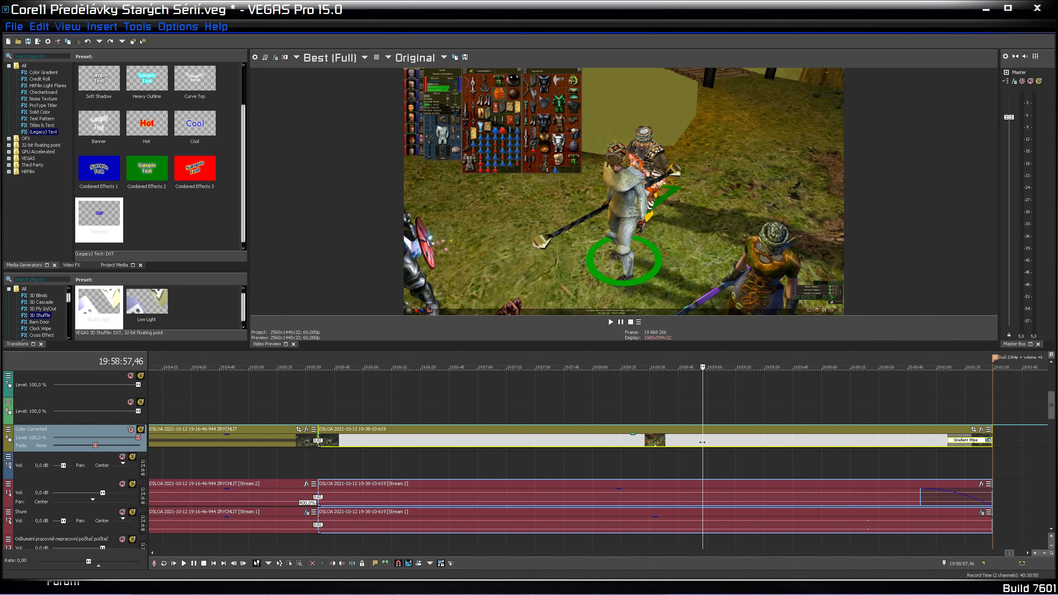
pyautogui.press('s')
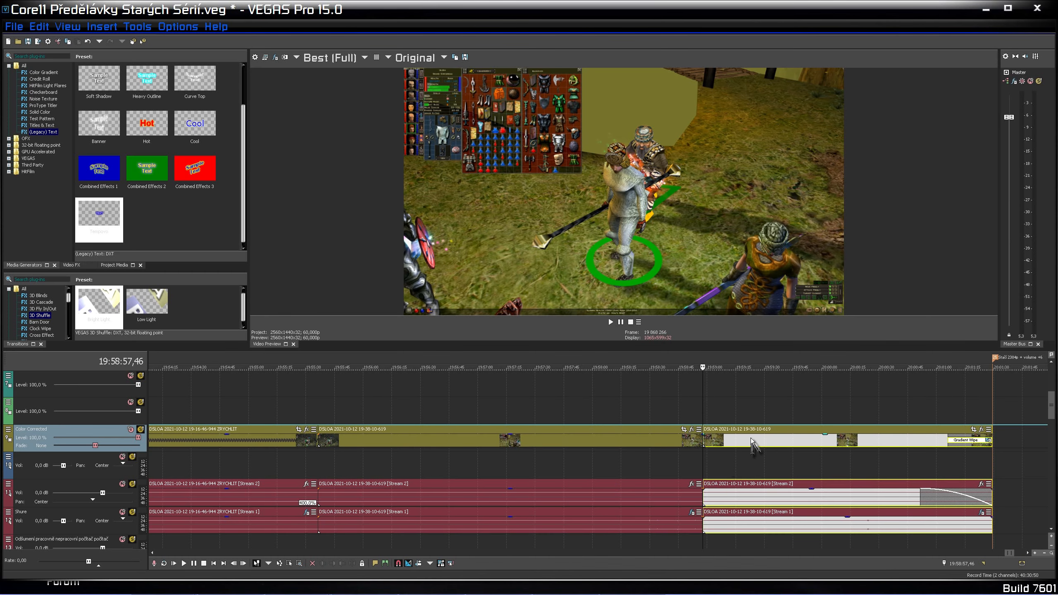
pyautogui.click(751, 438)
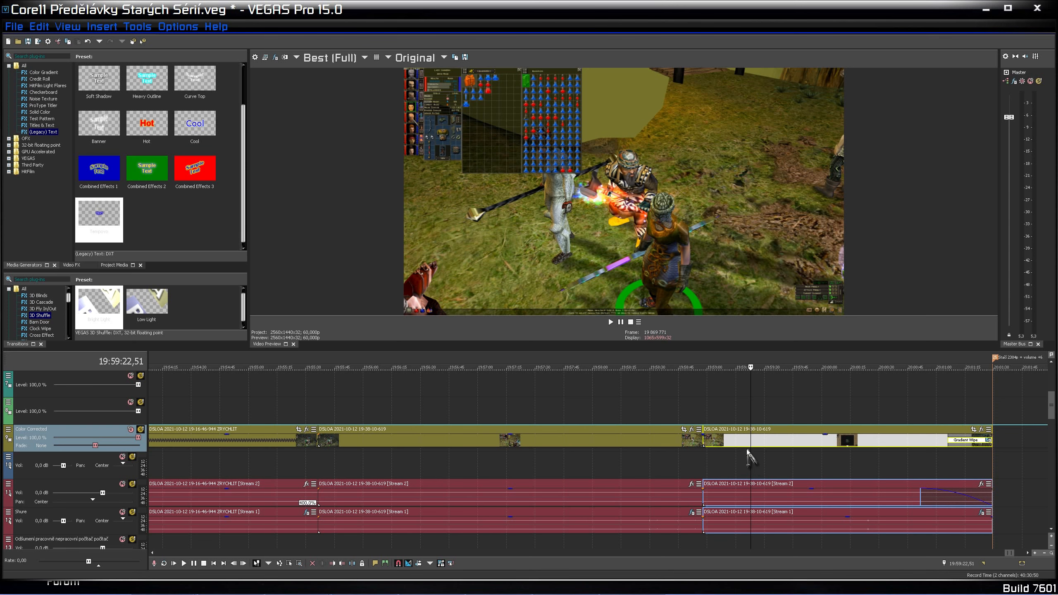
pyautogui.press('s')
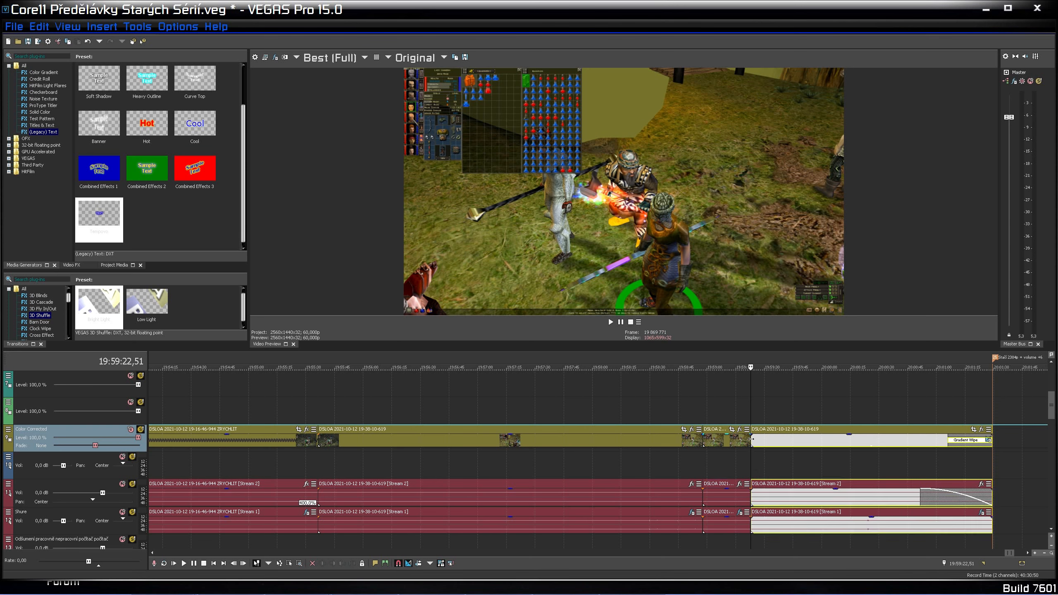
pyautogui.click(726, 441)
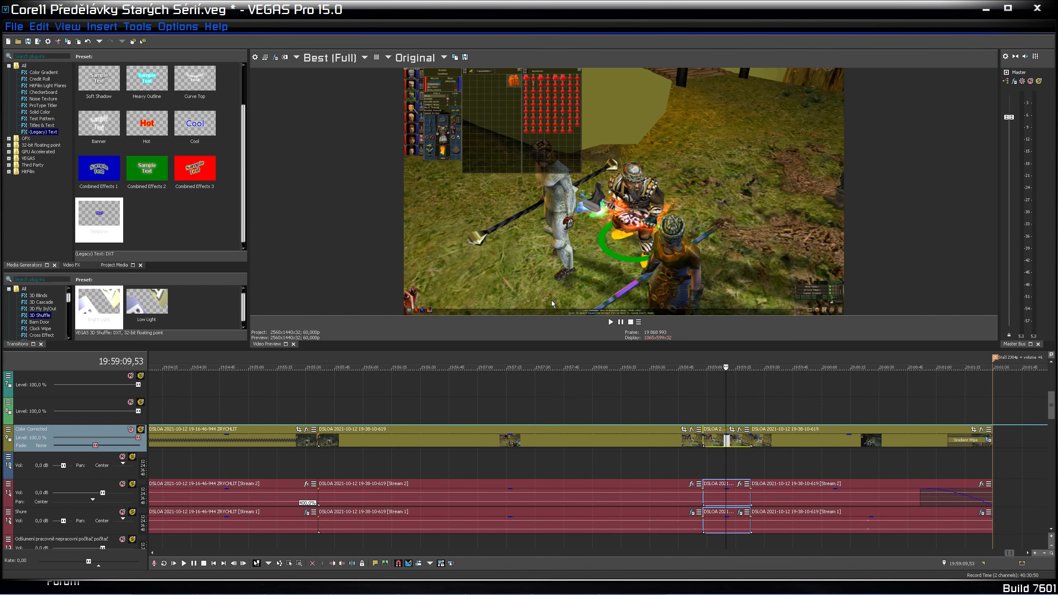
# Undo both splits of the last event and paste the copied piece into the empty timeline at 20:03:22,55.
pyautogui.click(88, 42)
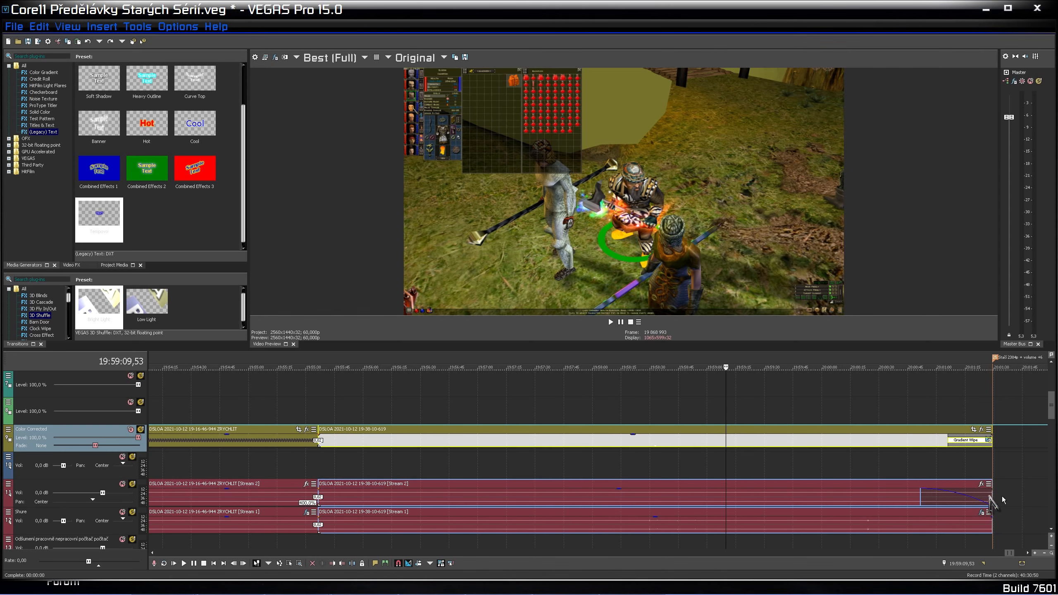
pyautogui.click(1018, 444)
pyautogui.scroll(-1, 1019, 444)
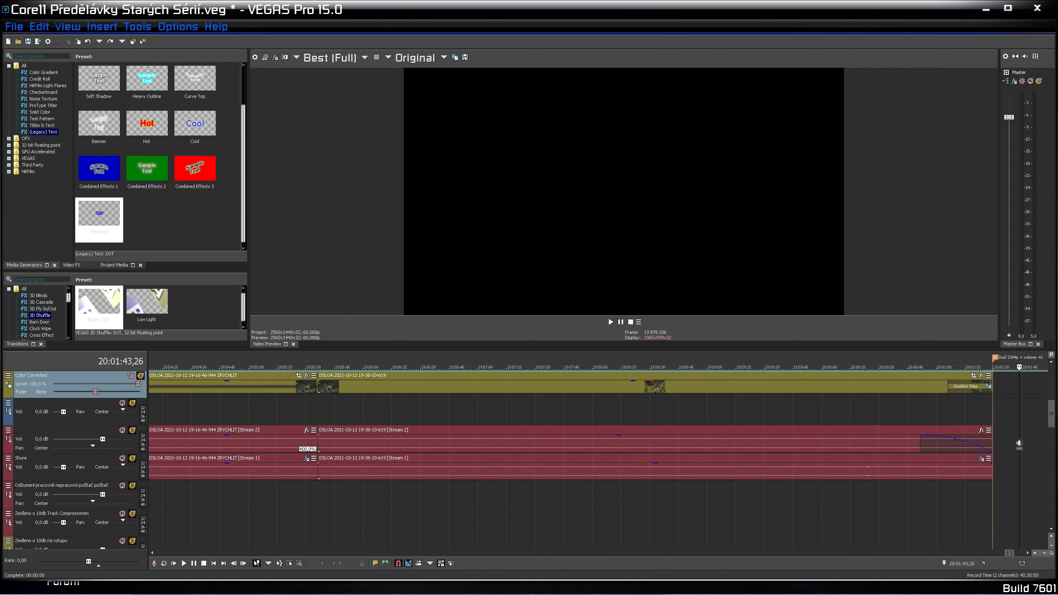
pyautogui.scroll(1, 1019, 445)
pyautogui.scroll(-2, 1019, 445)
pyautogui.scroll(1, 722, 520)
pyautogui.scroll(-4, 722, 521)
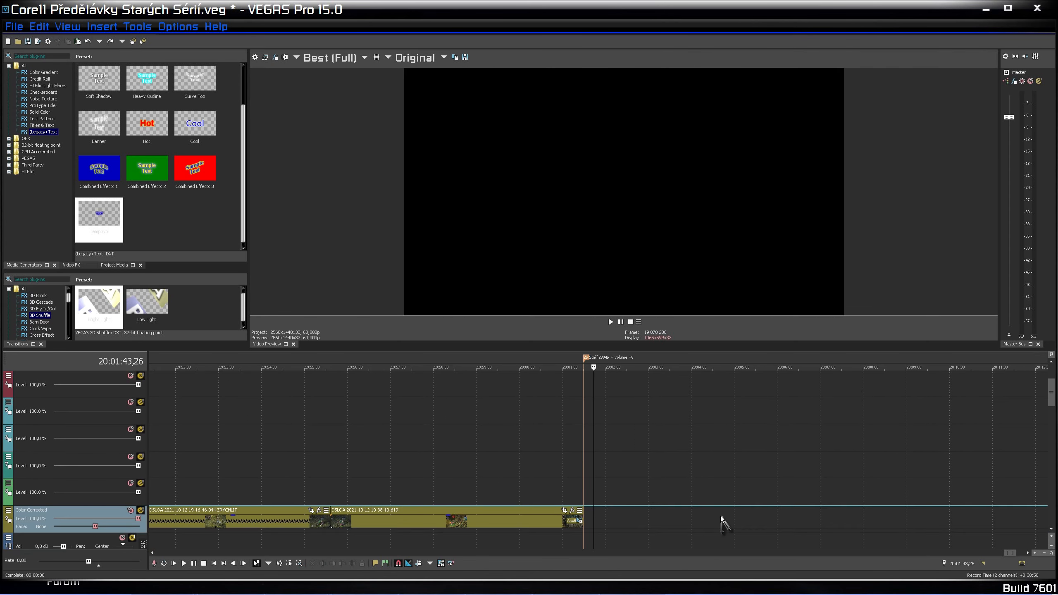
pyautogui.click(665, 443)
pyautogui.scroll(2, 736, 466)
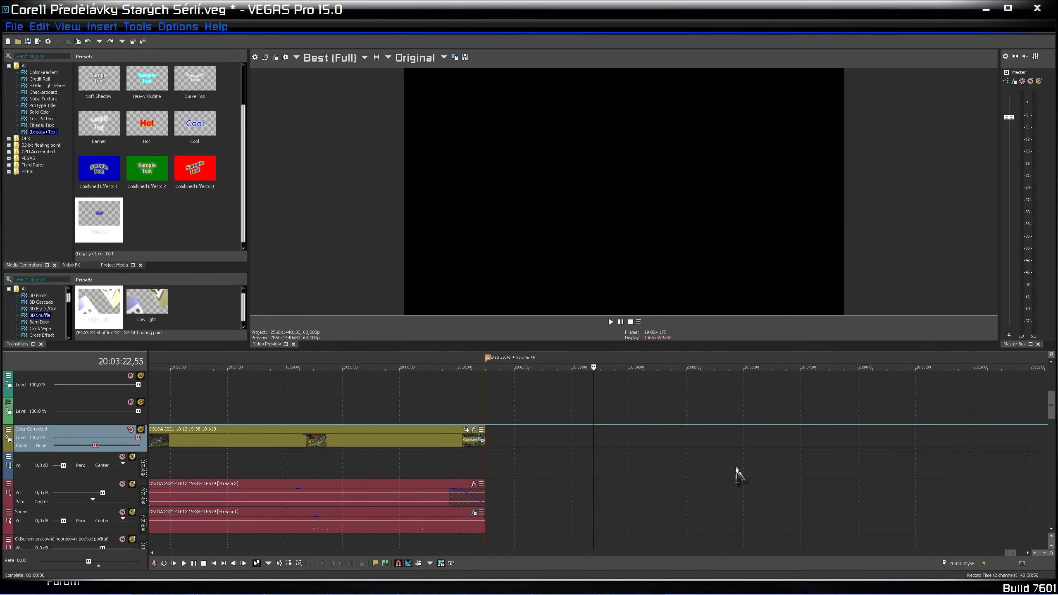
pyautogui.hotkey('ctrl', 'v')
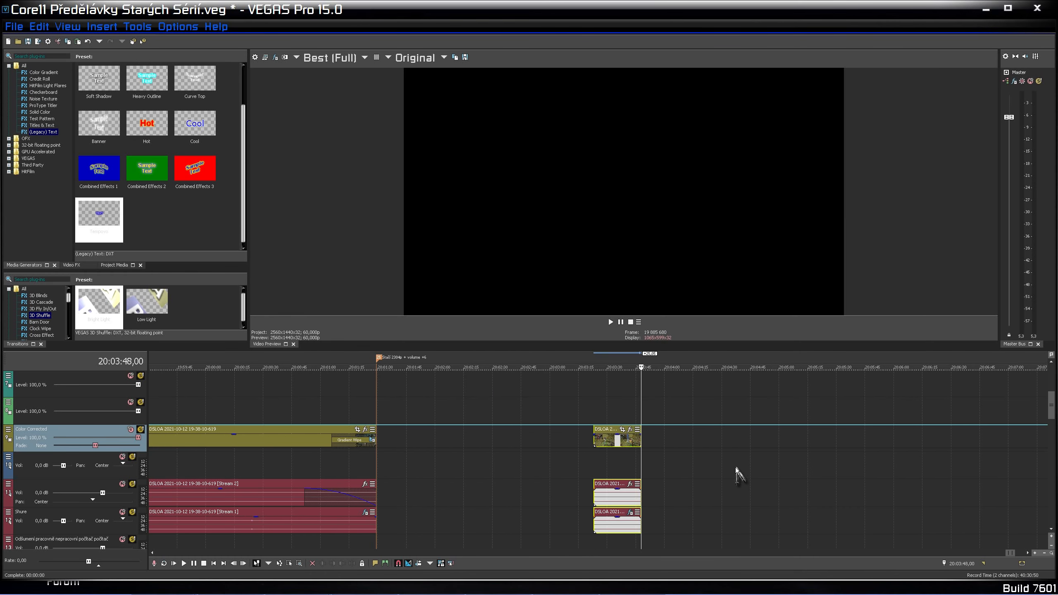
# Paste three more copies of the piece end to end, starting at 20:03:48,00 where the first one ends.
pyautogui.scroll(-2, 583, 400)
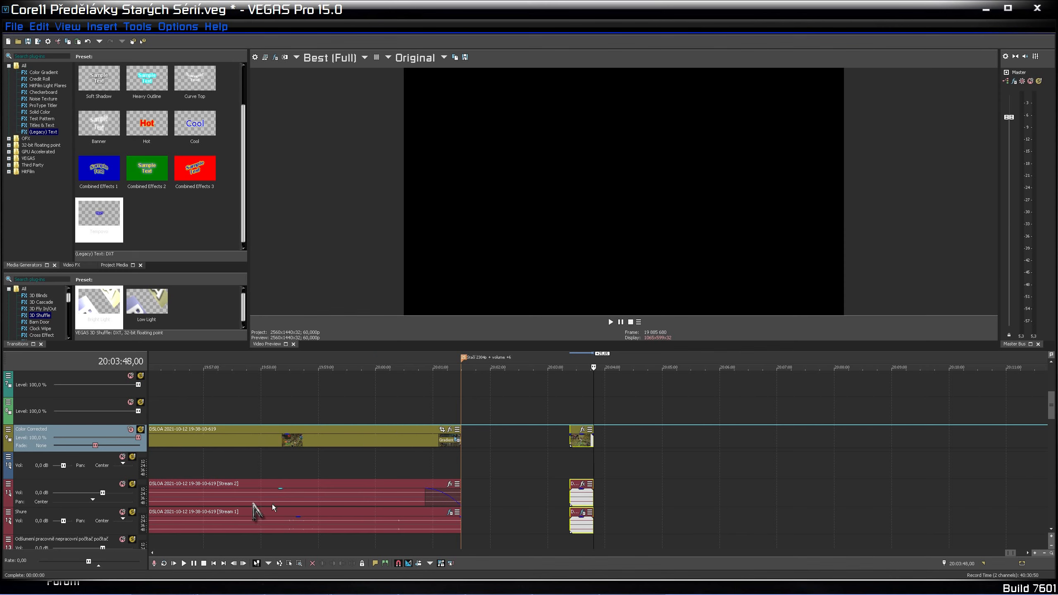
pyautogui.scroll(2, 512, 423)
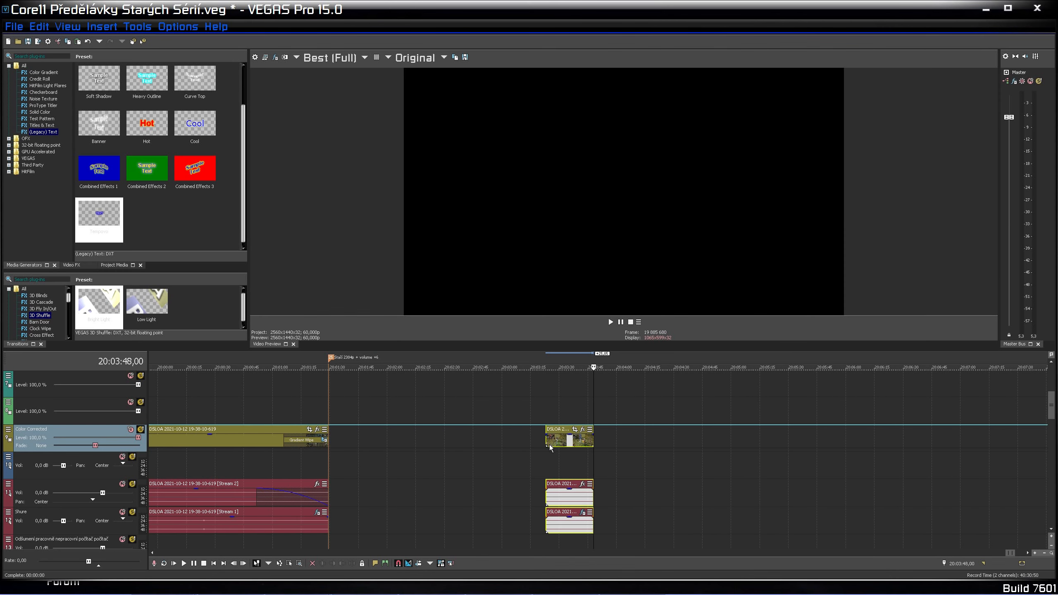
pyautogui.click(533, 410)
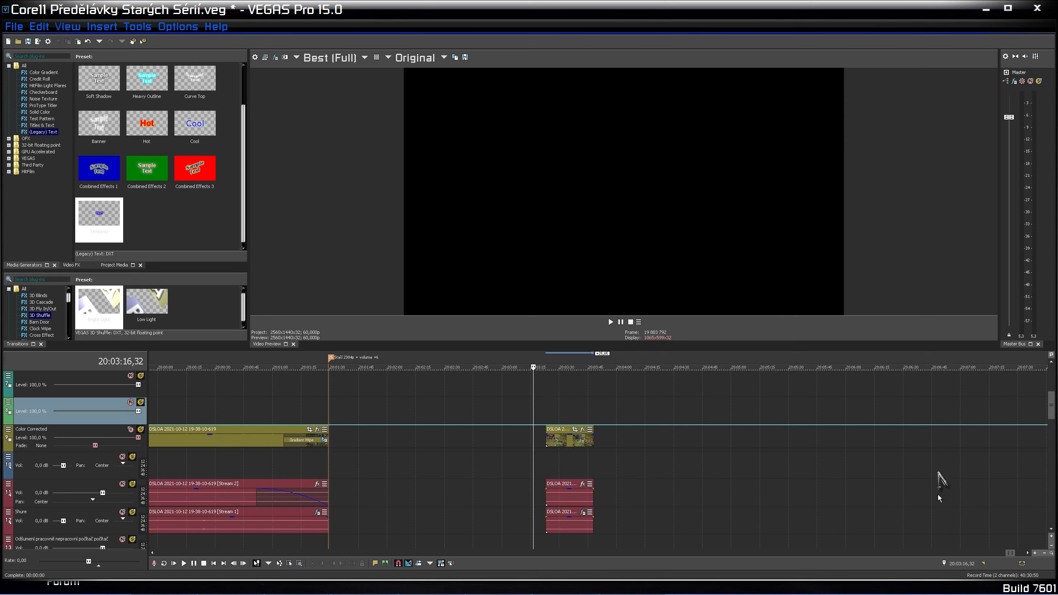
pyautogui.click(596, 439)
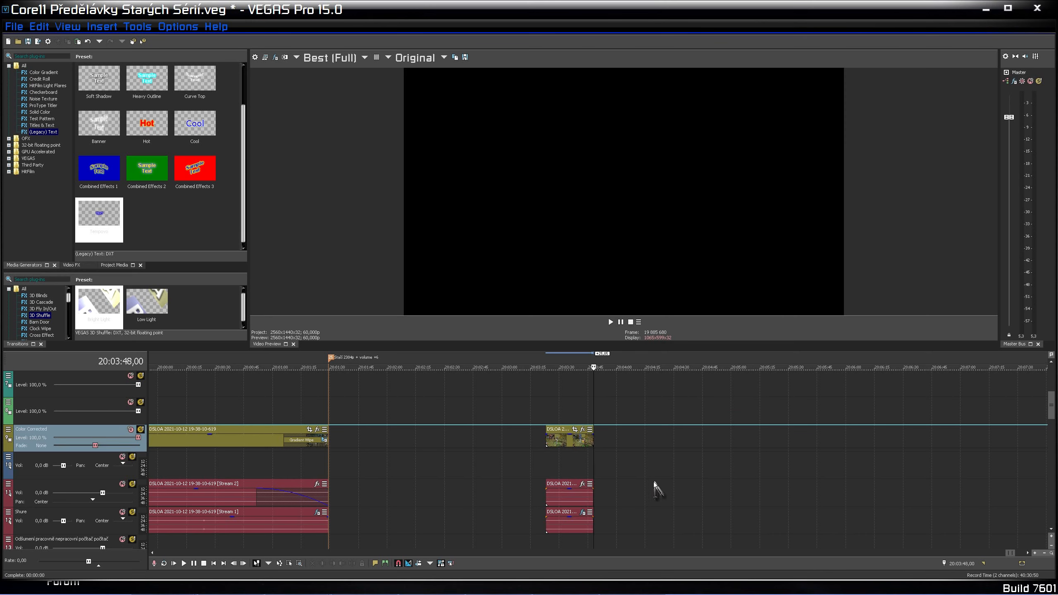
pyautogui.hotkey('ctrl', 'v')
pyautogui.hotkey('ctrl', 'v')
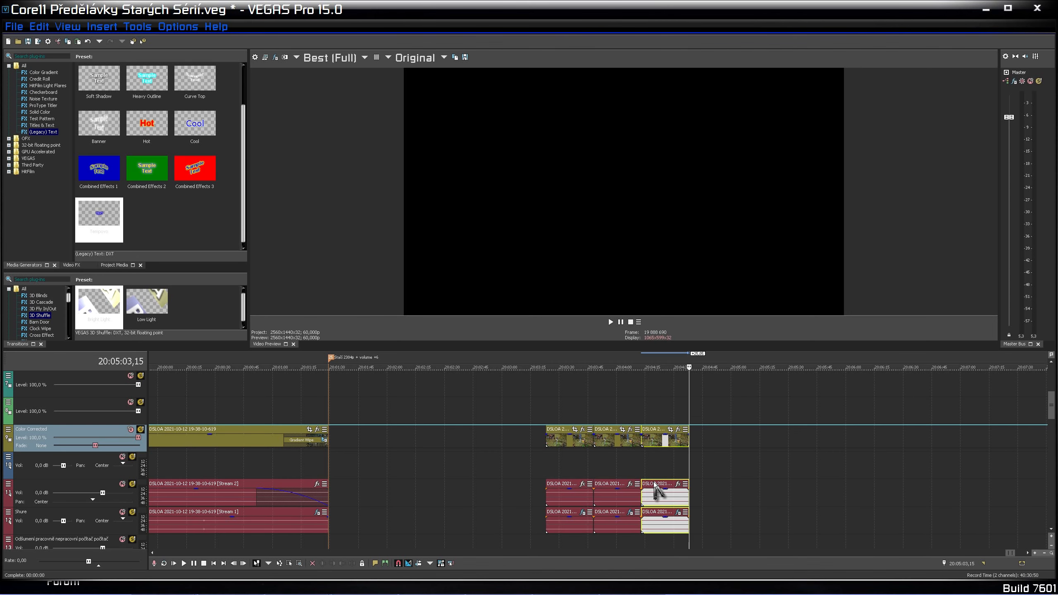
pyautogui.hotkey('ctrl', 'v')
# Move the third piece slightly earlier so it overlaps the end of the second piece in a short crossfade.
pyautogui.scroll(4, 671, 489)
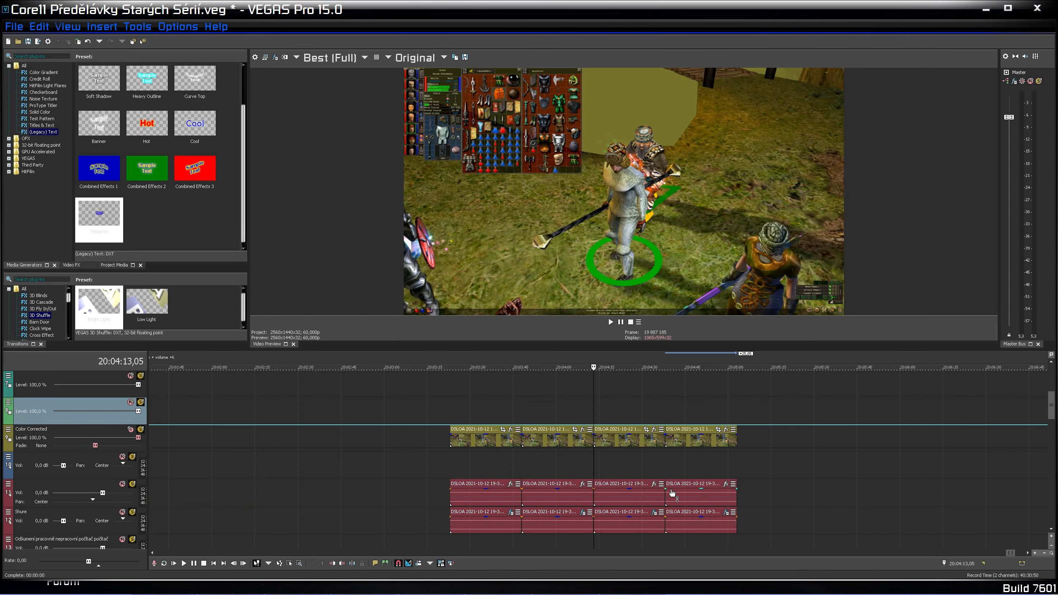
pyautogui.moveTo(614, 442); pyautogui.dragTo(608, 441)
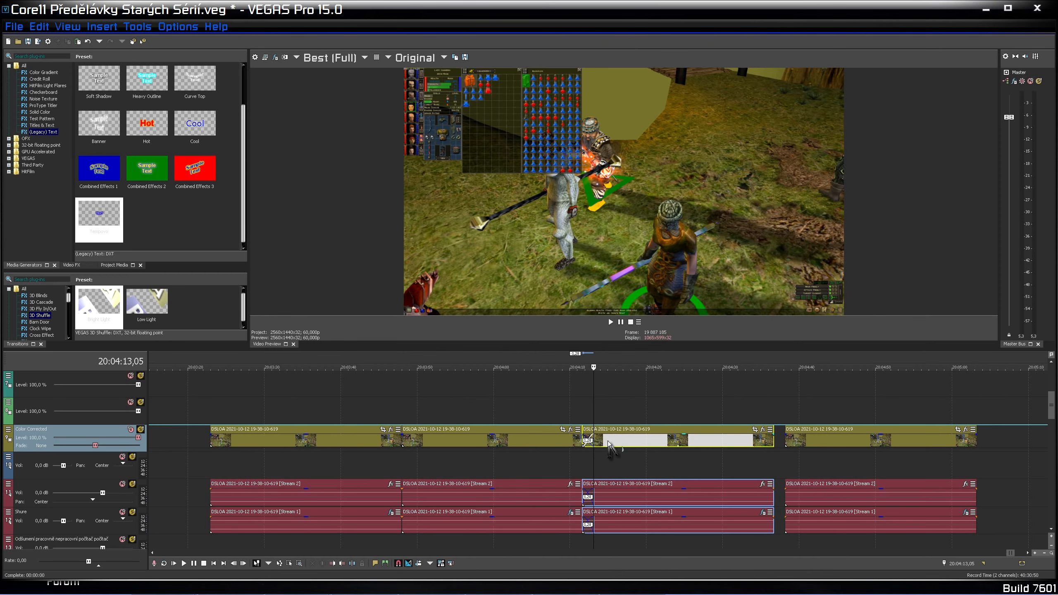
pyautogui.scroll(2, 607, 441)
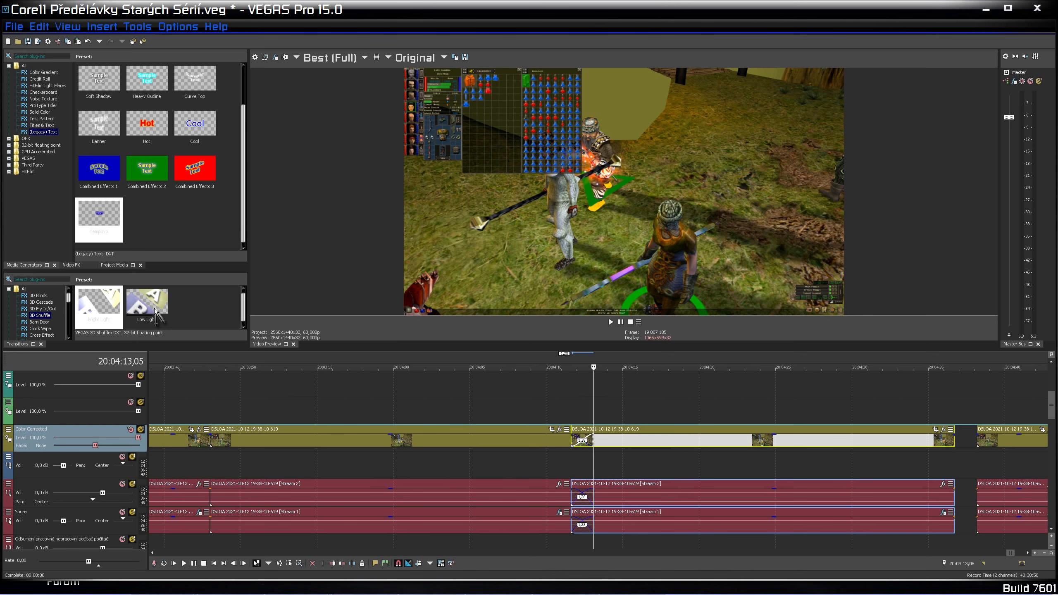
# Apply the Bright Light preset of the 3D Shuffle transition to the crossfade between the second and third pieces.
pyautogui.click(40, 322)
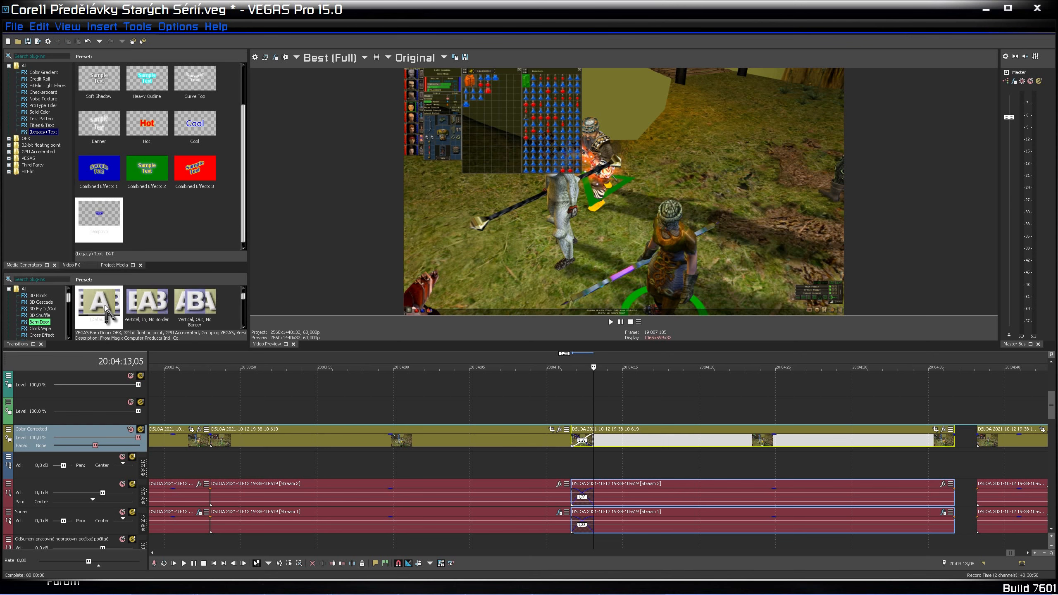
pyautogui.press('Up')
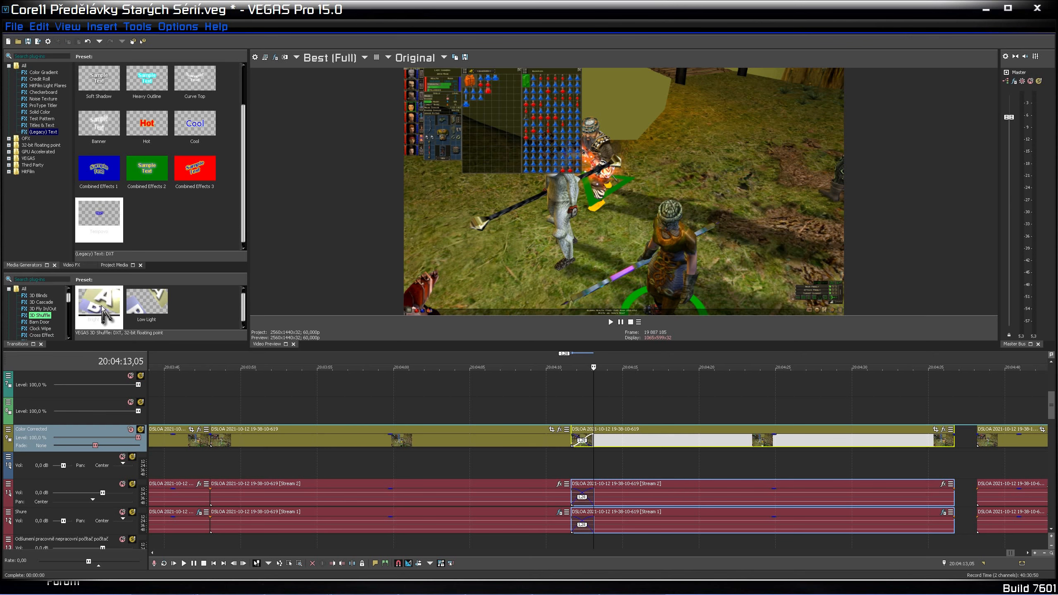
pyautogui.moveTo(109, 299); pyautogui.dragTo(585, 441)
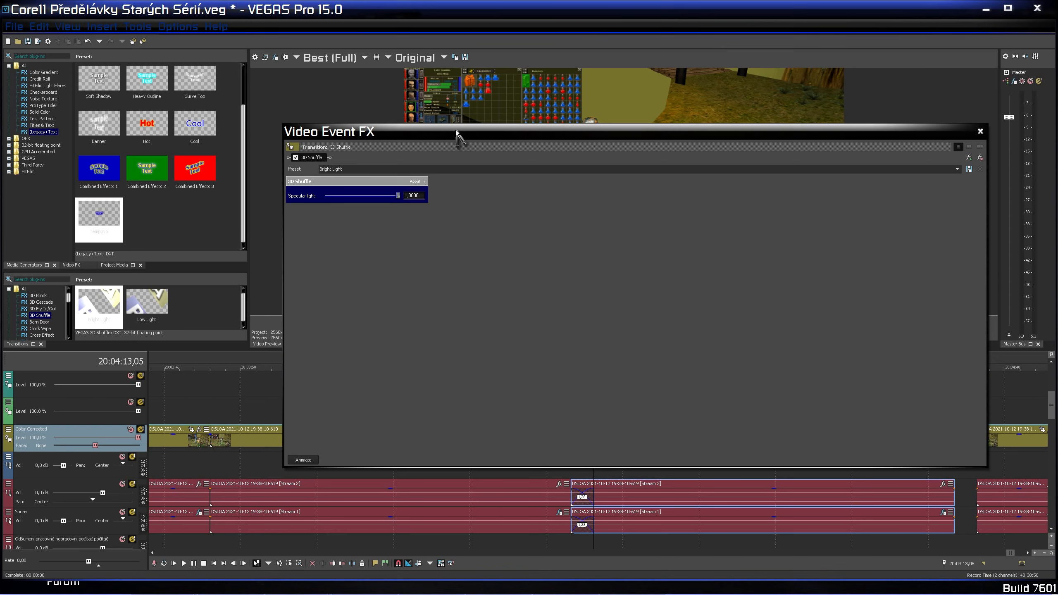
# Set the 3D Shuffle transition's specular light to 0.3 and move its settings window clear of the preview.
pyautogui.moveTo(456, 131); pyautogui.dragTo(456, 144)
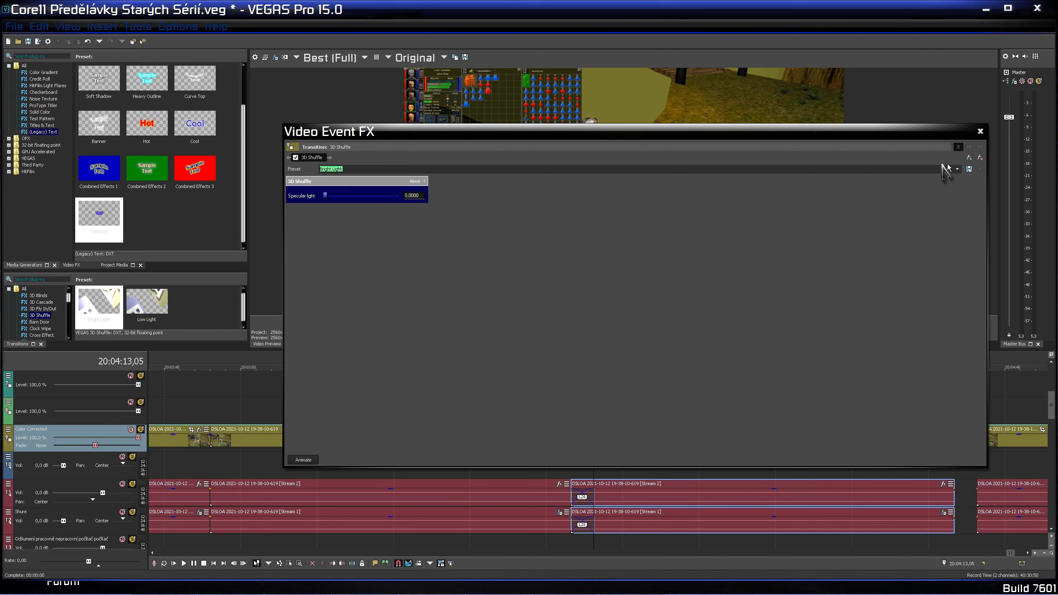
pyautogui.click(957, 170)
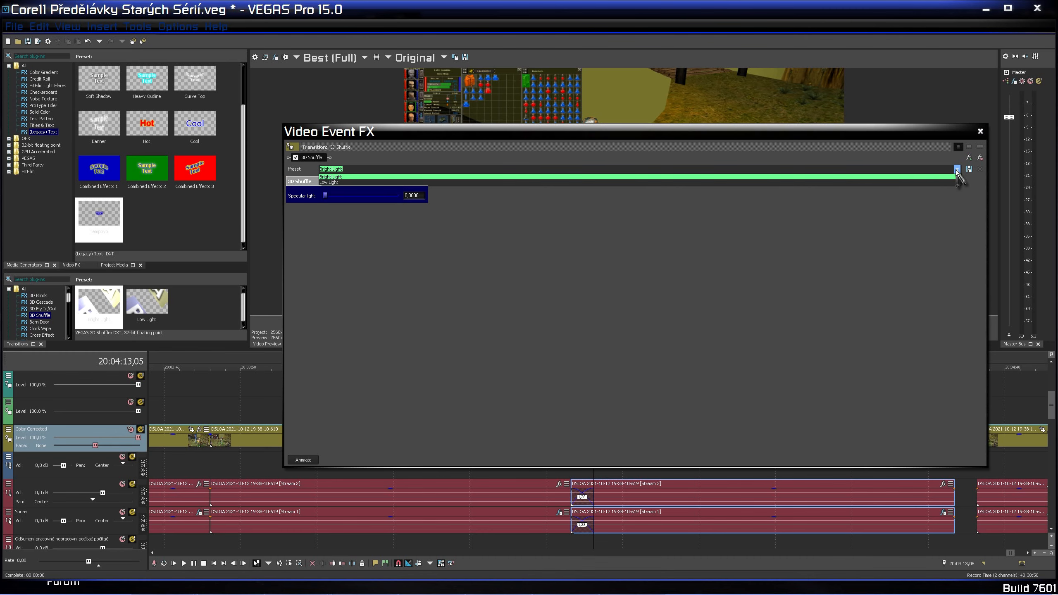
pyautogui.click(956, 170)
pyautogui.click(360, 196)
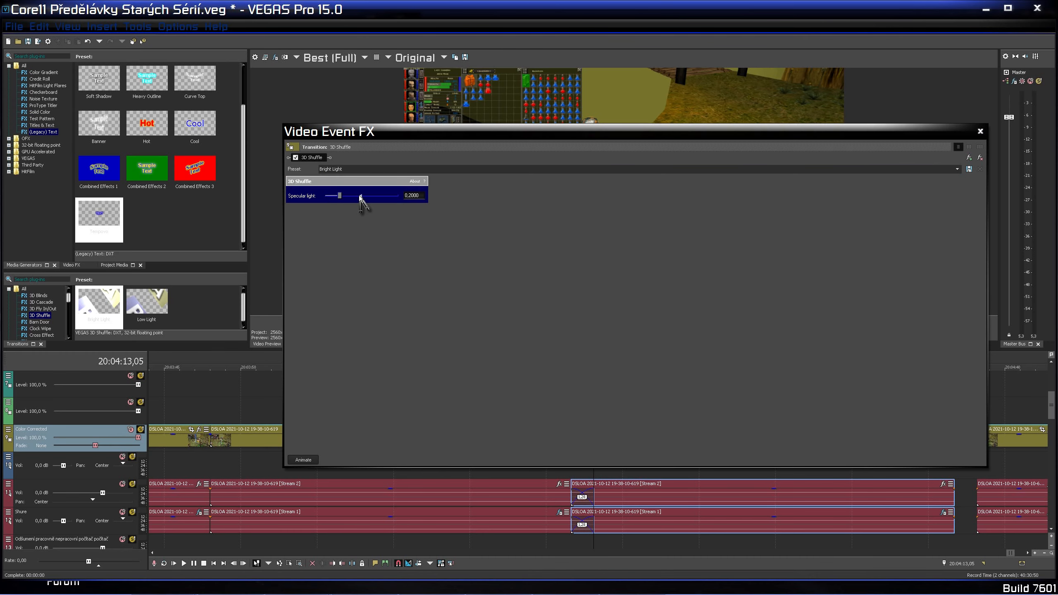
pyautogui.moveTo(362, 149); pyautogui.dragTo(844, 204)
# Preview the 3D Shuffle transition at successive points between 20:04:11,24 and 20:04:12,53.
pyautogui.click(567, 402)
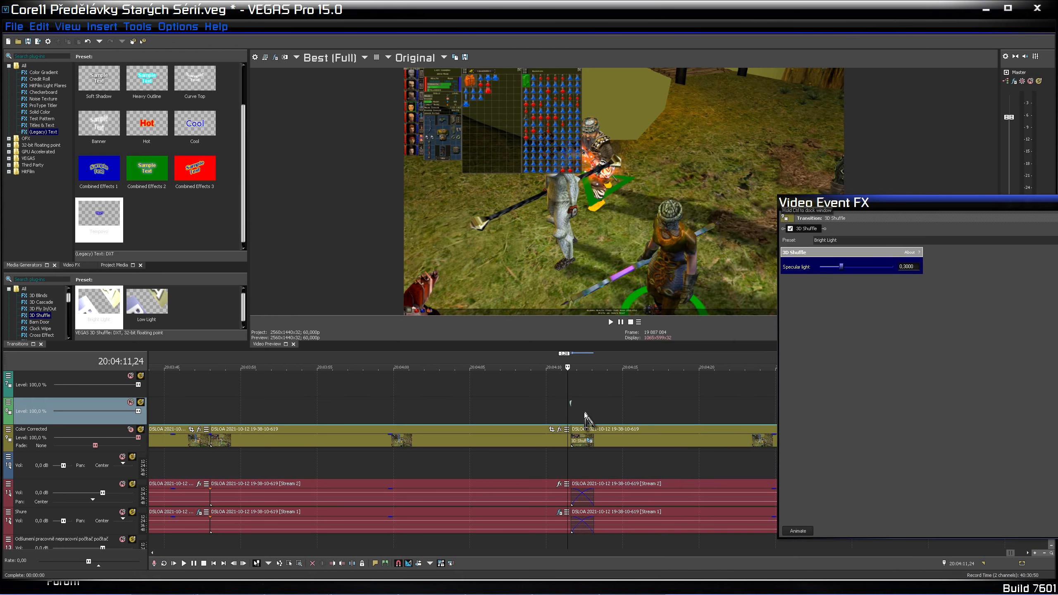
pyautogui.scroll(1, 584, 413)
pyautogui.scroll(1, 585, 415)
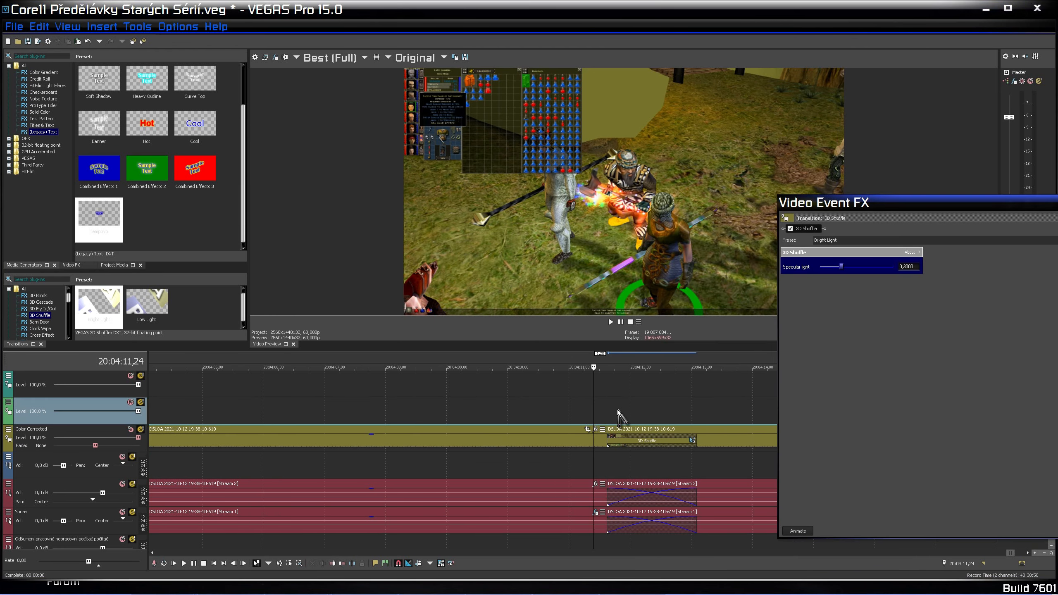
pyautogui.scroll(1, 617, 414)
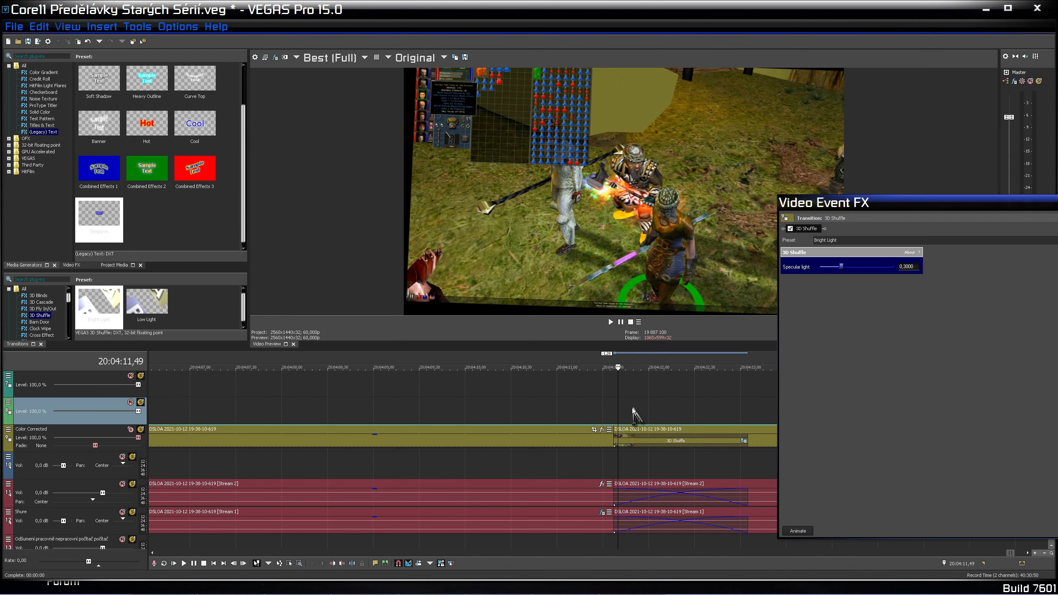
pyautogui.click(632, 409)
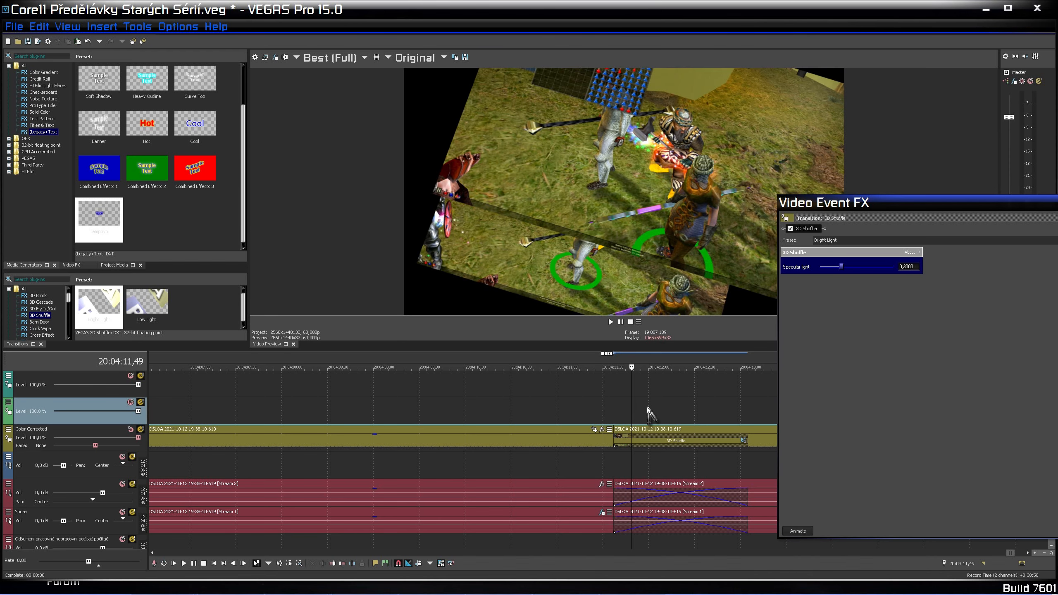
pyautogui.click(647, 408)
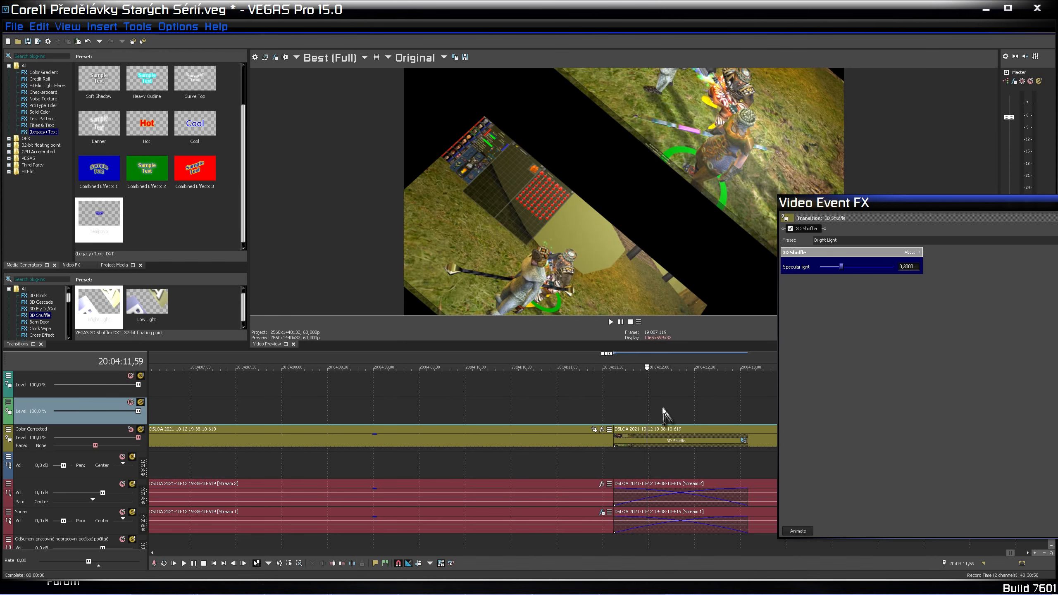
pyautogui.click(652, 417)
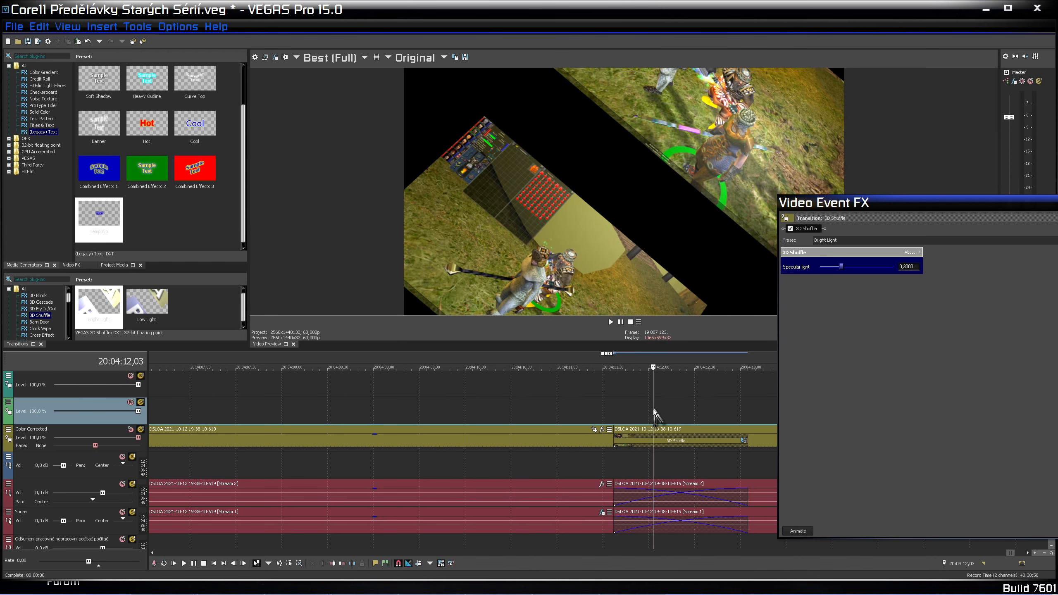
pyautogui.click(664, 410)
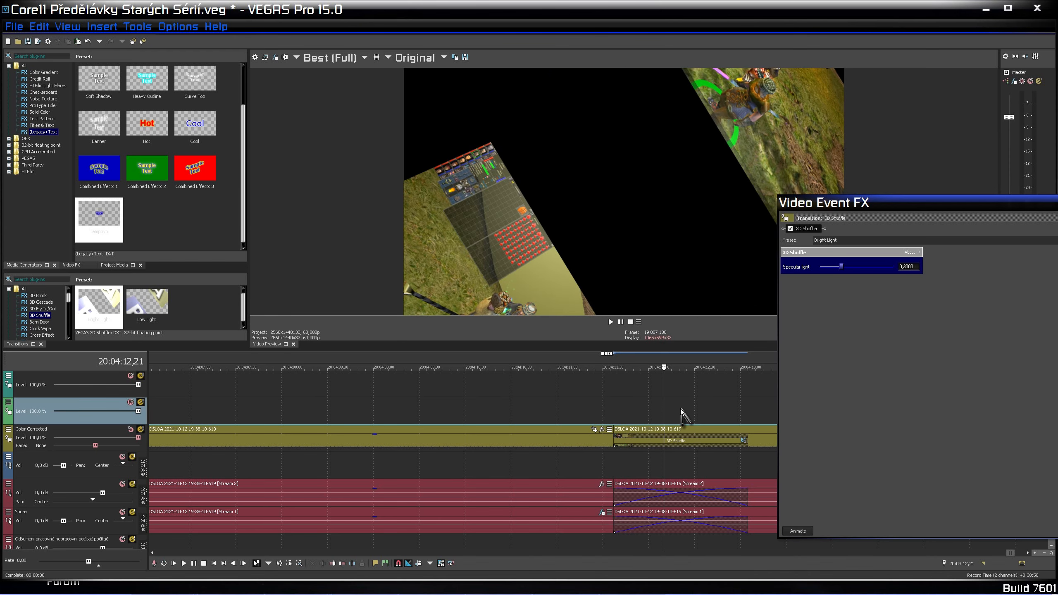
pyautogui.click(681, 415)
pyautogui.click(693, 413)
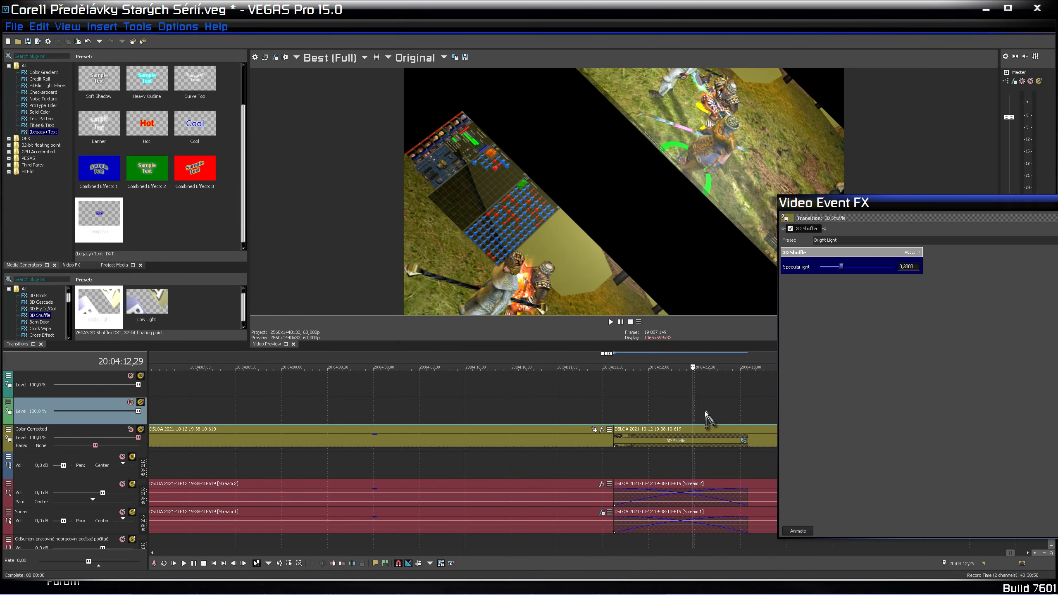
pyautogui.click(704, 412)
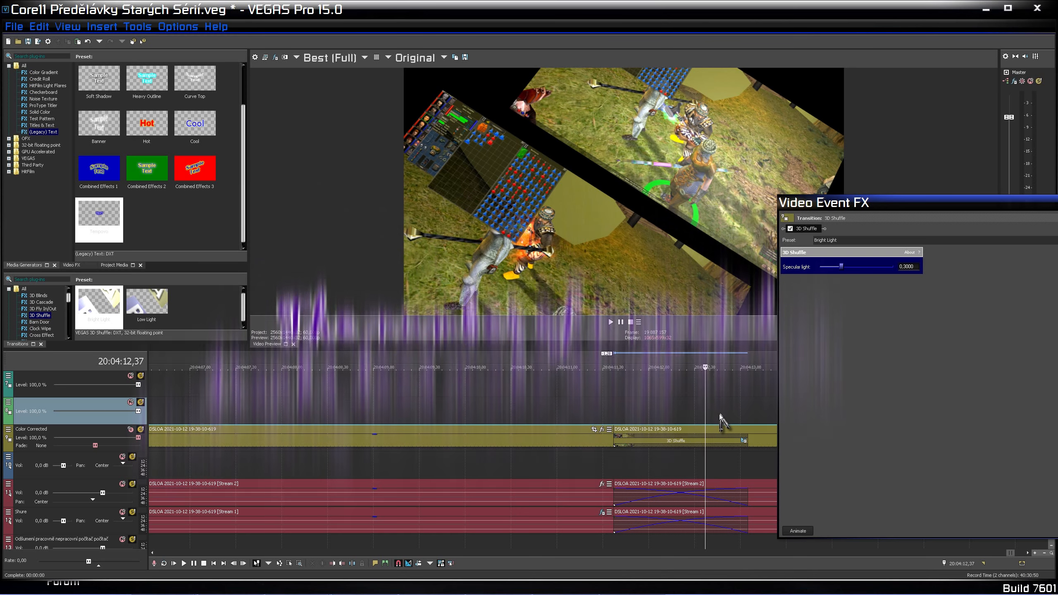
pyautogui.click(719, 414)
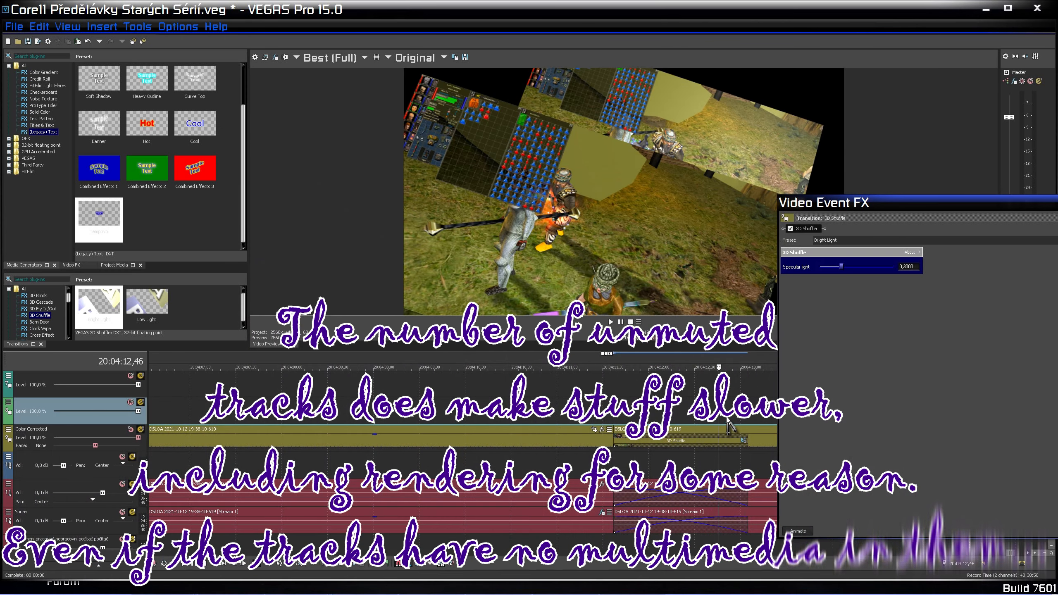
pyautogui.click(728, 419)
pyautogui.scroll(2, 729, 419)
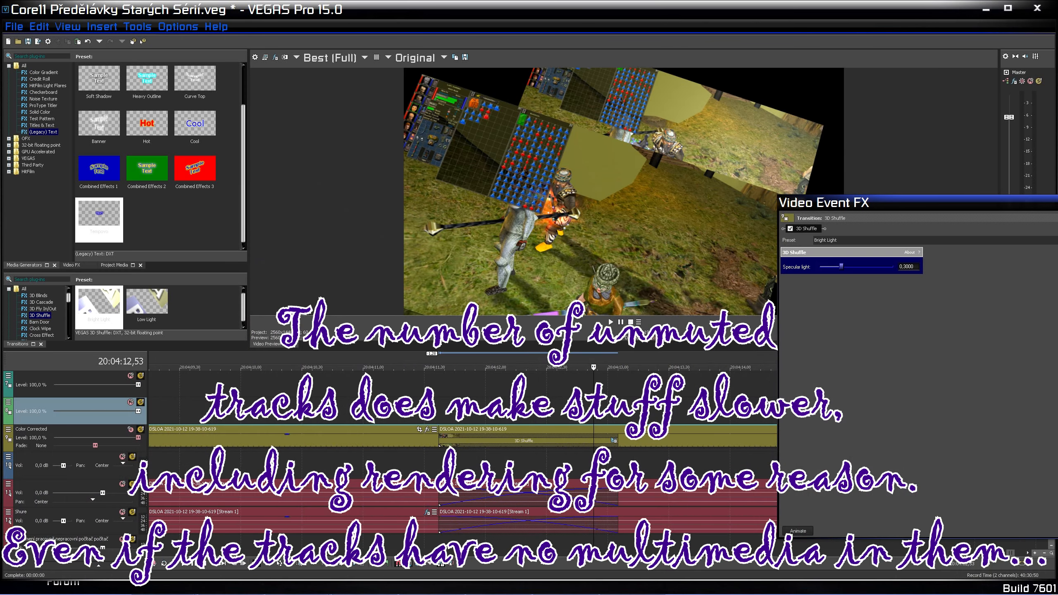
# Preview the 3D Shuffle transition at 20:04:12,59 and 20:04:13,03, and close its settings window.
pyautogui.click(605, 414)
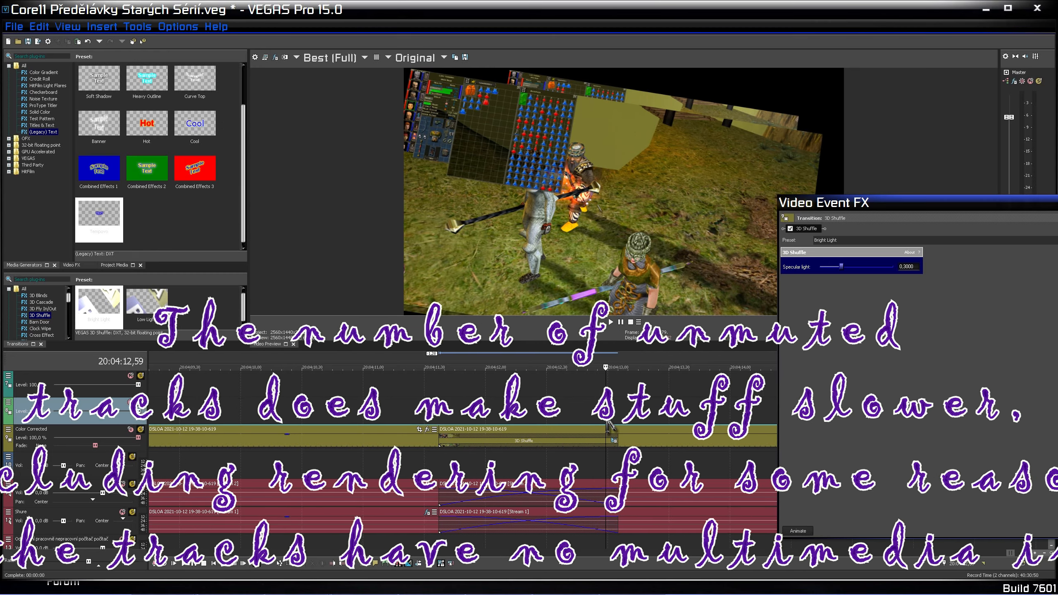
pyautogui.click(615, 414)
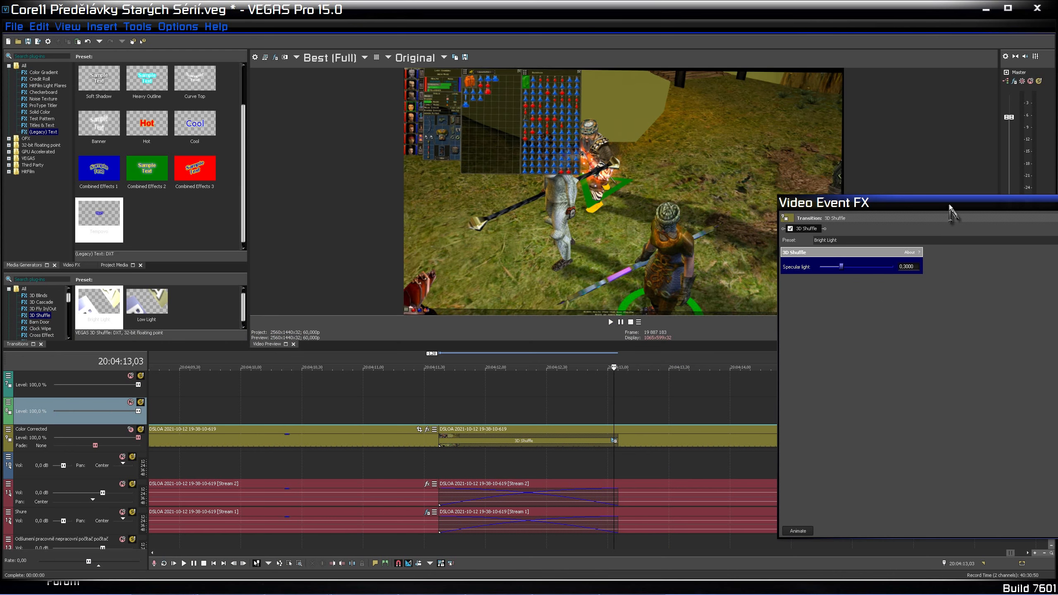
pyautogui.moveTo(950, 207); pyautogui.dragTo(600, 202)
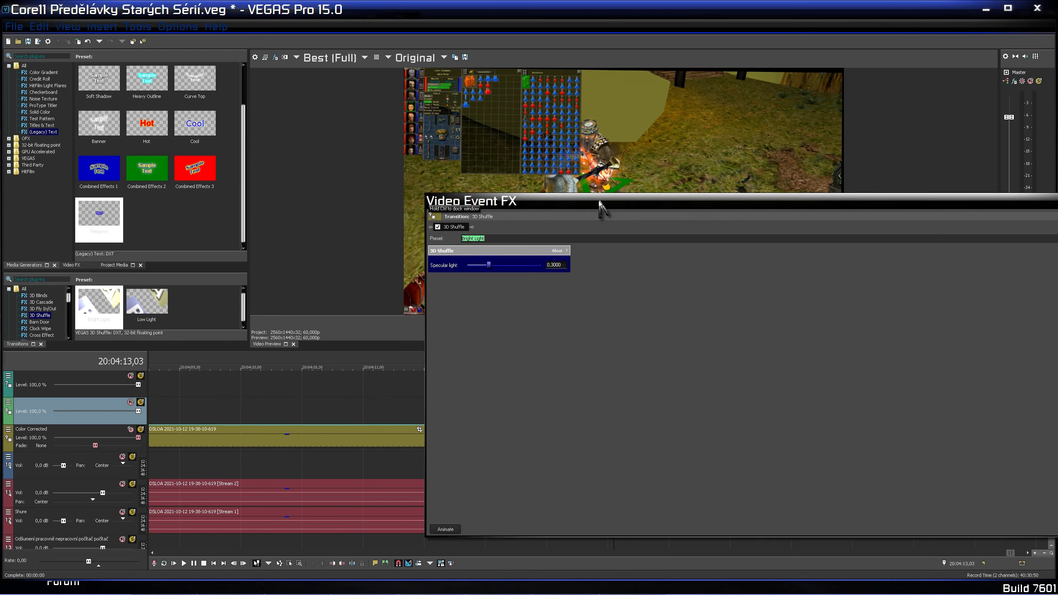
pyautogui.moveTo(954, 202); pyautogui.dragTo(687, 210)
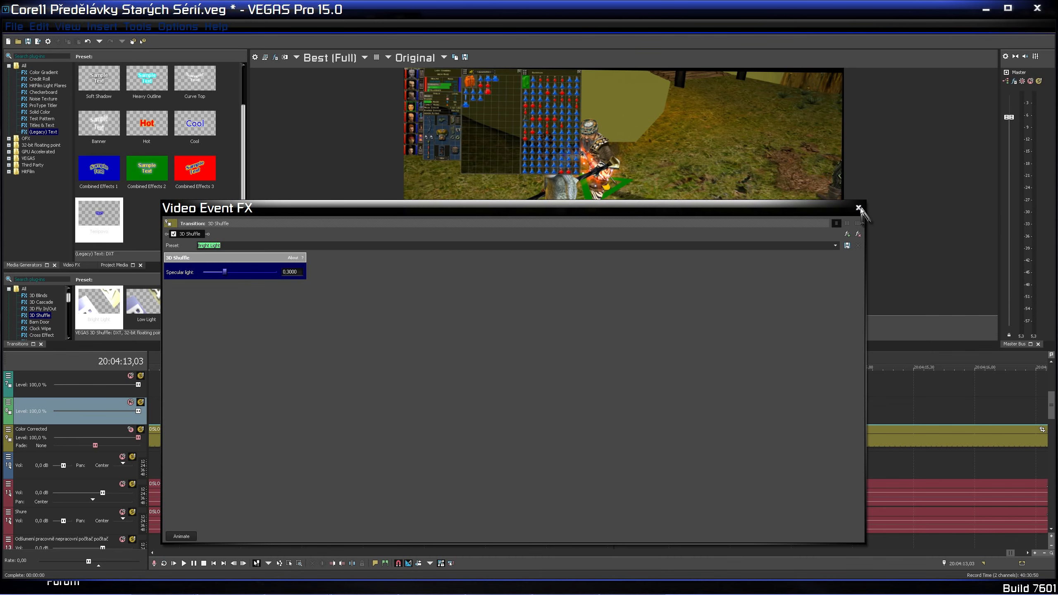
pyautogui.click(858, 207)
pyautogui.scroll(-10, 738, 429)
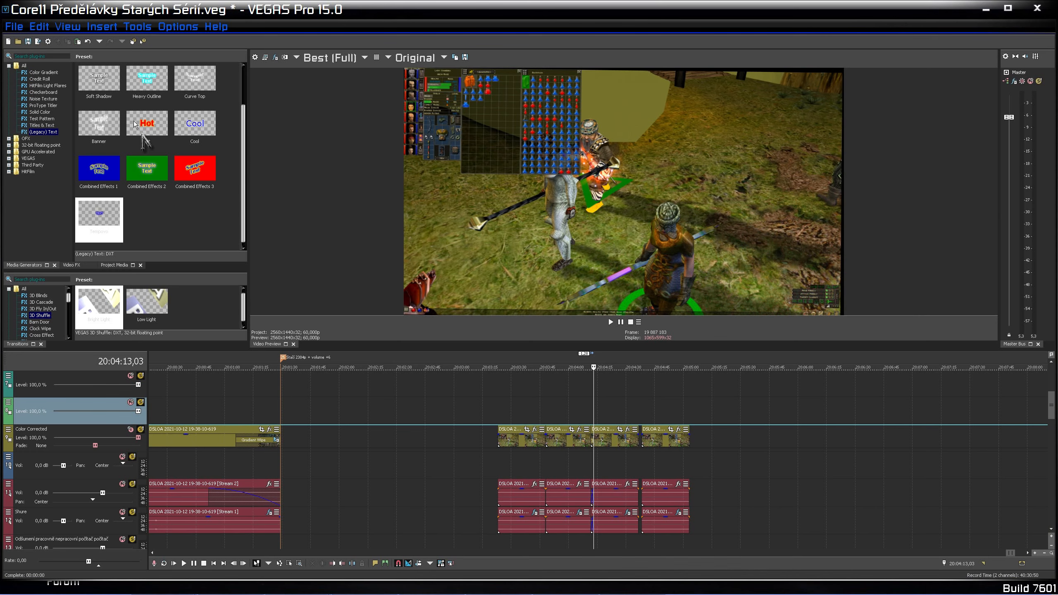
# Reopen the recent project Core11 Předělávky Starých Sérií.veg without saving the changes, and accept the missing-file dialog.
pyautogui.click(6, 31)
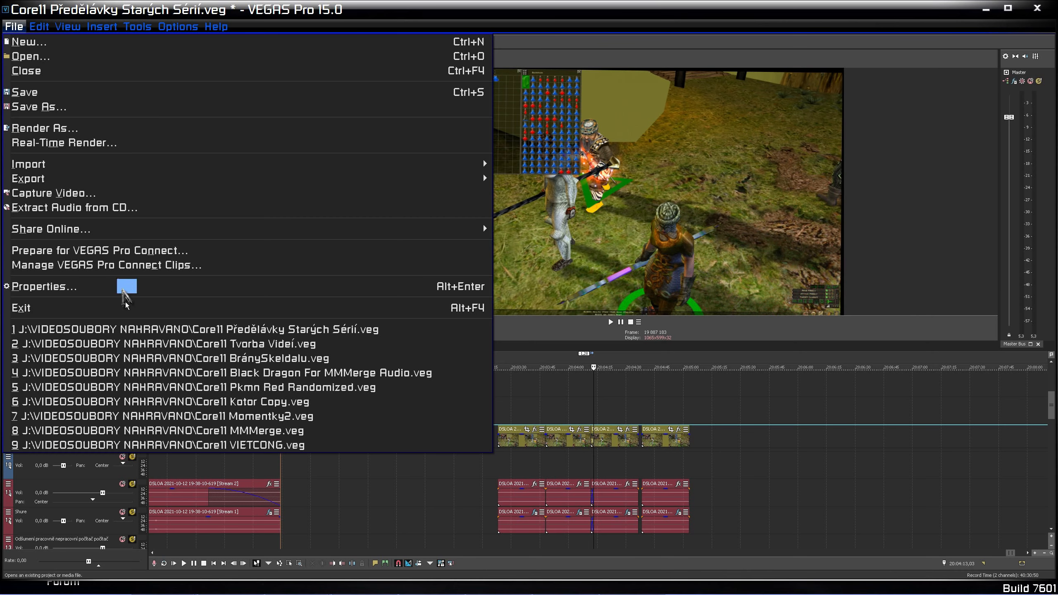
pyautogui.click(128, 332)
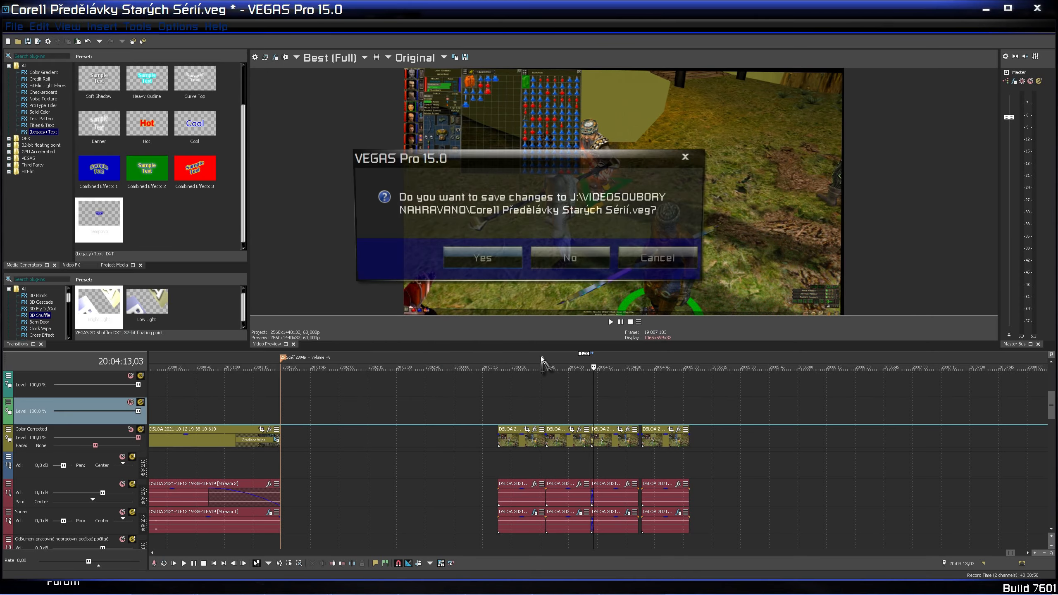
pyautogui.click(592, 263)
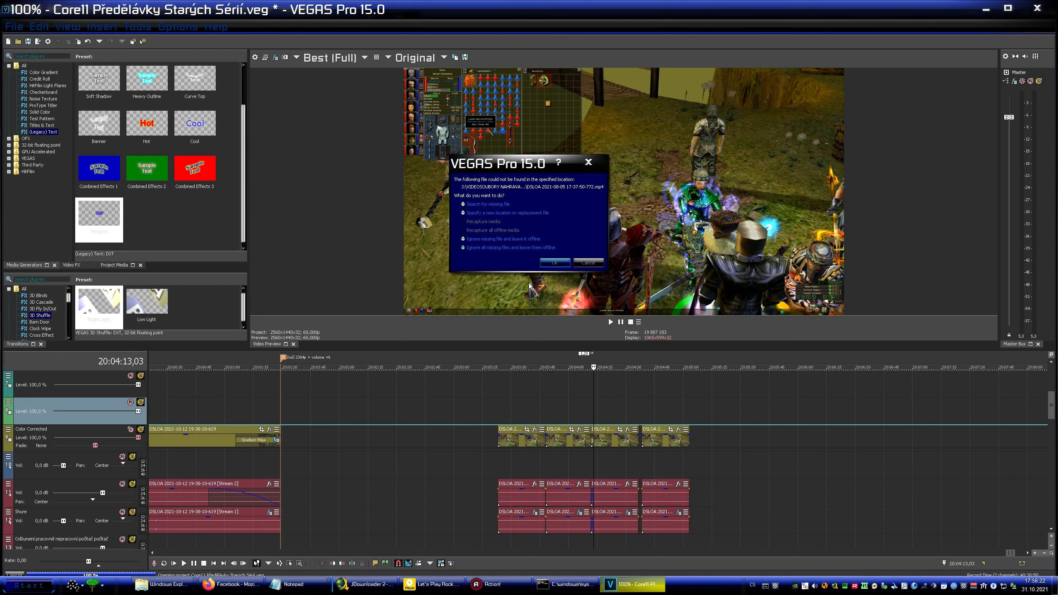
pyautogui.click(548, 266)
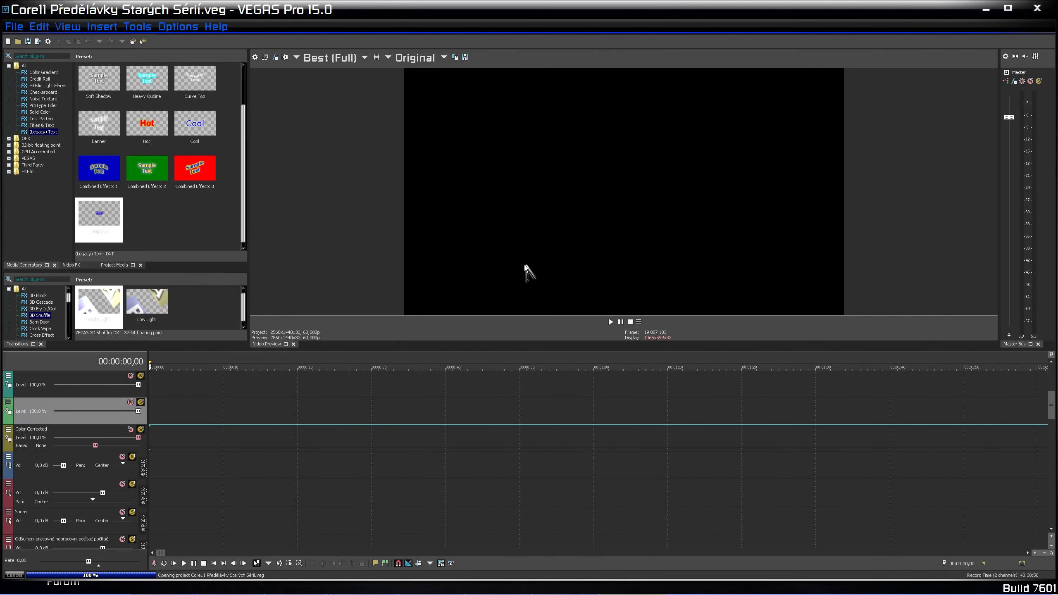
# Exit and restart VEGAS Pro with the Core11 Předělávky Starých Sérií project, accepting the missing-file dialog.
pyautogui.click(18, 28)
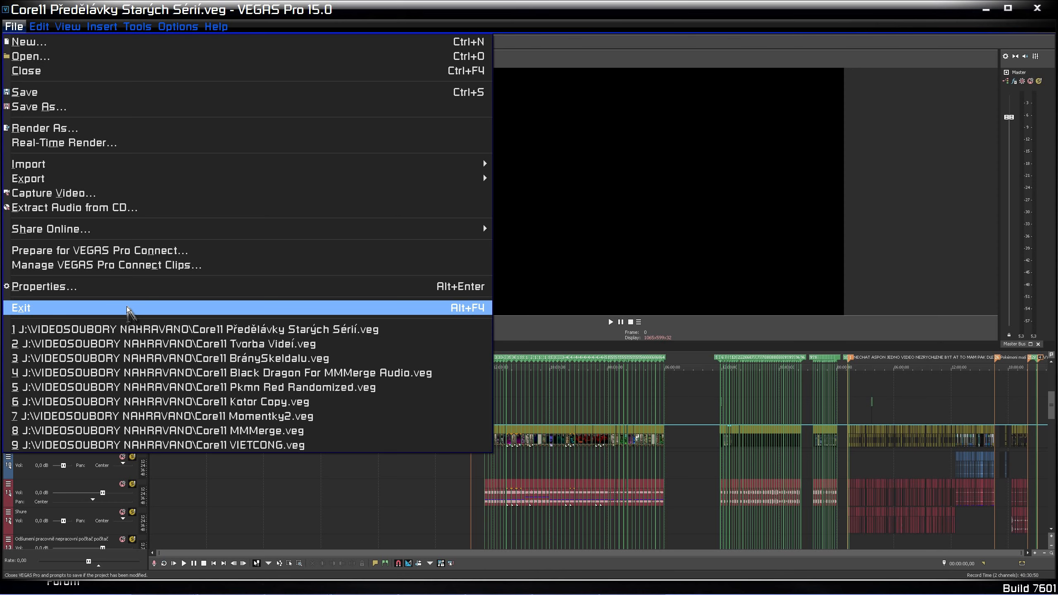
pyautogui.click(127, 308)
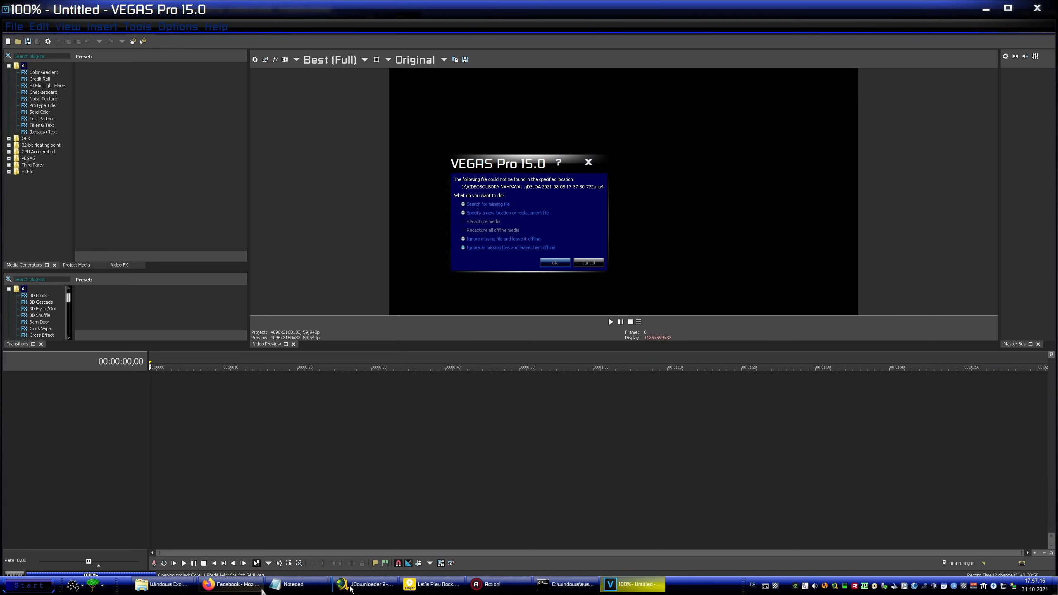
pyautogui.click(551, 264)
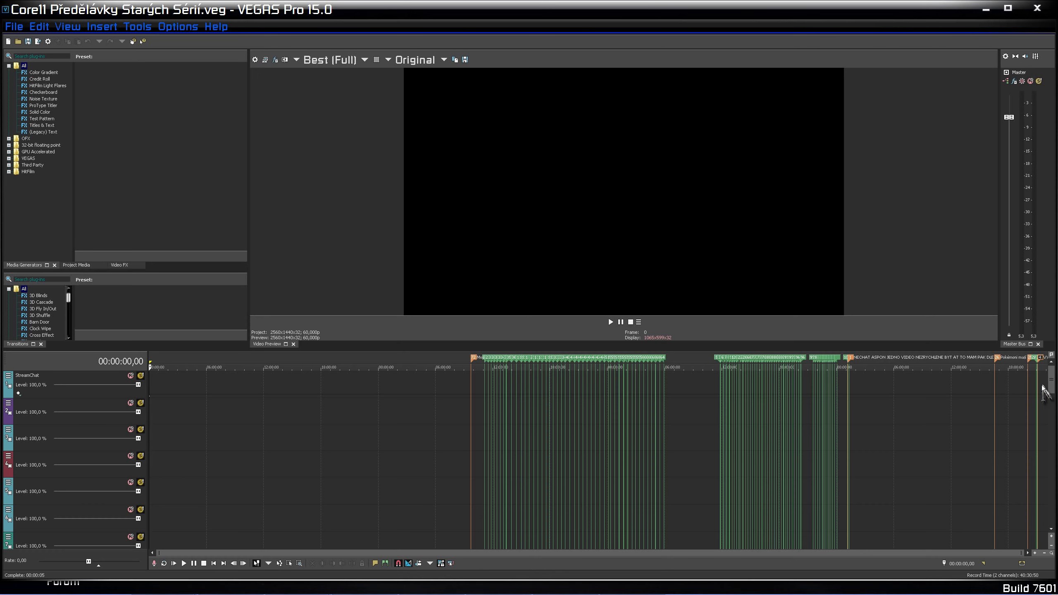
# Look over the later part of the timeline and inspect the Markers/Regions options of the timeline ruler.
pyautogui.click(987, 394)
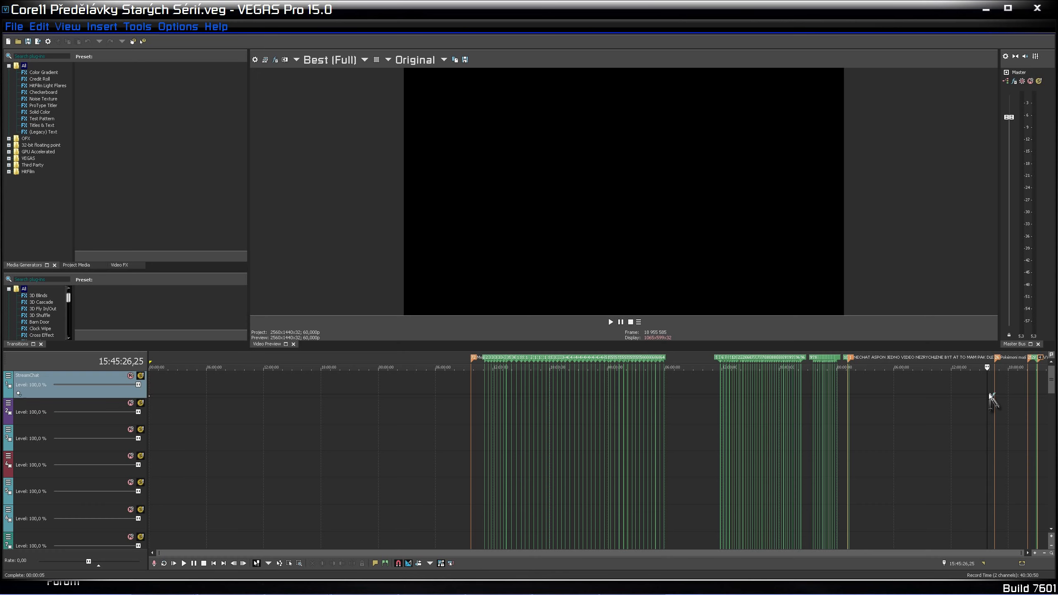
pyautogui.scroll(5, 988, 394)
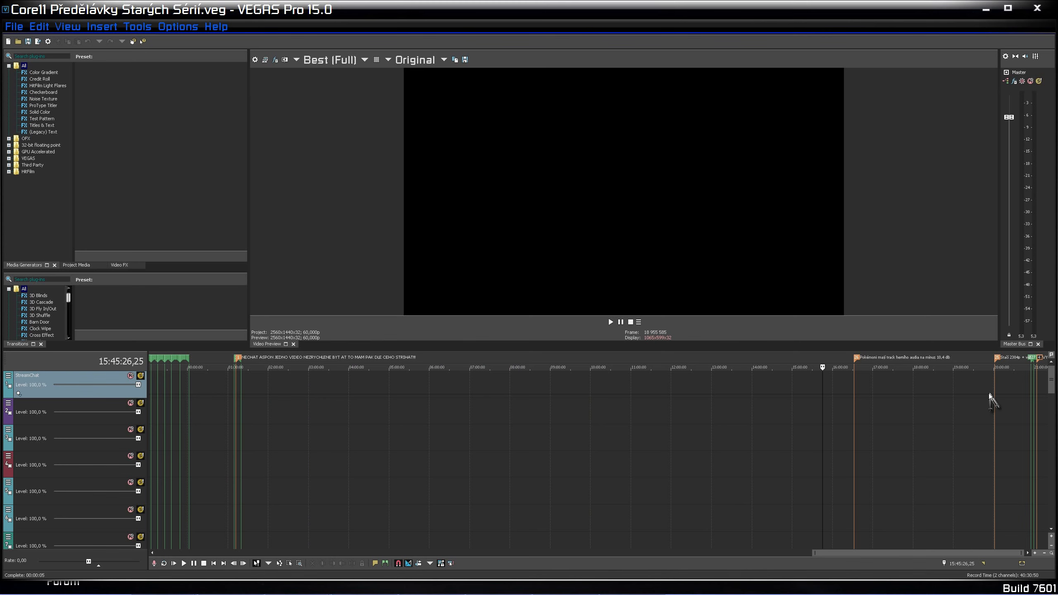
pyautogui.click(777, 353)
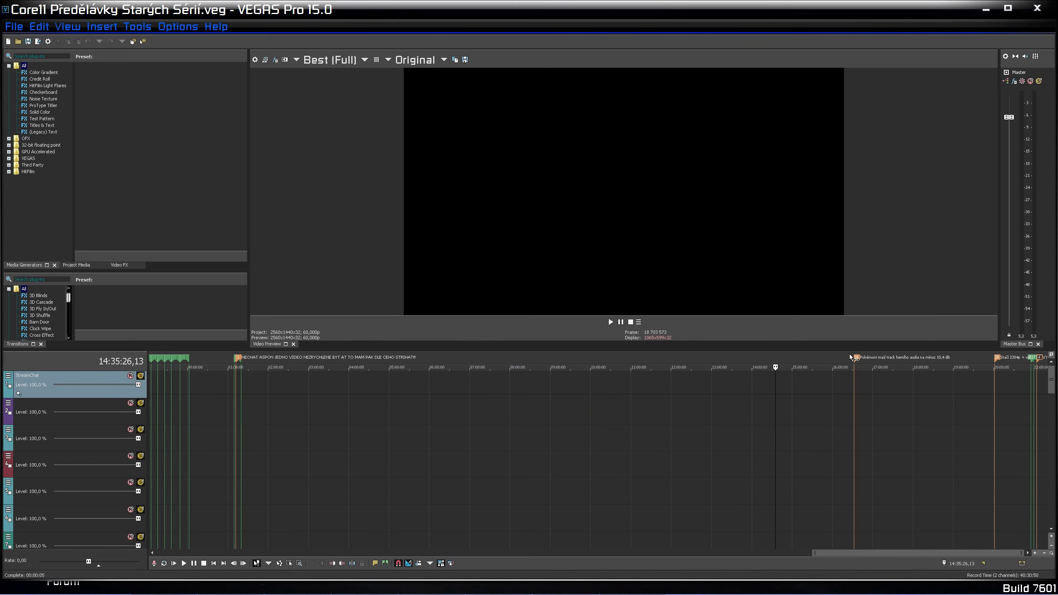
pyautogui.rightClick(754, 353)
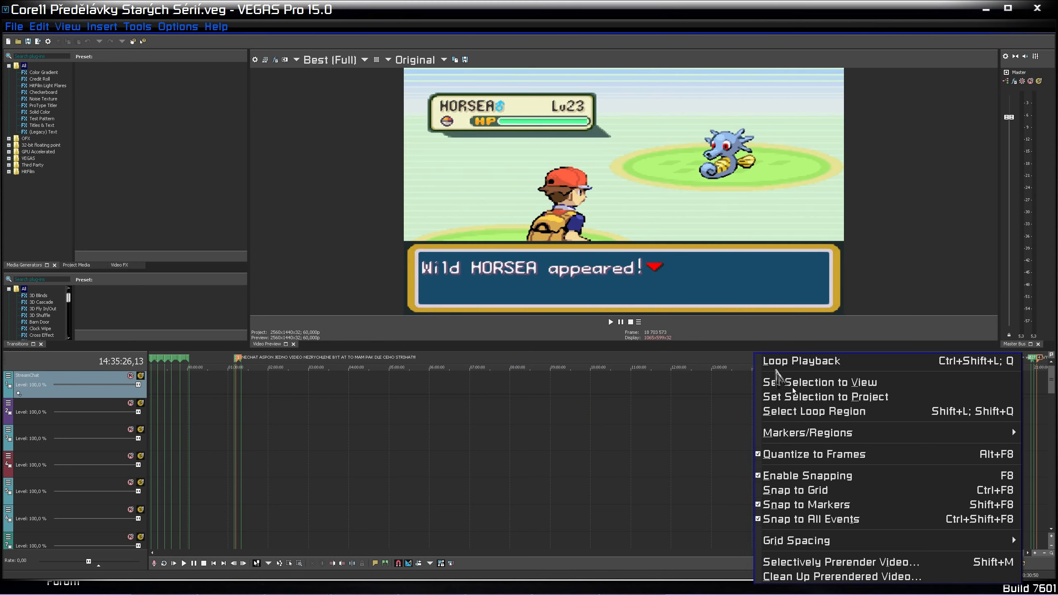
pyautogui.moveTo(808, 433)
pyautogui.click(748, 361)
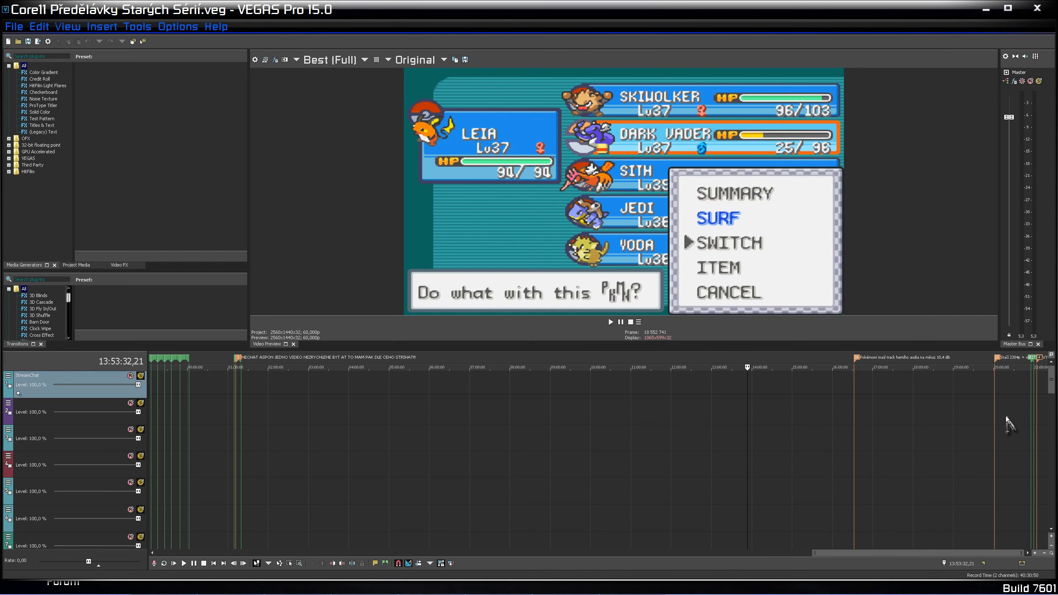
# Select the whole marked region that starts at 23:48:47,00 as the time selection.
pyautogui.click(184, 359)
pyautogui.scroll(4, 300, 400)
pyautogui.scroll(2, 299, 400)
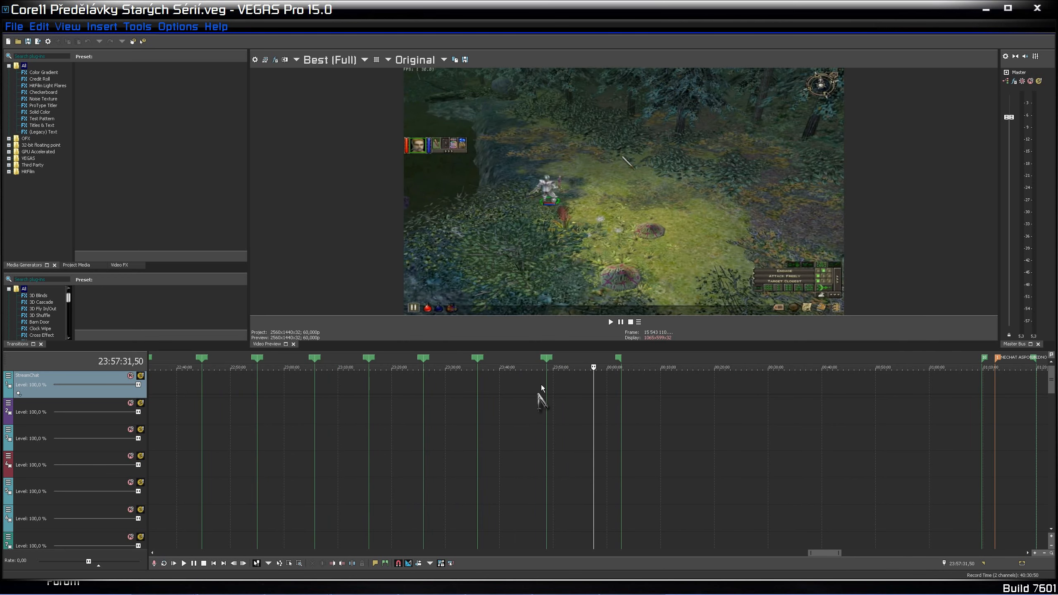
pyautogui.rightClick(618, 359)
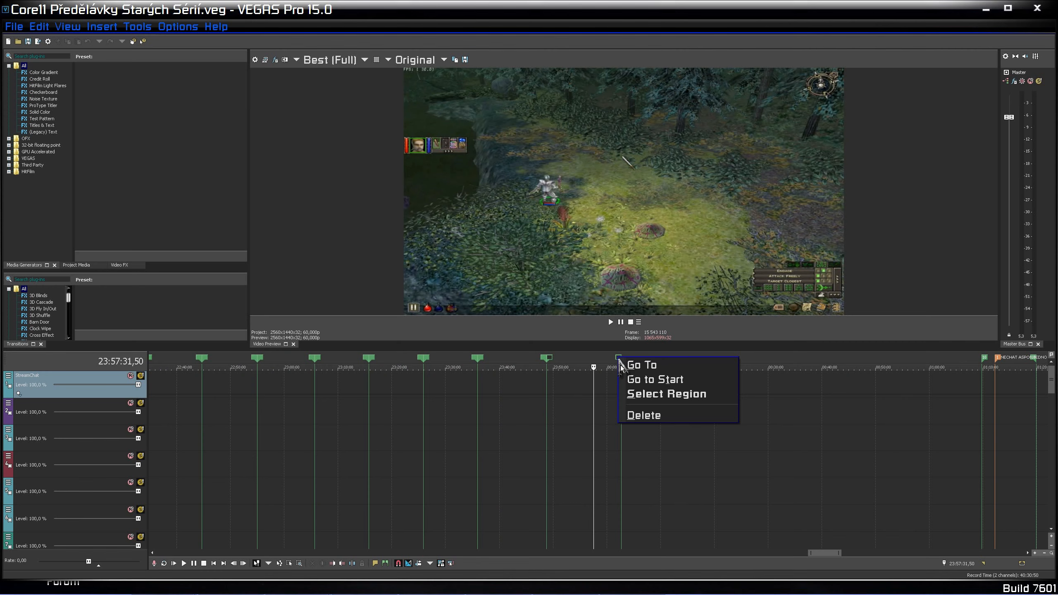
pyautogui.click(637, 397)
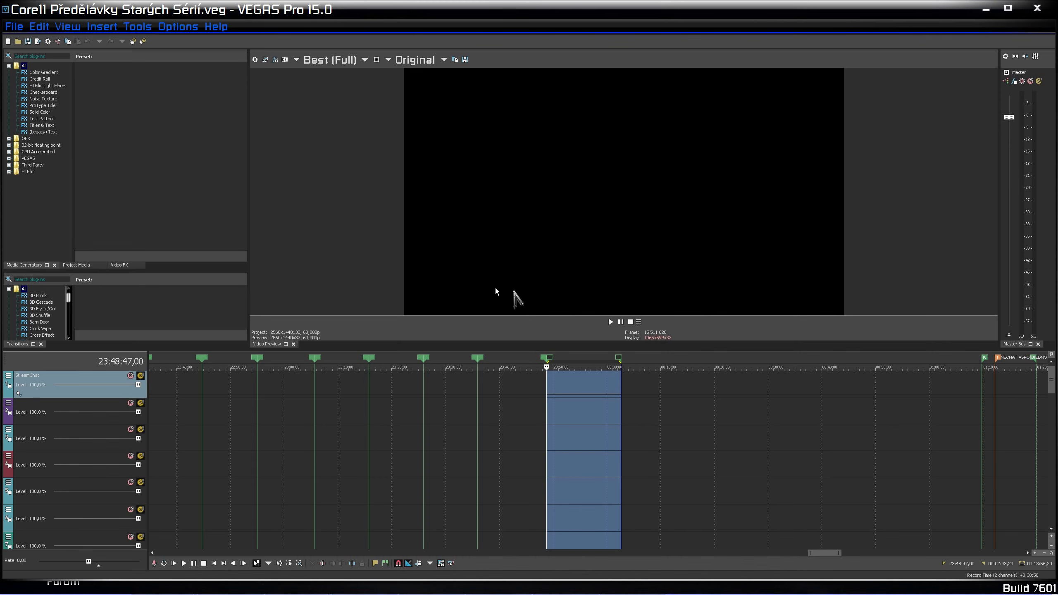
# Examine how the video and audio events are laid out across the tracks, up to the stretch around 16:47:37,51.
pyautogui.moveTo(1051, 379); pyautogui.dragTo(1051, 405)
pyautogui.scroll(-5, 762, 477)
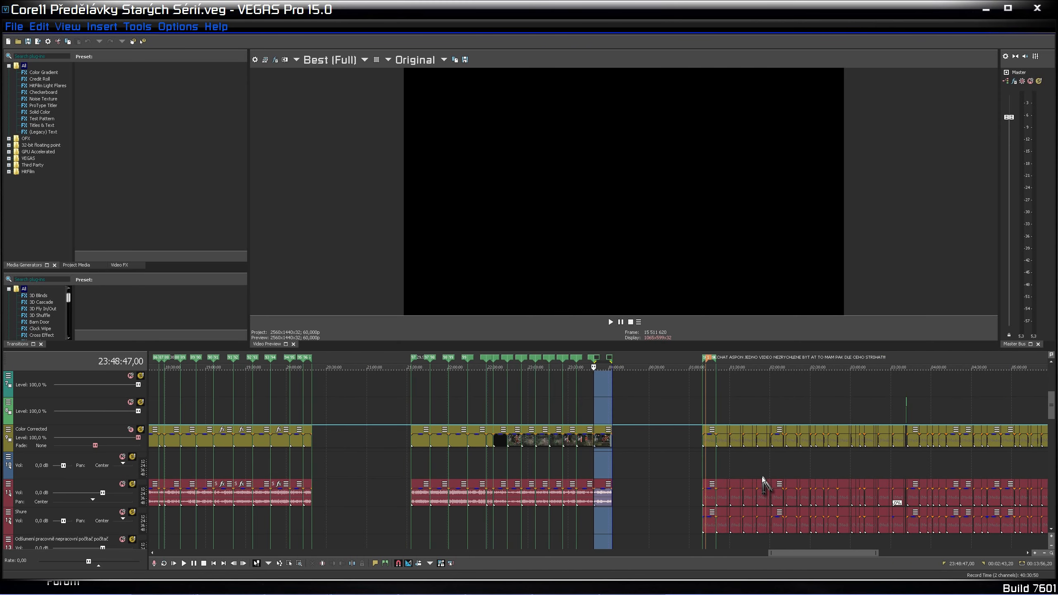
pyautogui.scroll(-4, 762, 476)
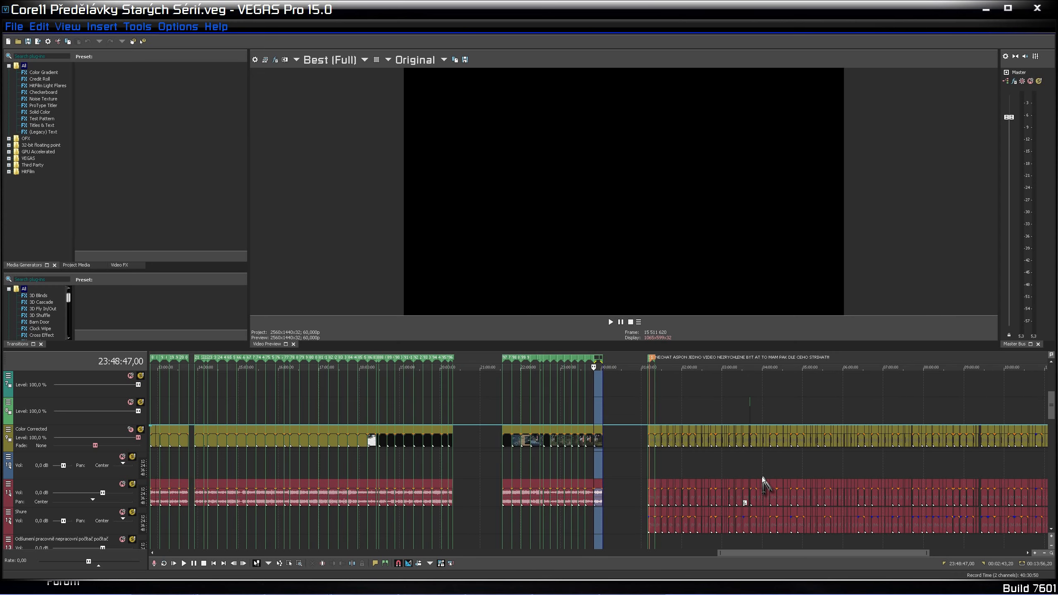
pyautogui.click(950, 498)
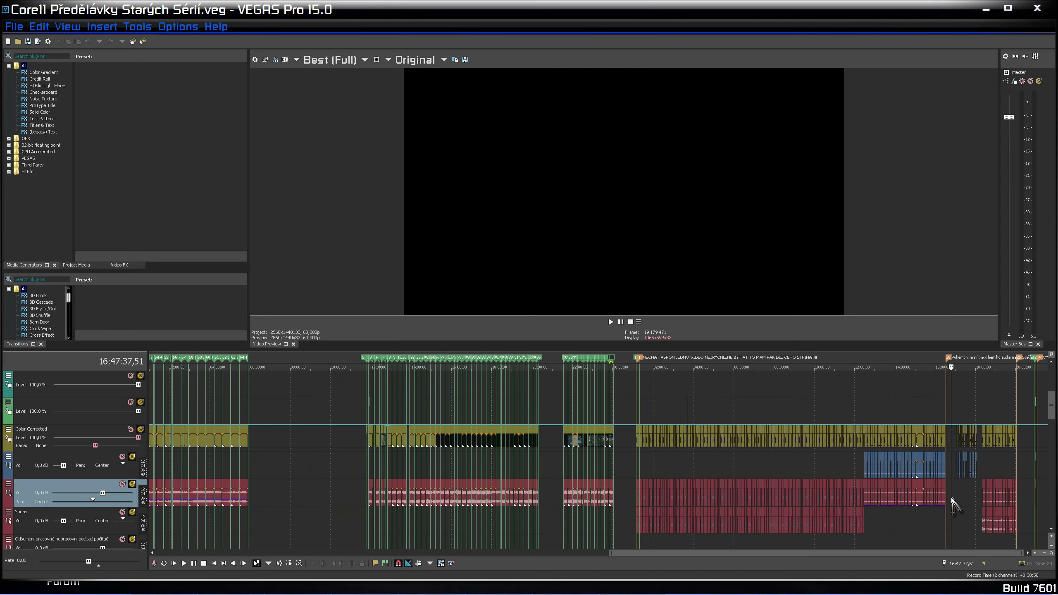
pyautogui.scroll(3, 950, 498)
pyautogui.scroll(2, 950, 498)
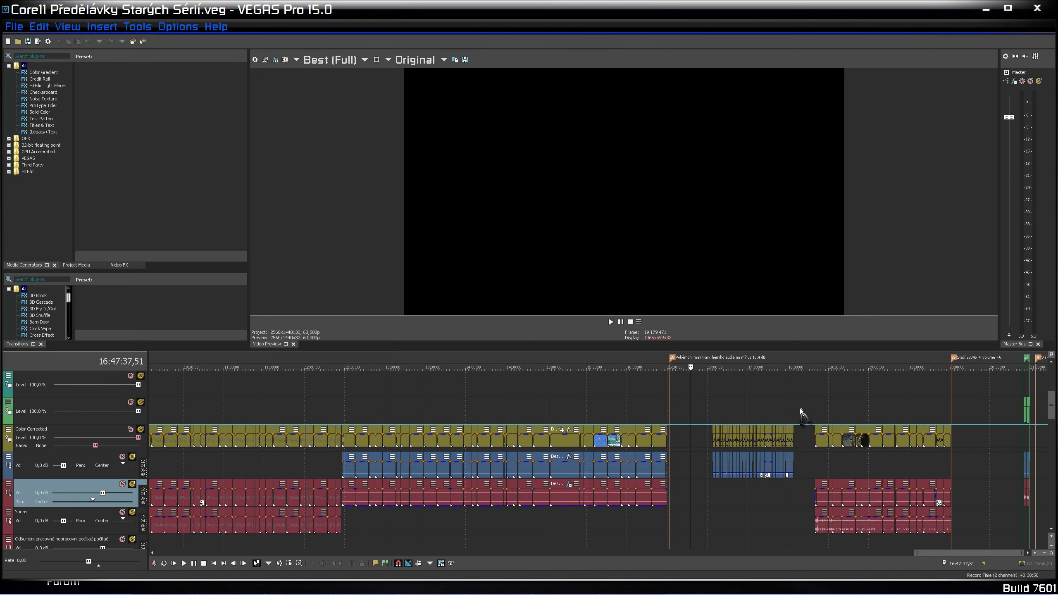
# Examine the DSLOA events around 18:25:44,59 and the gap after them around 20:12:57,41.
pyautogui.click(821, 401)
pyautogui.scroll(3, 823, 402)
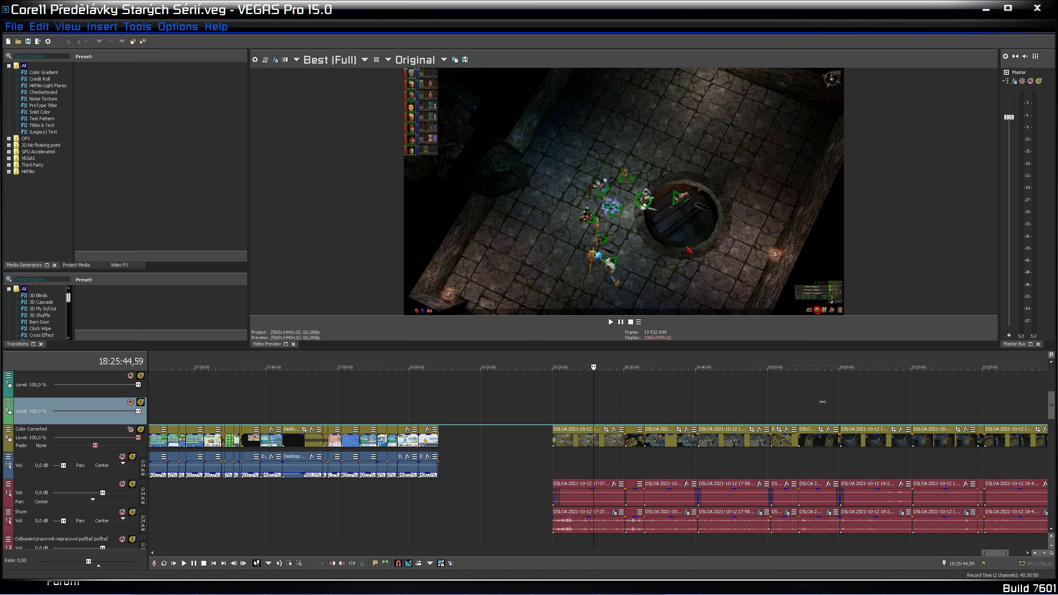
pyautogui.scroll(-3, 803, 407)
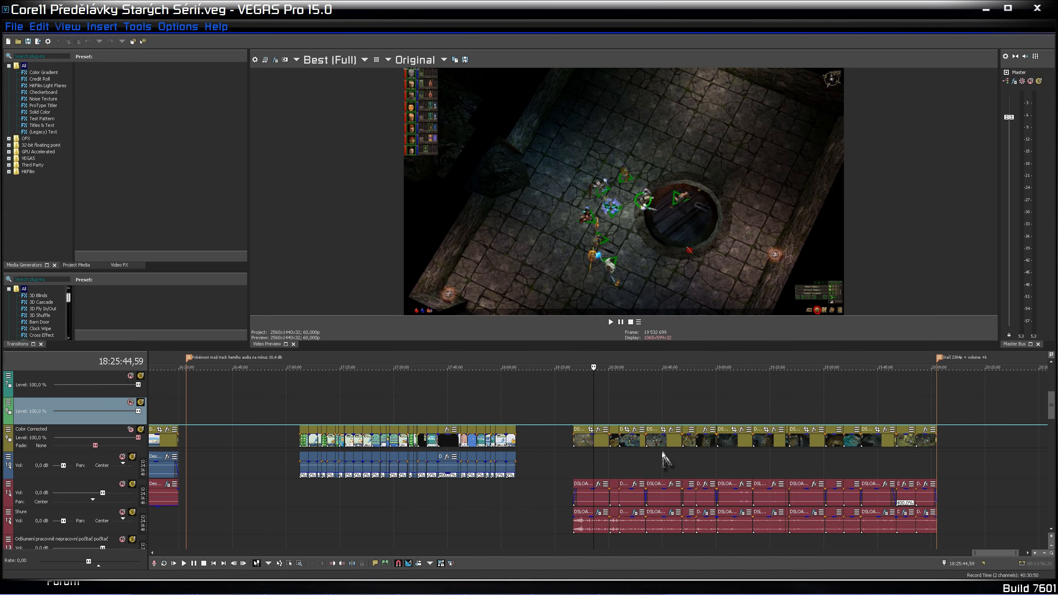
pyautogui.click(977, 473)
pyautogui.hscroll(5, 977, 473)
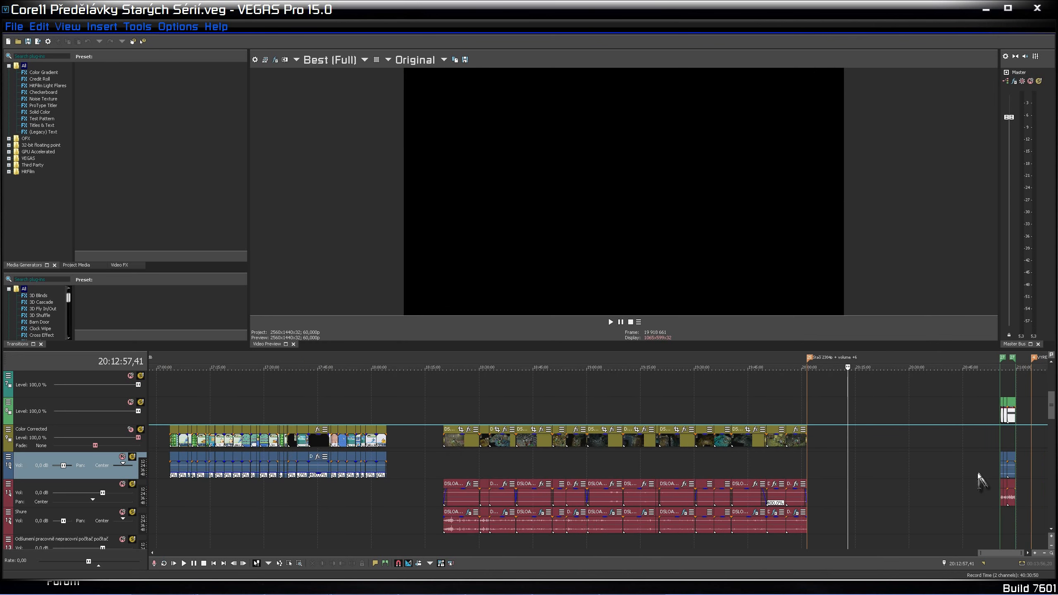
# Inspect the final DSLOA events and their crossfades around 19:57:01,29, just before the orange marker.
pyautogui.scroll(2, 895, 459)
pyautogui.click(668, 403)
pyautogui.scroll(4, 729, 460)
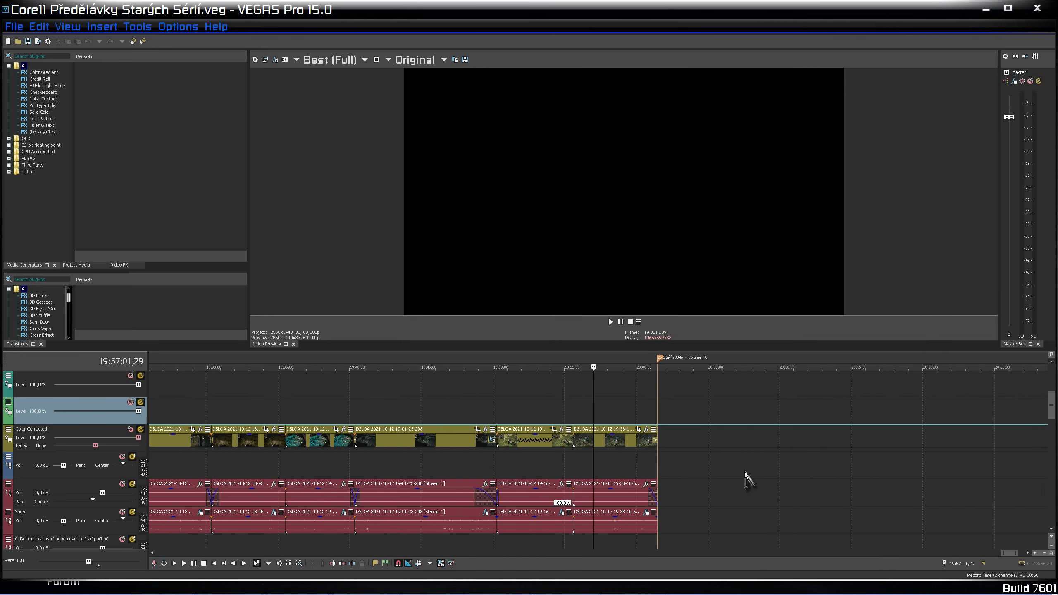
pyautogui.scroll(3, 744, 472)
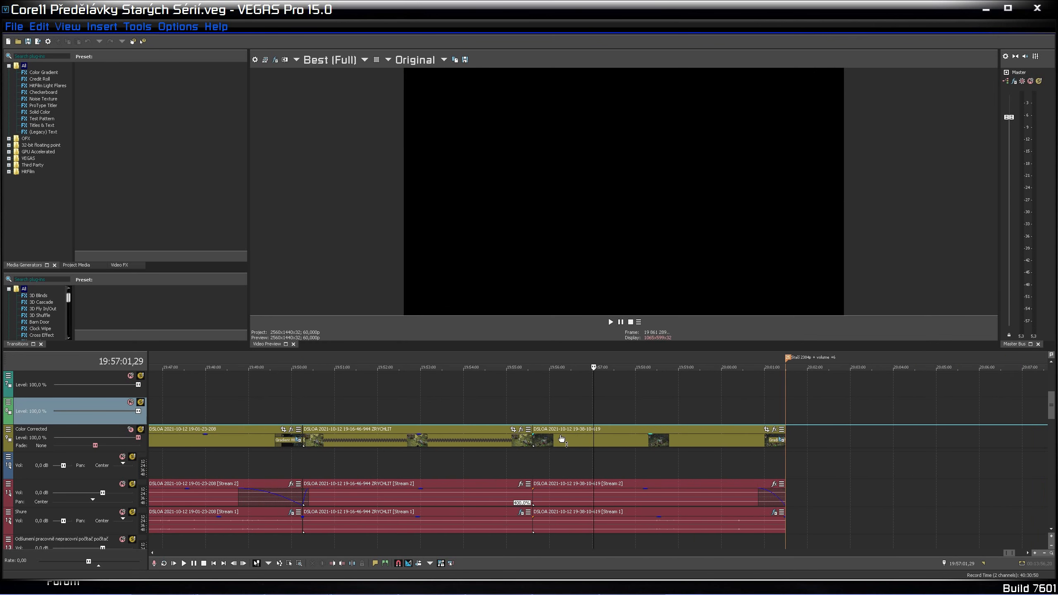
pyautogui.scroll(-3, 578, 445)
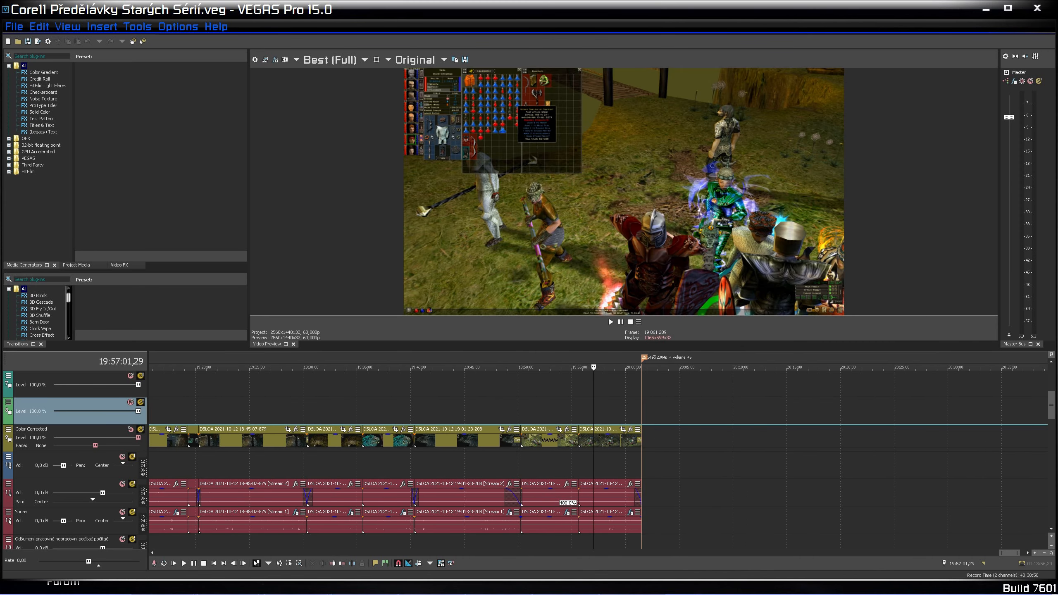
# Switch to Windows Explorer and go from the Ikonky folder to VIDEOSOUBORY NAHRAVANO to browse its subfolders.
pyautogui.rightClick(177, 591)
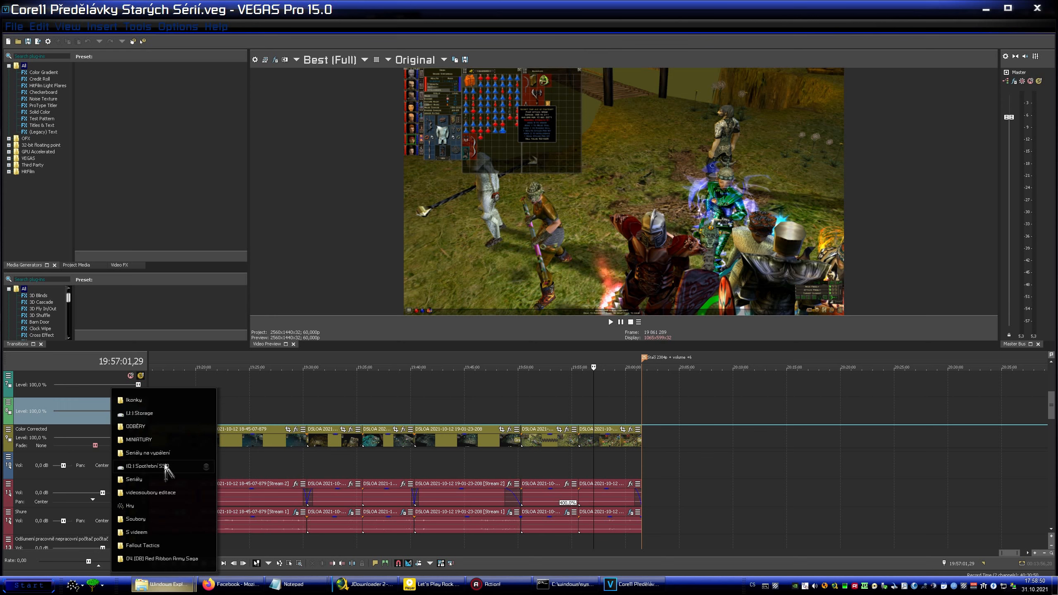
pyautogui.click(156, 403)
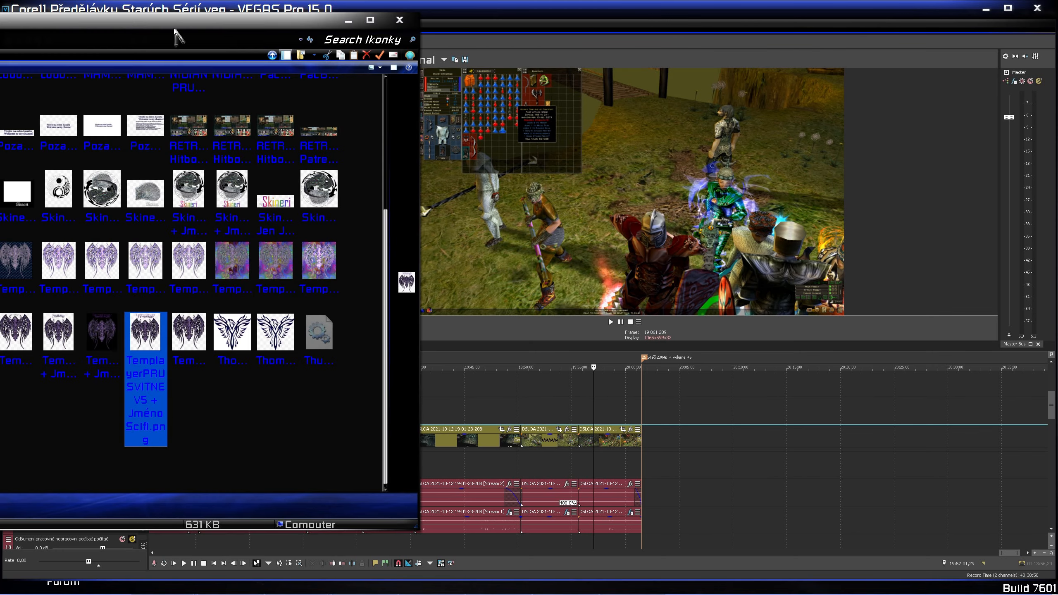
pyautogui.moveTo(166, 21); pyautogui.dragTo(819, 35)
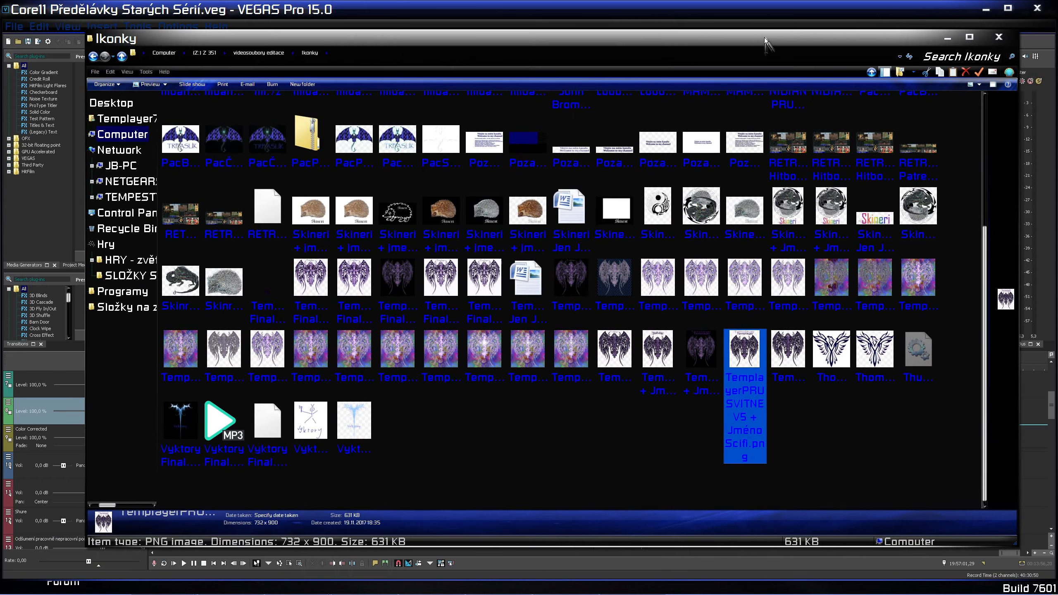
pyautogui.click(93, 56)
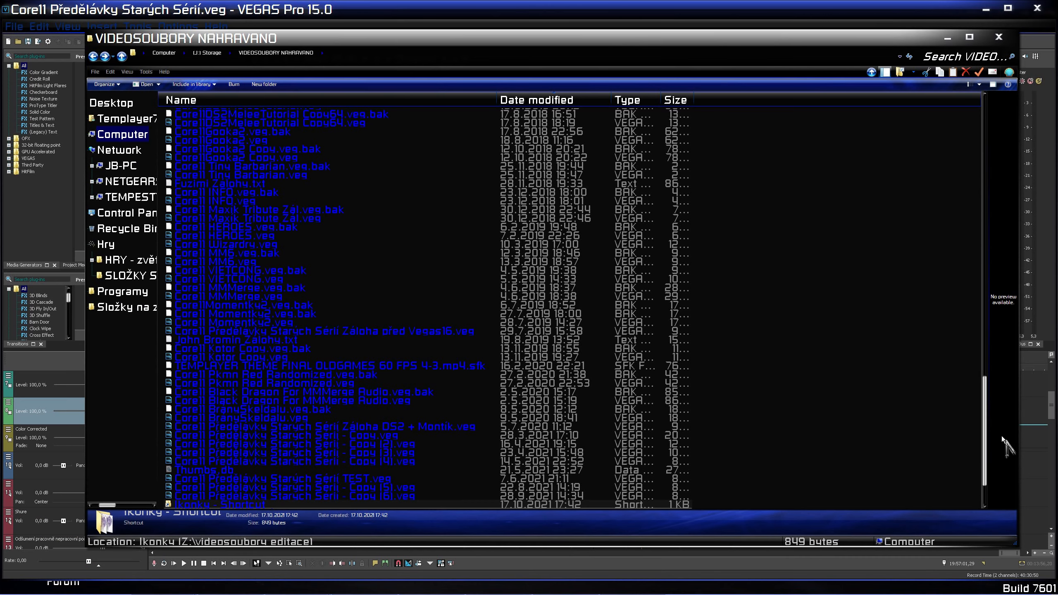
pyautogui.moveTo(986, 413); pyautogui.dragTo(962, 236)
pyautogui.click(865, 246)
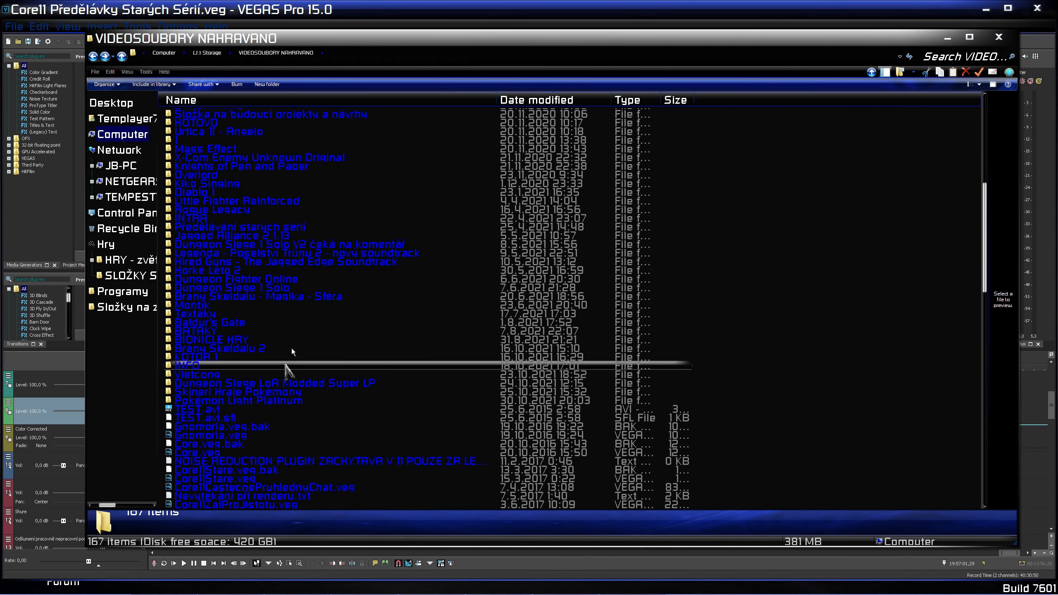
# Find the Dungeon Siege LoA Modded Super LP folder in VIDEOSOUBORY NAHRAVANO and open its Source subfolder.
pyautogui.click(306, 304)
pyautogui.scroll(2, 307, 306)
pyautogui.click(307, 305)
pyautogui.scroll(2, 307, 308)
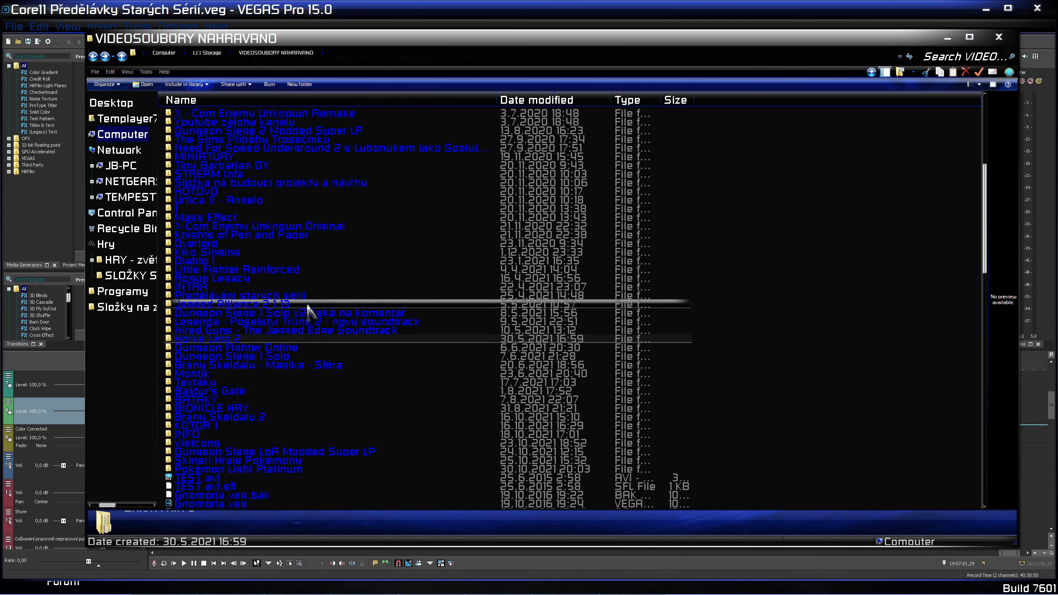
pyautogui.scroll(2, 307, 308)
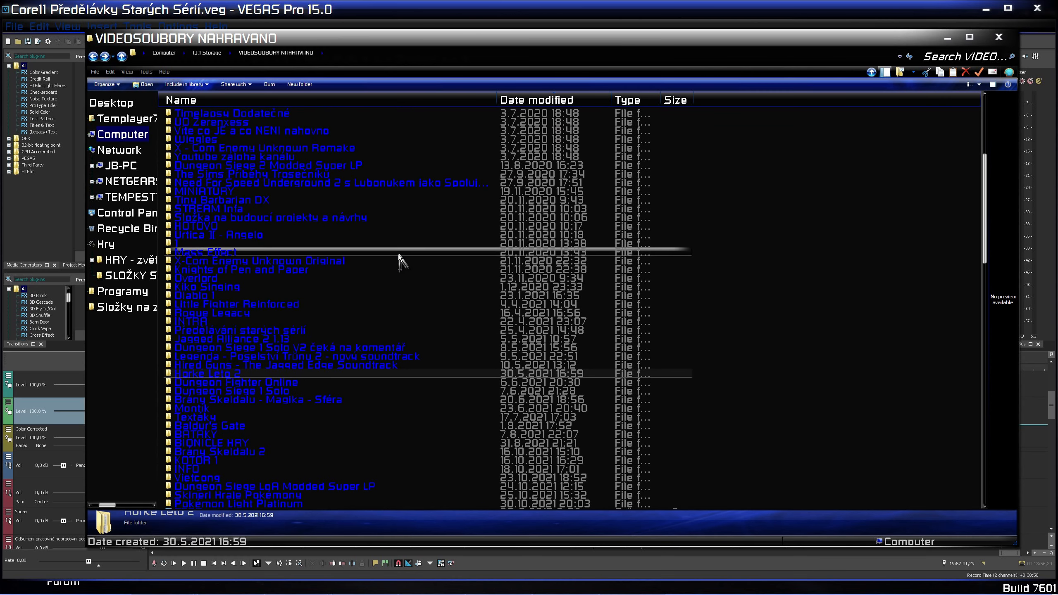
pyautogui.scroll(-3, 362, 175)
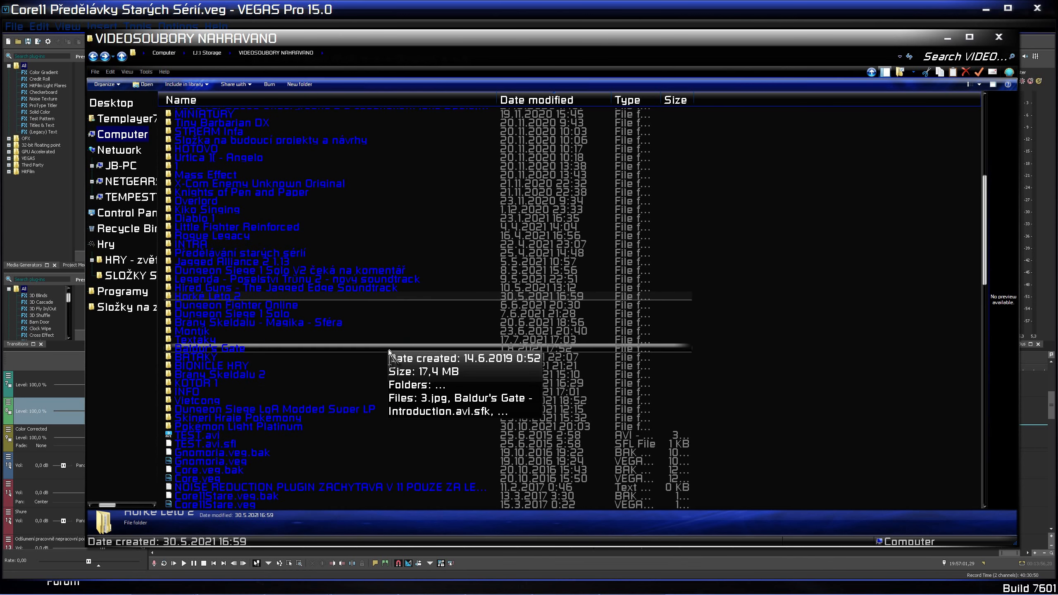
pyautogui.click(370, 409)
pyautogui.doubleClick(370, 409)
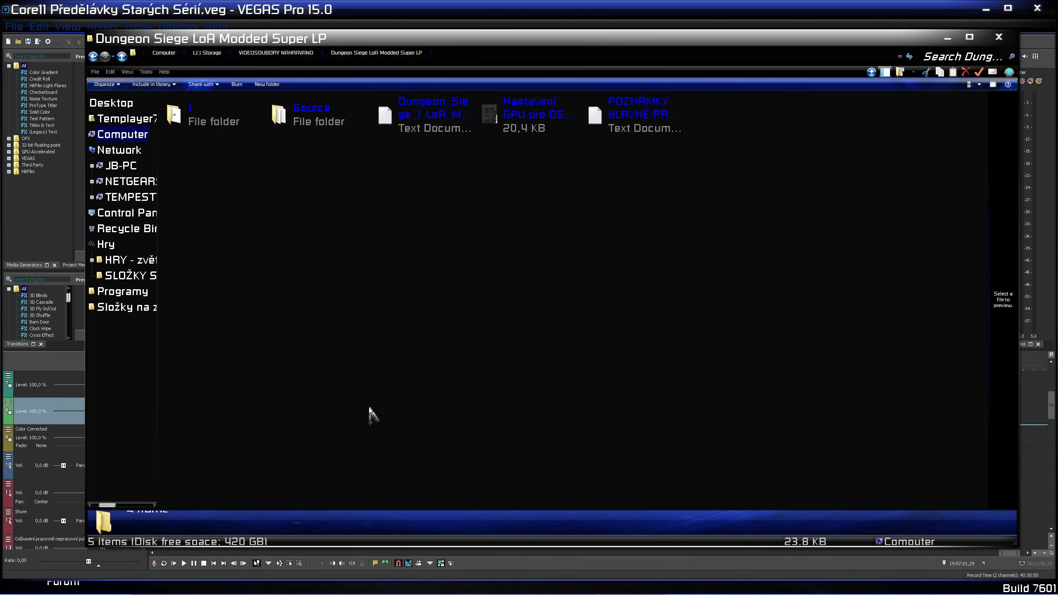
pyautogui.doubleClick(307, 111)
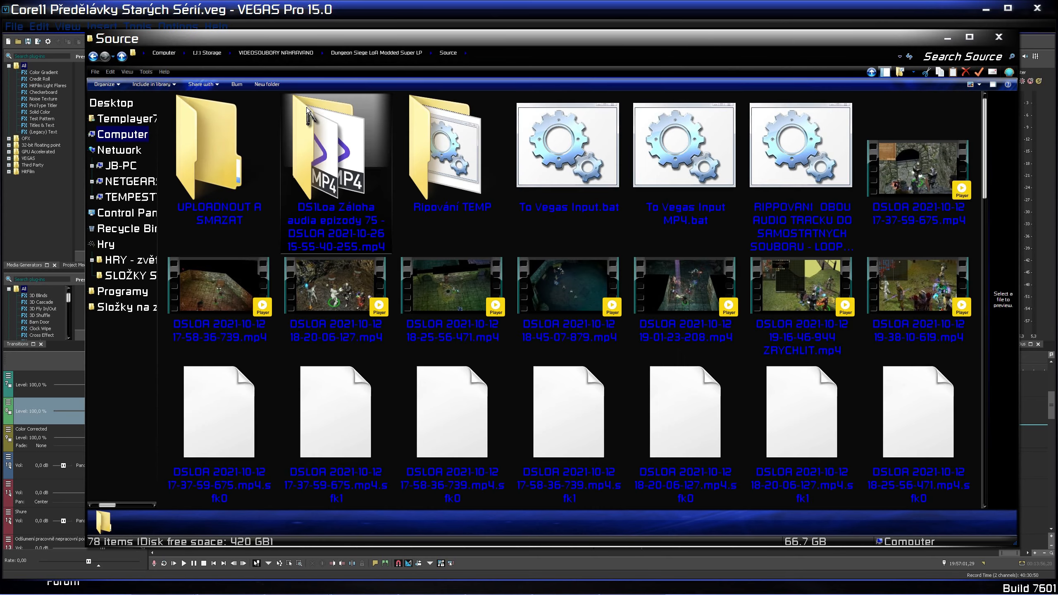
# Select all DSLOA 2021-10-26 MP4 recordings in the Source folder and move the window aside to expose the timeline.
pyautogui.scroll(-15, 587, 383)
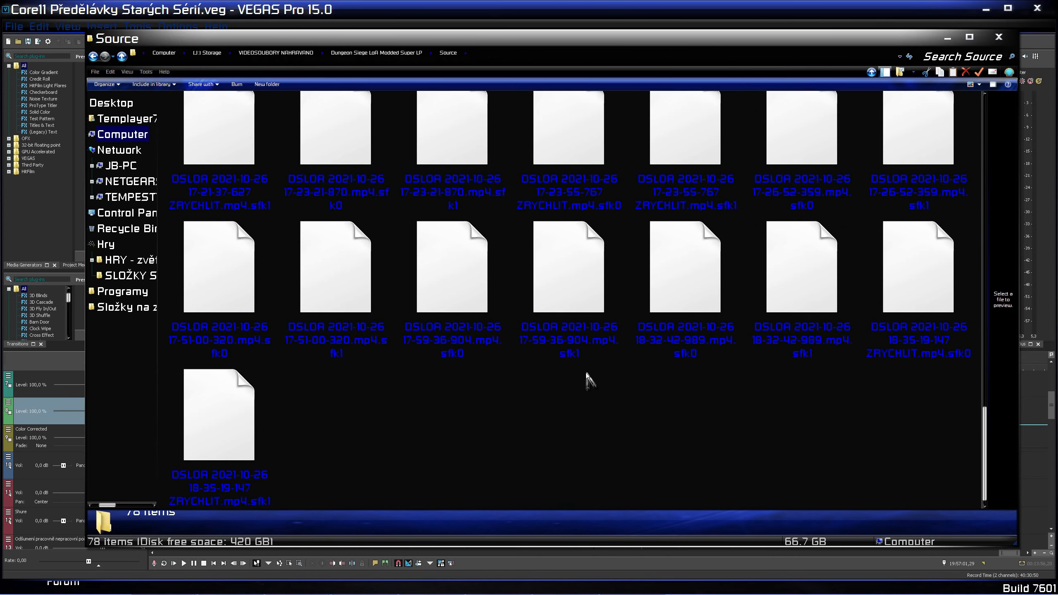
pyautogui.scroll(5, 585, 375)
pyautogui.scroll(5, 587, 380)
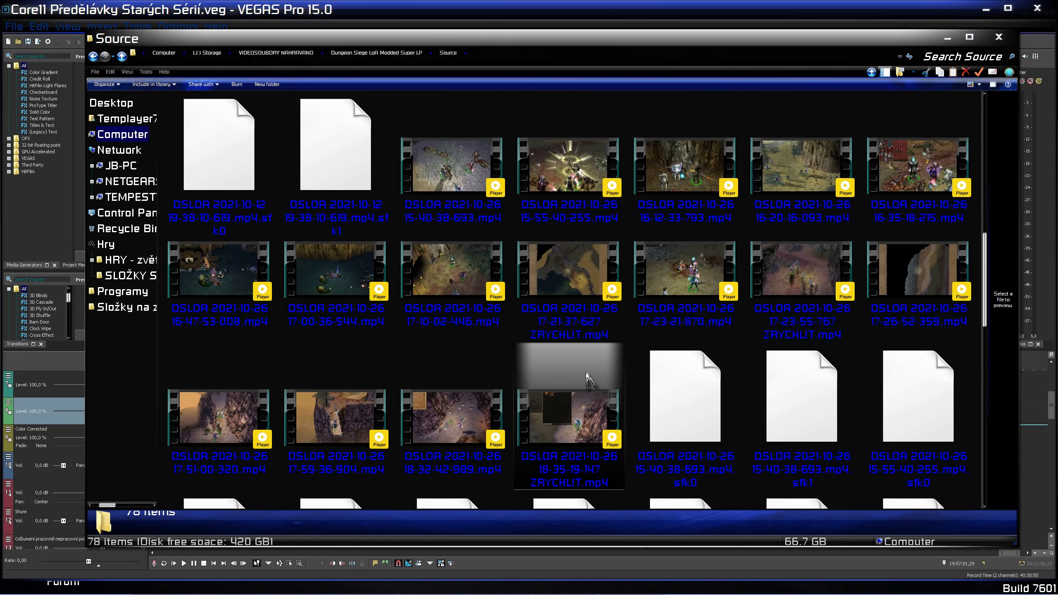
pyautogui.click(681, 411)
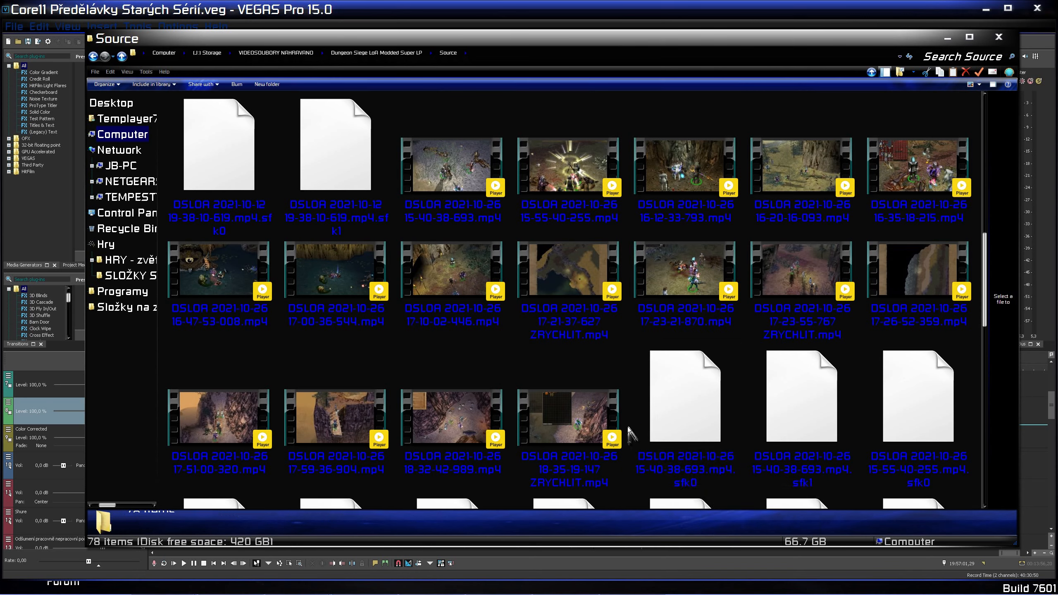
pyautogui.moveTo(627, 426); pyautogui.dragTo(224, 405)
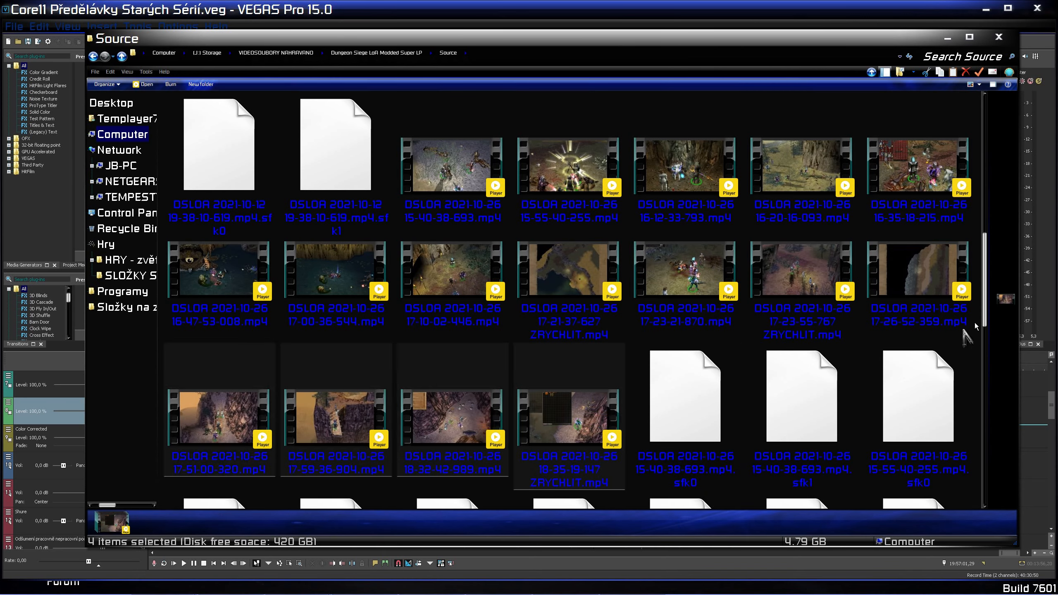
pyautogui.moveTo(977, 288); pyautogui.dragTo(239, 279)
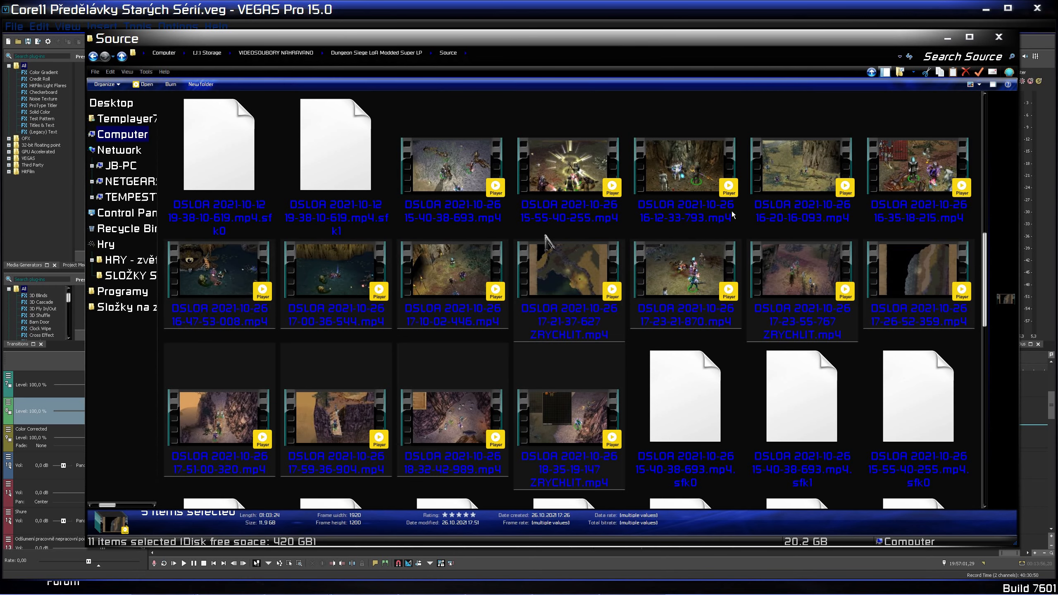
pyautogui.moveTo(977, 175); pyautogui.dragTo(445, 180)
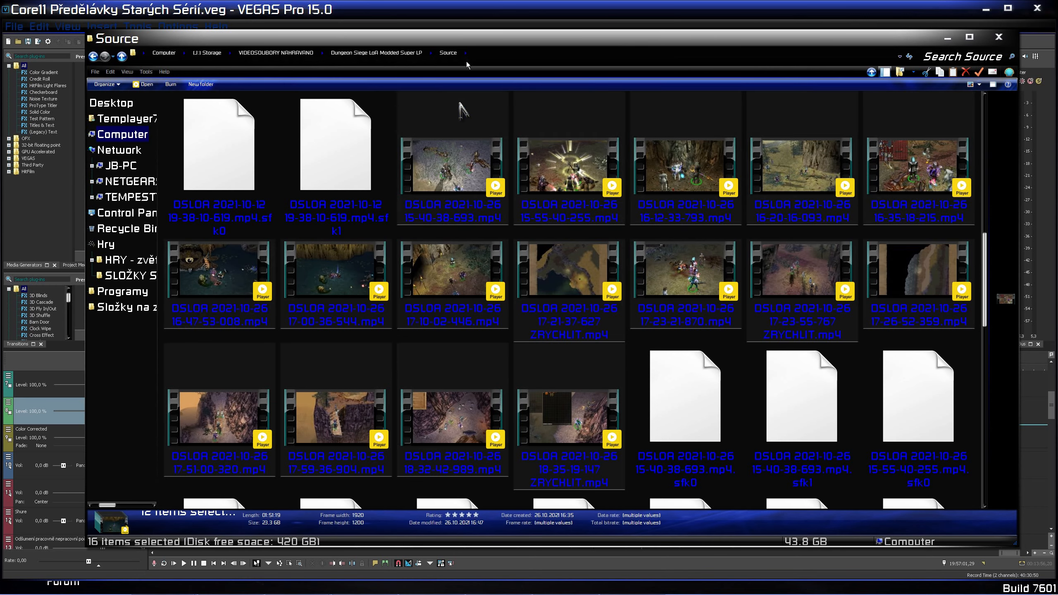
pyautogui.moveTo(364, 42); pyautogui.dragTo(1023, 43)
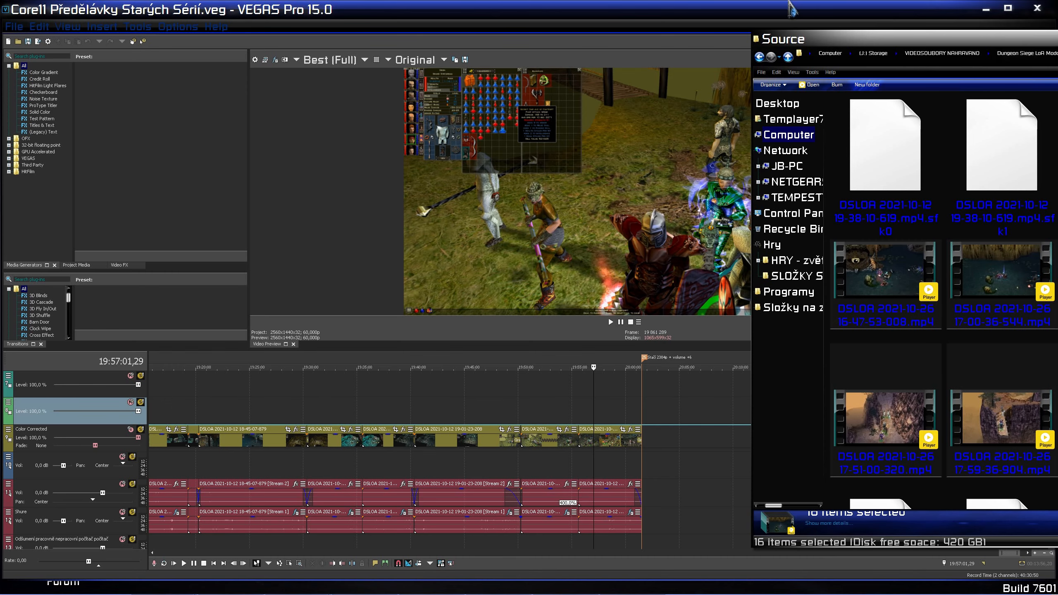
# Switch to VEGAS Pro, delete the events in the range 20:34:23,45 to 21:06:00,00 and remove the region around them.
pyautogui.click(763, 7)
pyautogui.click(870, 440)
pyautogui.scroll(-3, 870, 441)
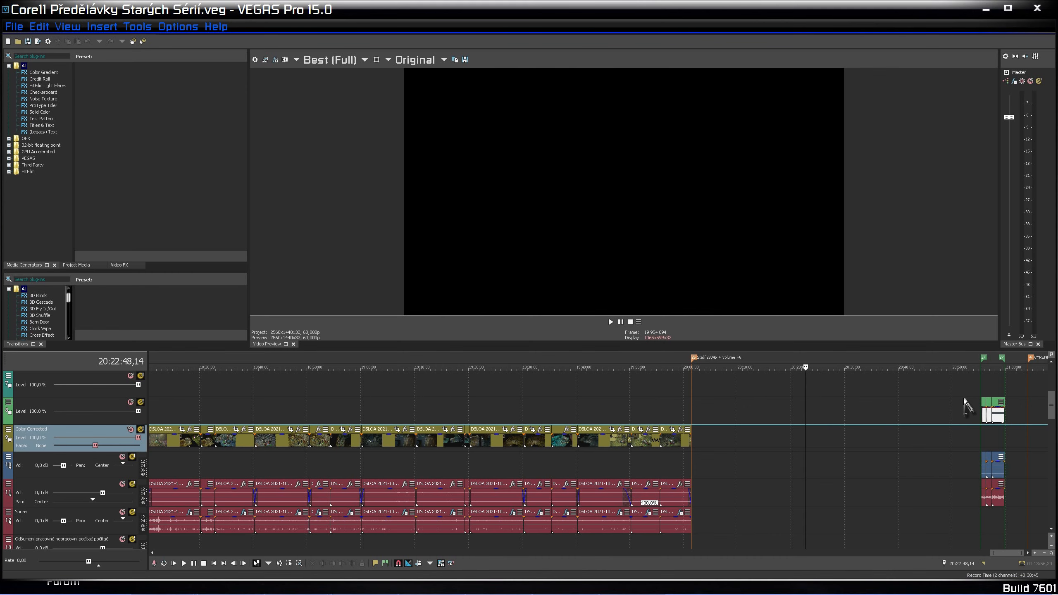
pyautogui.moveTo(868, 405); pyautogui.dragTo(1037, 389)
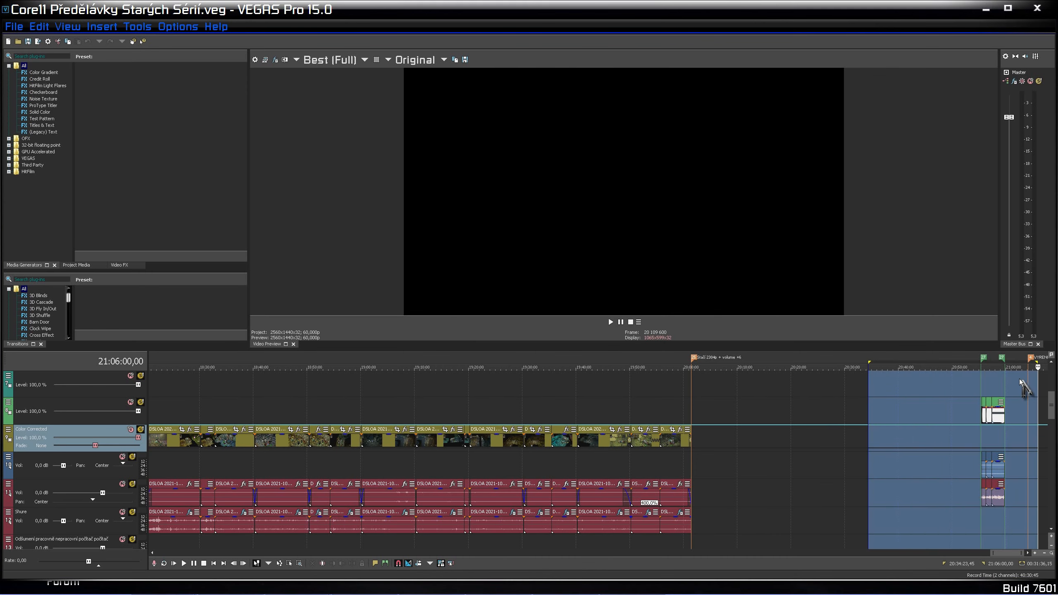
pyautogui.scroll(1, 1018, 382)
pyautogui.scroll(-2, 1019, 385)
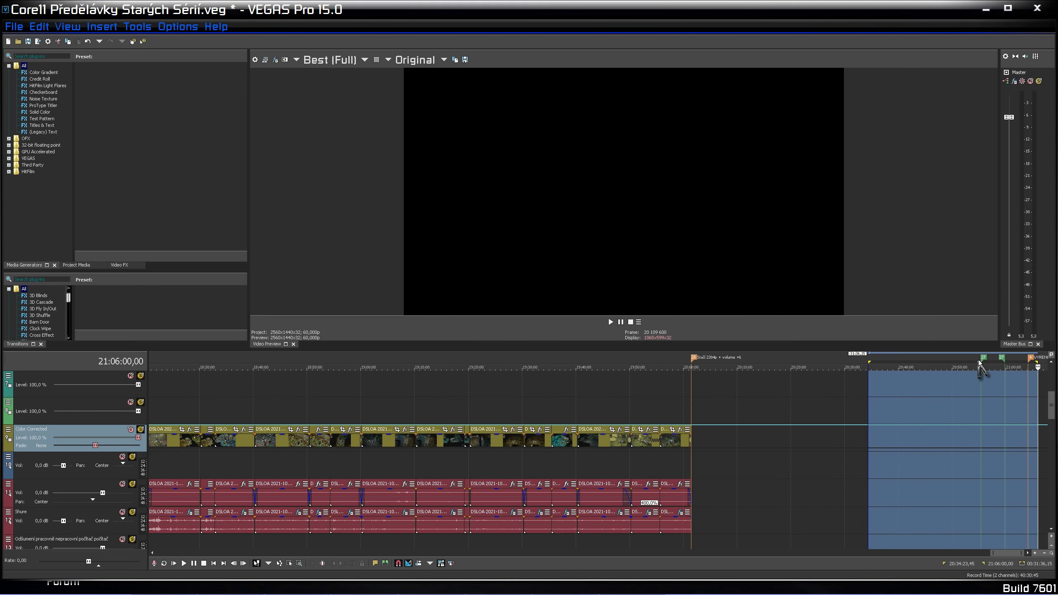
pyautogui.rightClick(982, 358)
pyautogui.click(976, 428)
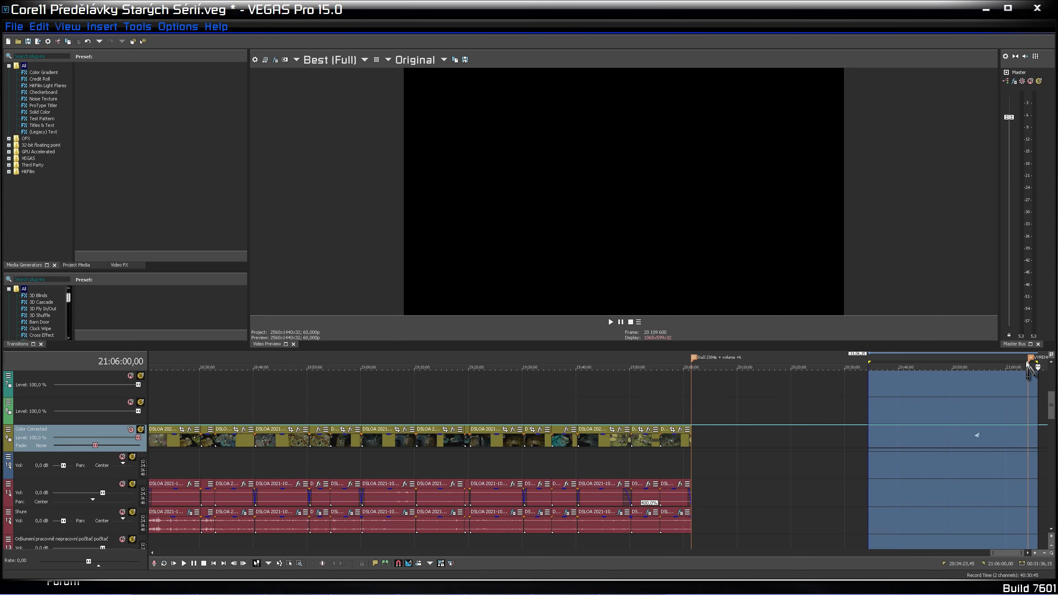
# Move the VYRENDEROVANO marker back to about 20:08:14, shortly after the last DSLOA event.
pyautogui.moveTo(1029, 357); pyautogui.dragTo(728, 357)
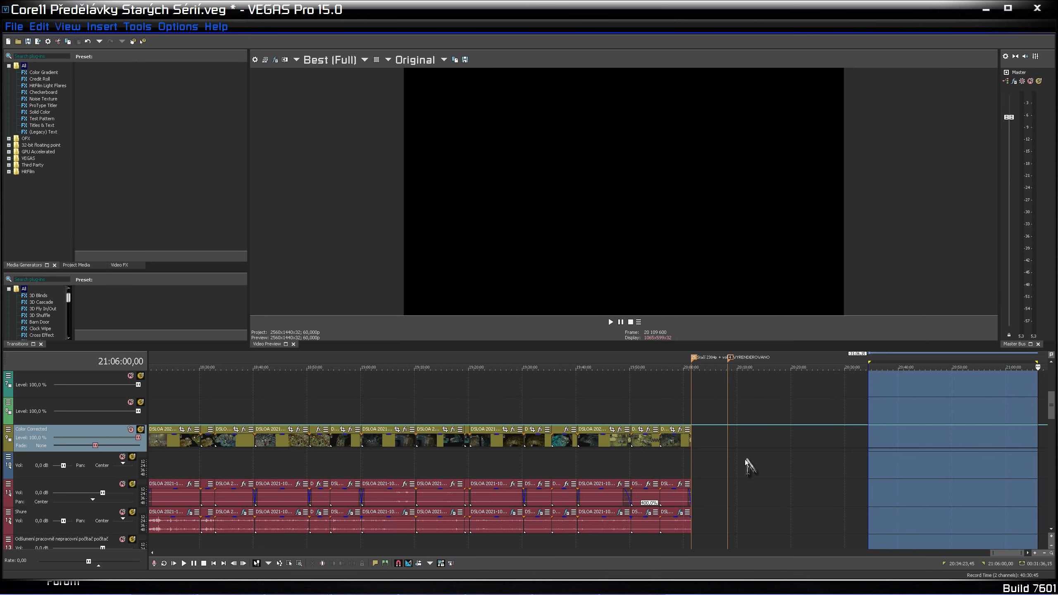
pyautogui.click(727, 447)
pyautogui.scroll(1, 778, 490)
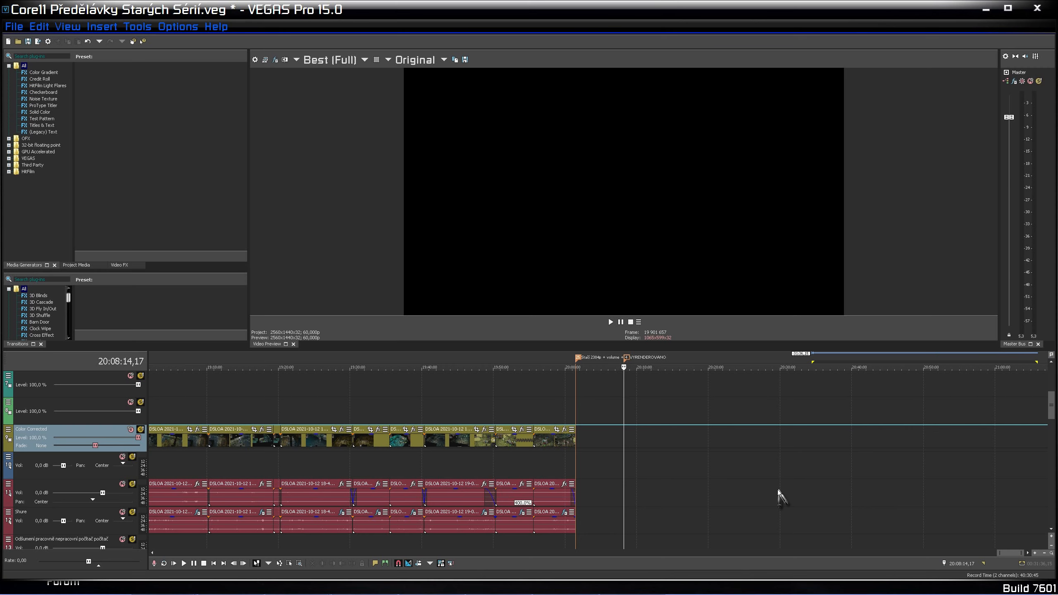
# Add the selected DSLOA 2021-10-26 recordings from the Source folder to the Color Corrected track, just before the VYRENDEROVANO marker.
pyautogui.hotkey('alt', 'Tab')
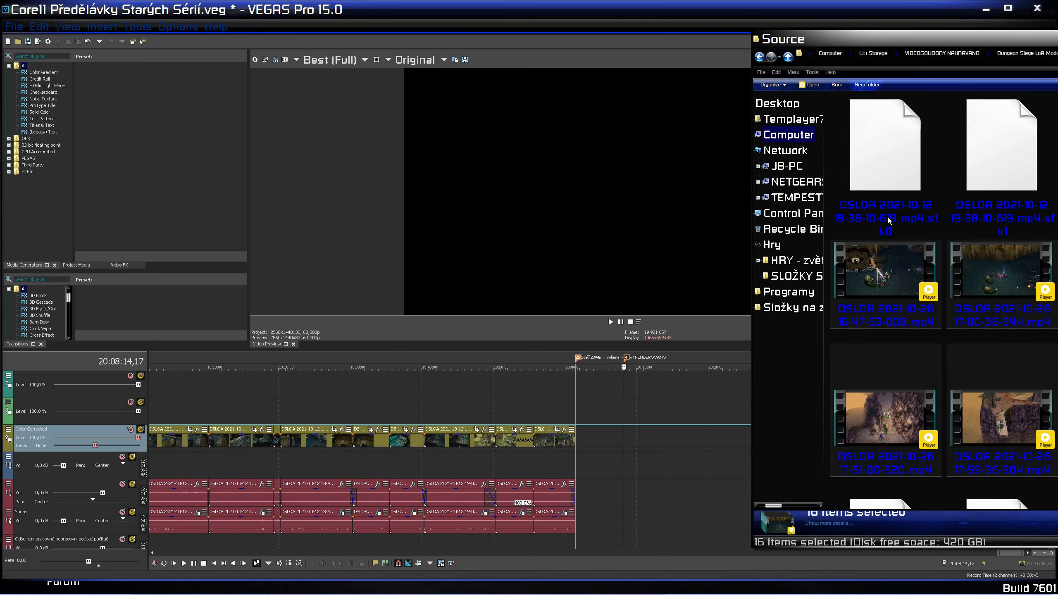
pyautogui.moveTo(890, 41); pyautogui.dragTo(286, 89)
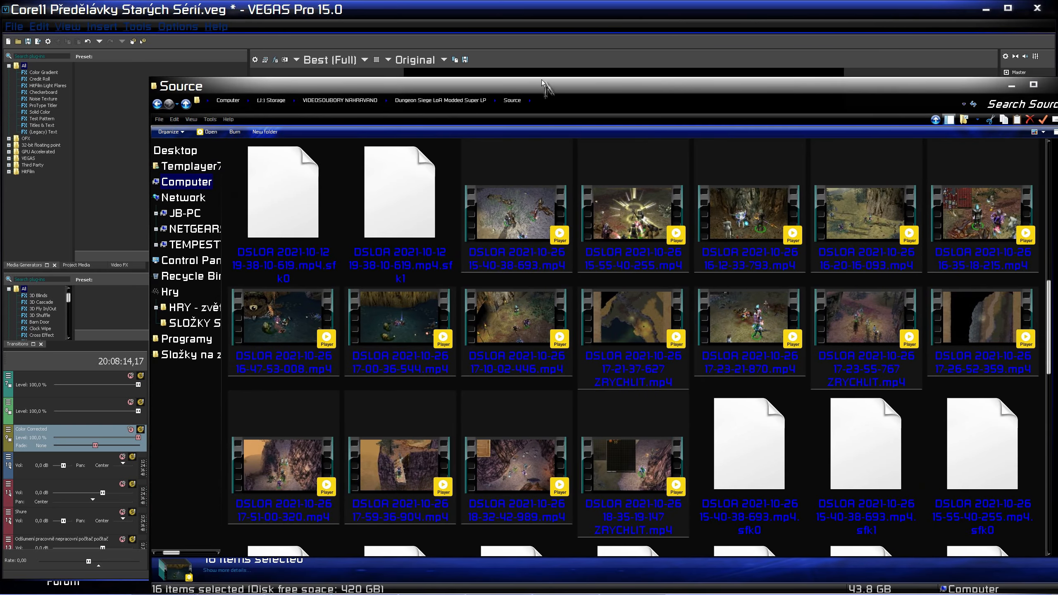
pyautogui.moveTo(542, 84); pyautogui.dragTo(1056, 101)
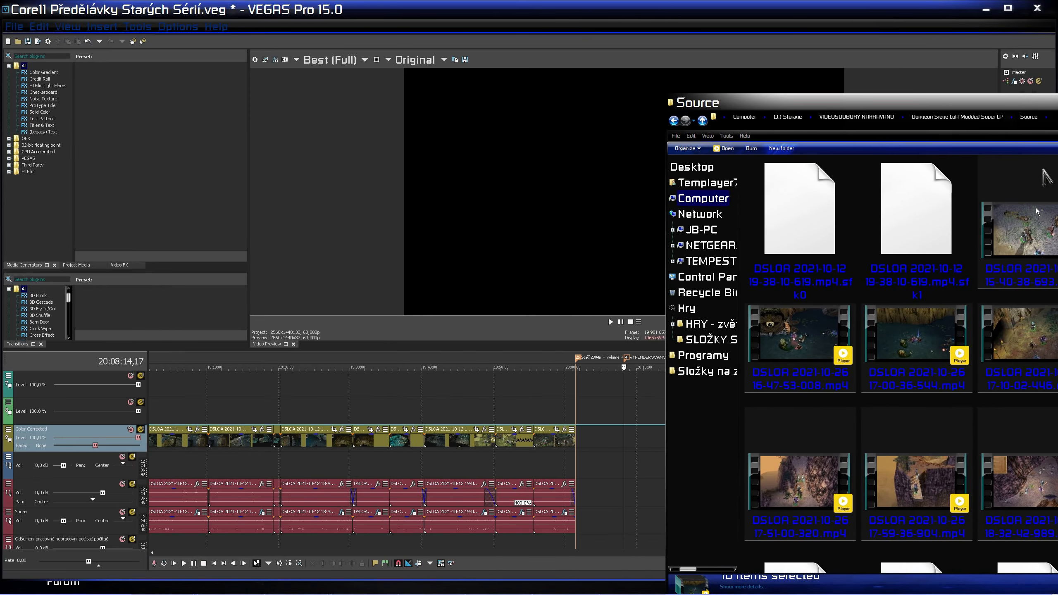
pyautogui.moveTo(1029, 243); pyautogui.dragTo(635, 432)
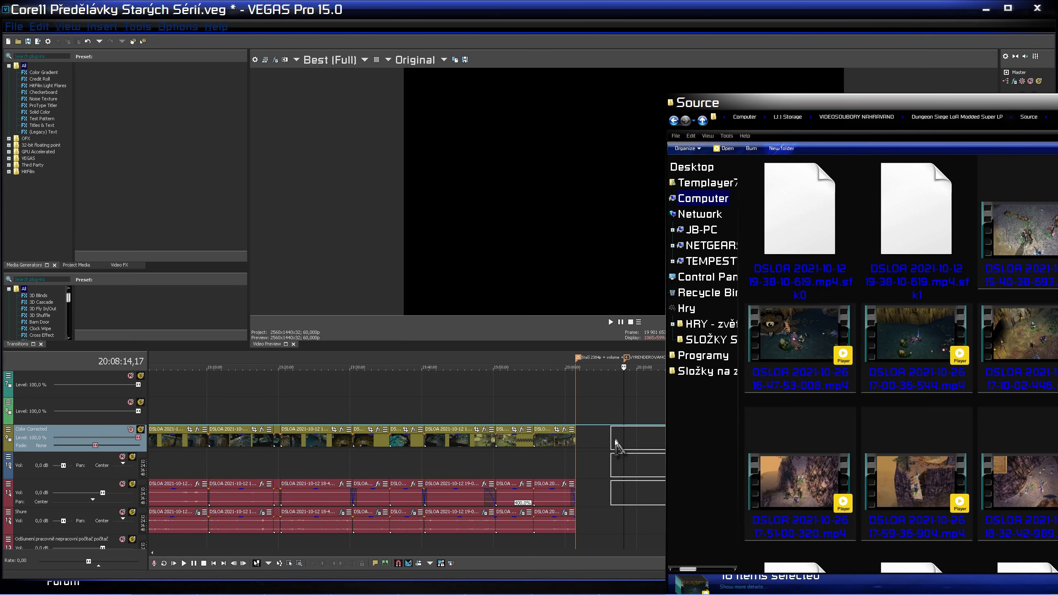
pyautogui.moveTo(615, 441); pyautogui.dragTo(616, 441)
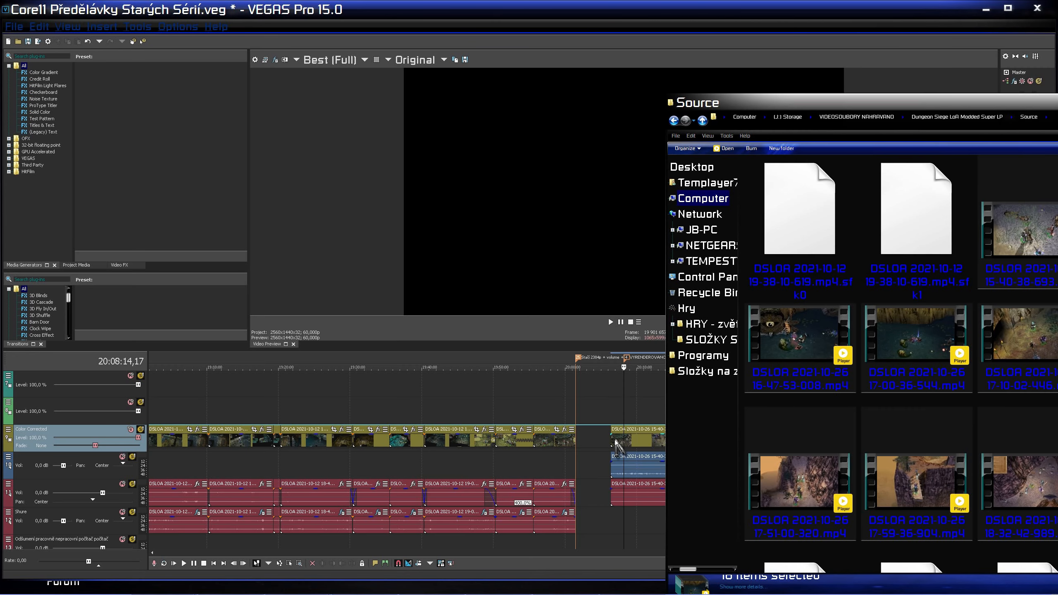
# Place the playhead at 20:07:31,15 and inspect the newly added video events with their two audio streams.
pyautogui.click(619, 419)
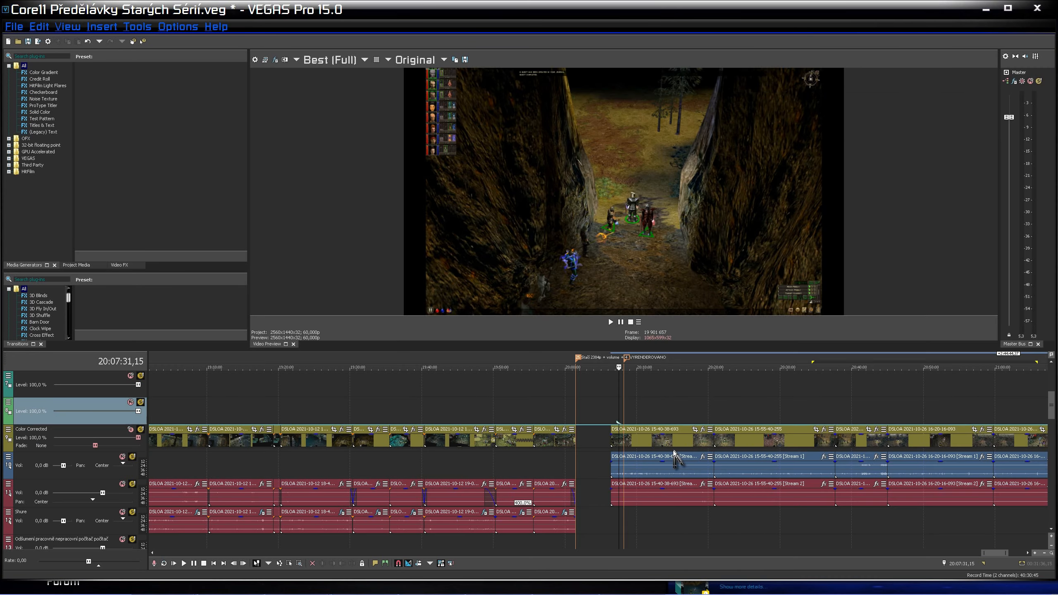
pyautogui.scroll(5, 669, 450)
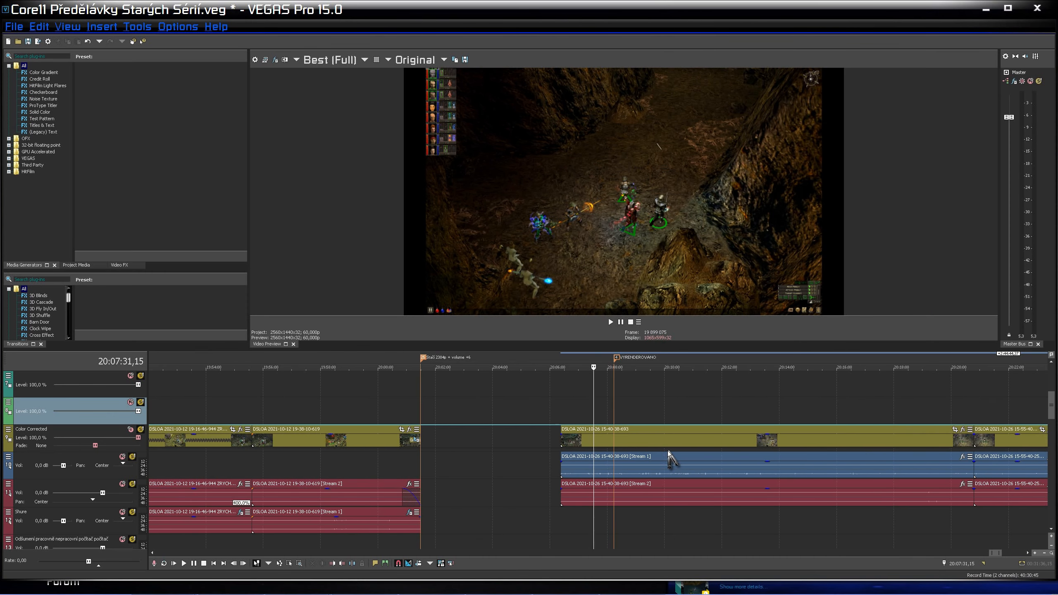
pyautogui.scroll(-3, 667, 450)
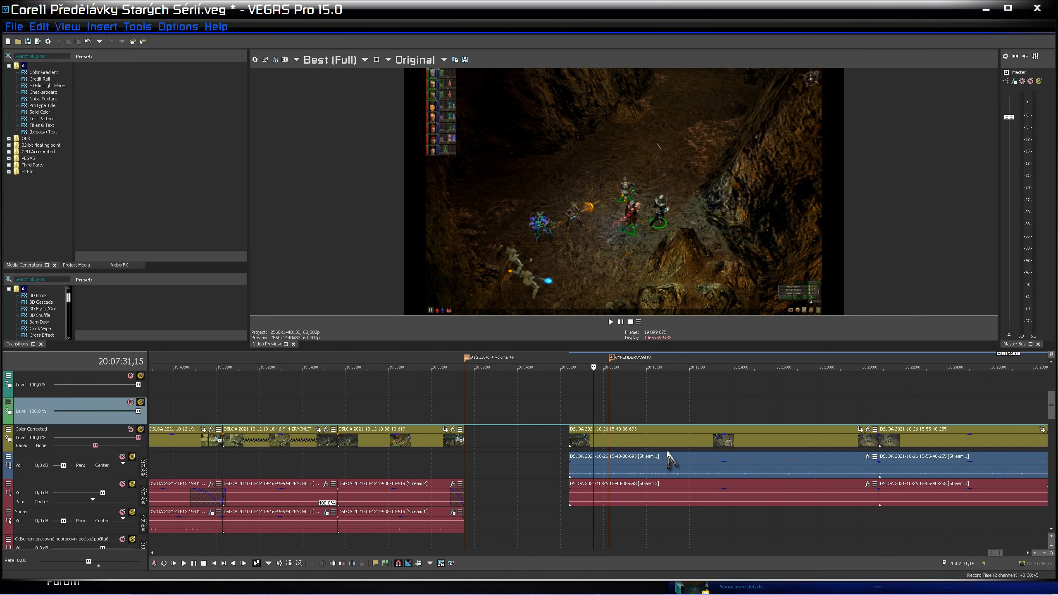
pyautogui.scroll(2, 667, 453)
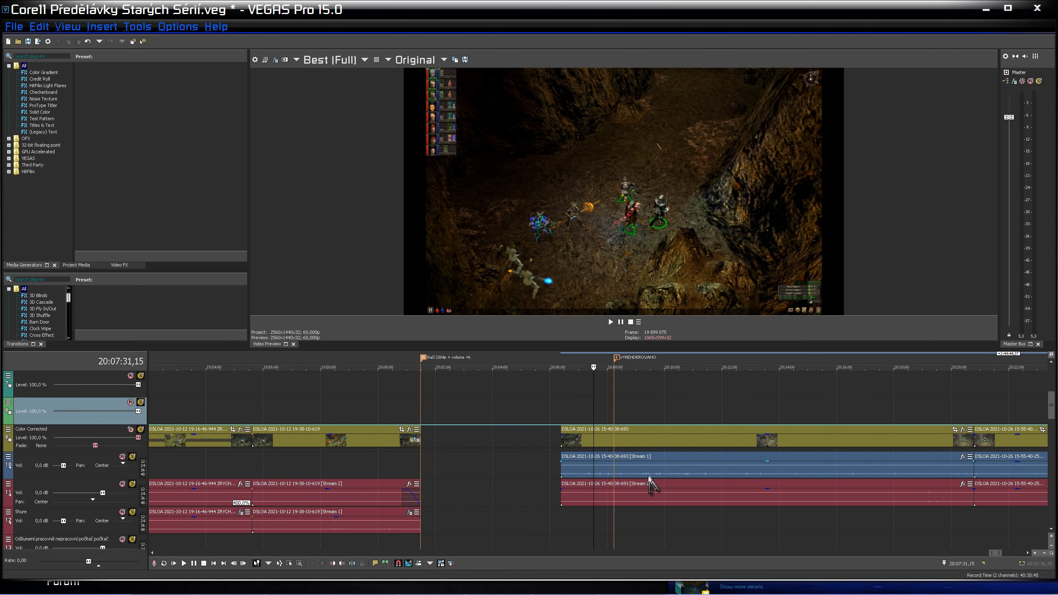
pyautogui.hotkey('alt', 'Tab')
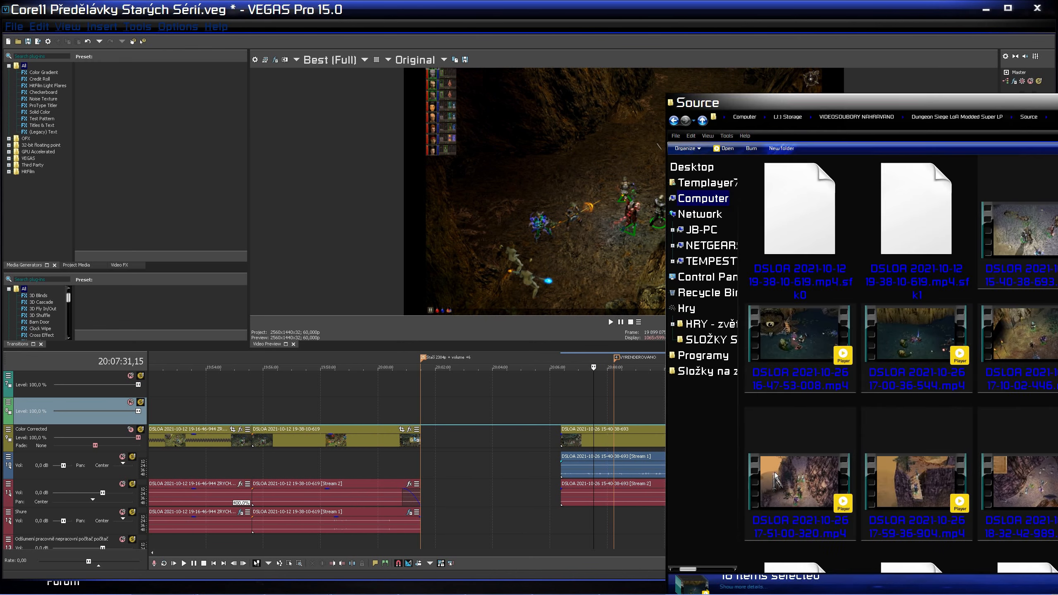
pyautogui.moveTo(918, 114); pyautogui.dragTo(337, 121)
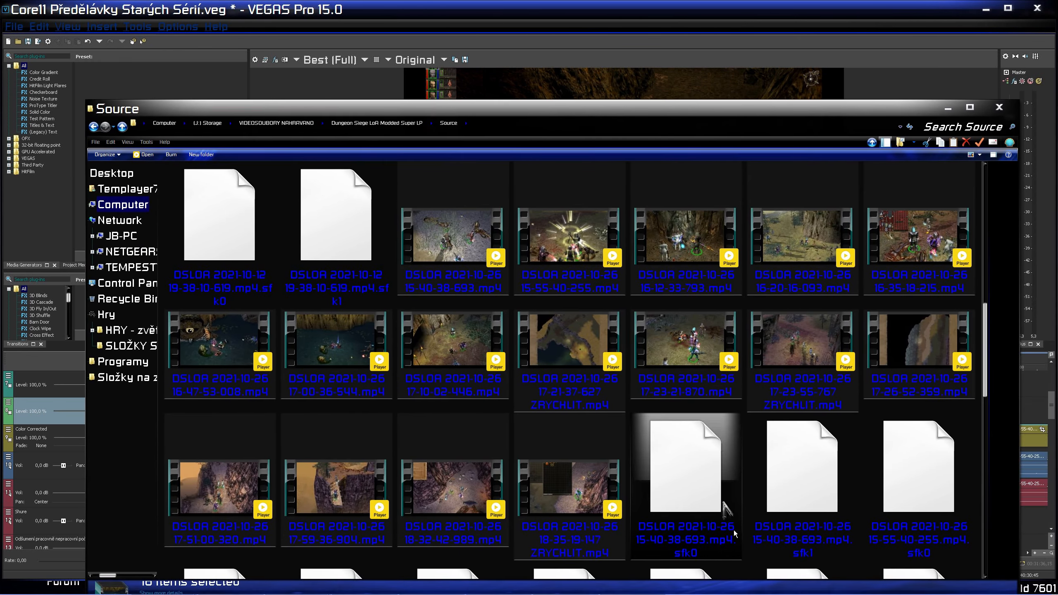
pyautogui.click(819, 556)
pyautogui.click(717, 546)
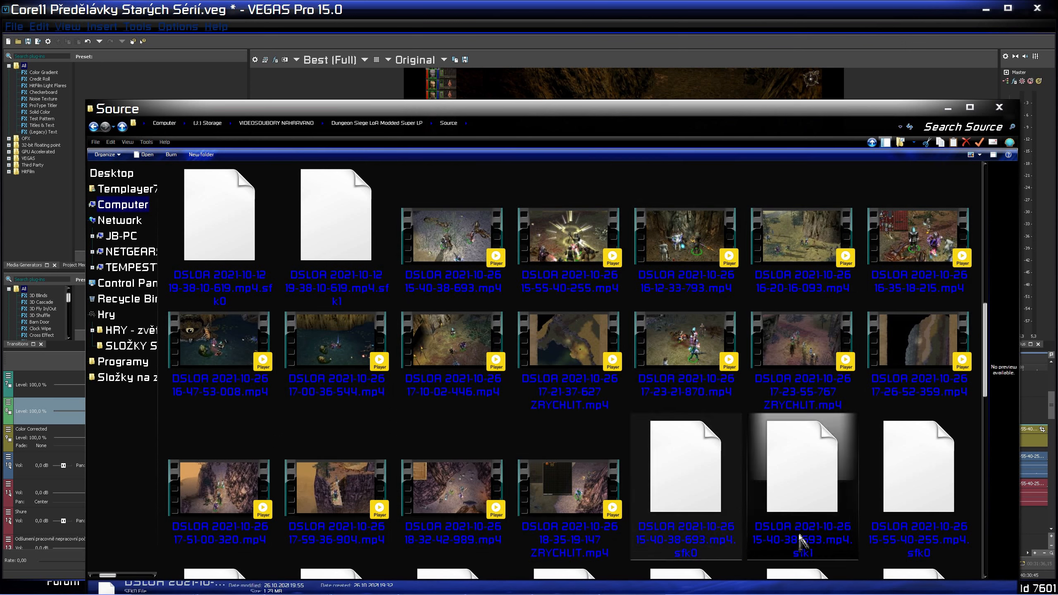
pyautogui.click(455, 256)
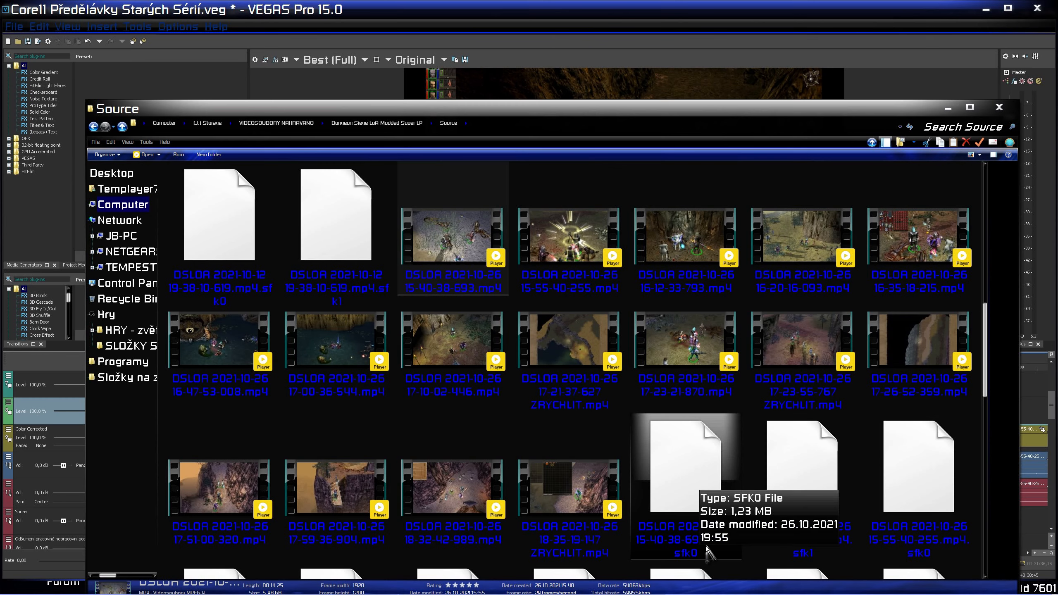
pyautogui.click(794, 522)
pyautogui.click(679, 487)
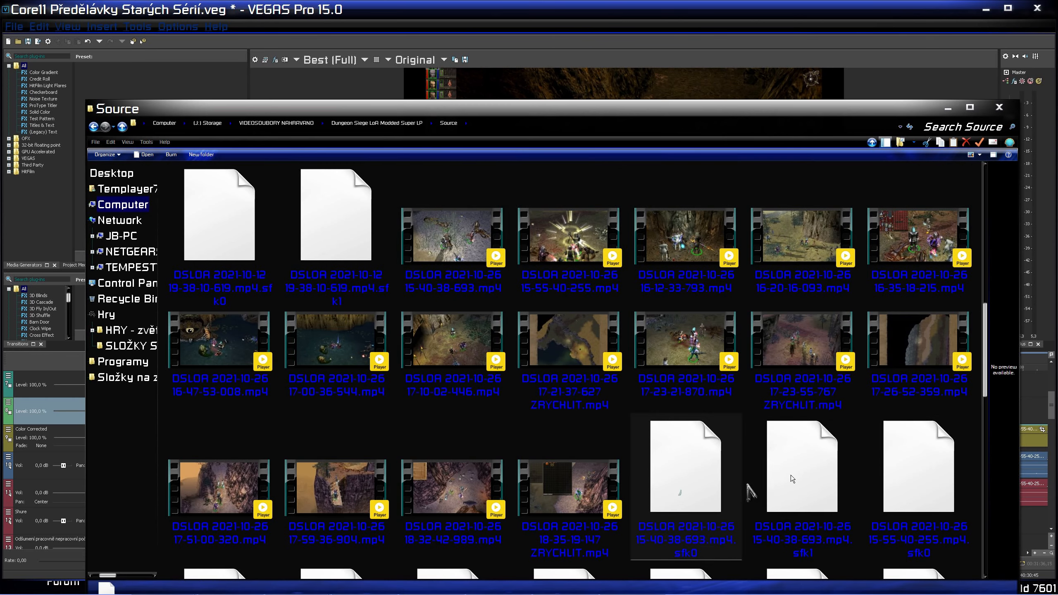
pyautogui.click(795, 483)
pyautogui.click(680, 484)
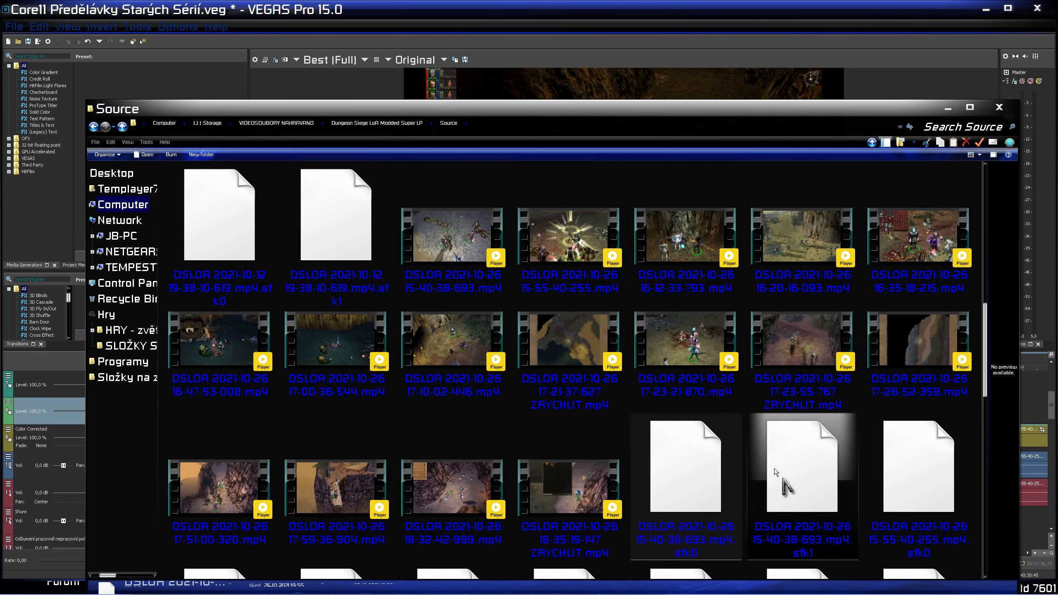
pyautogui.click(554, 12)
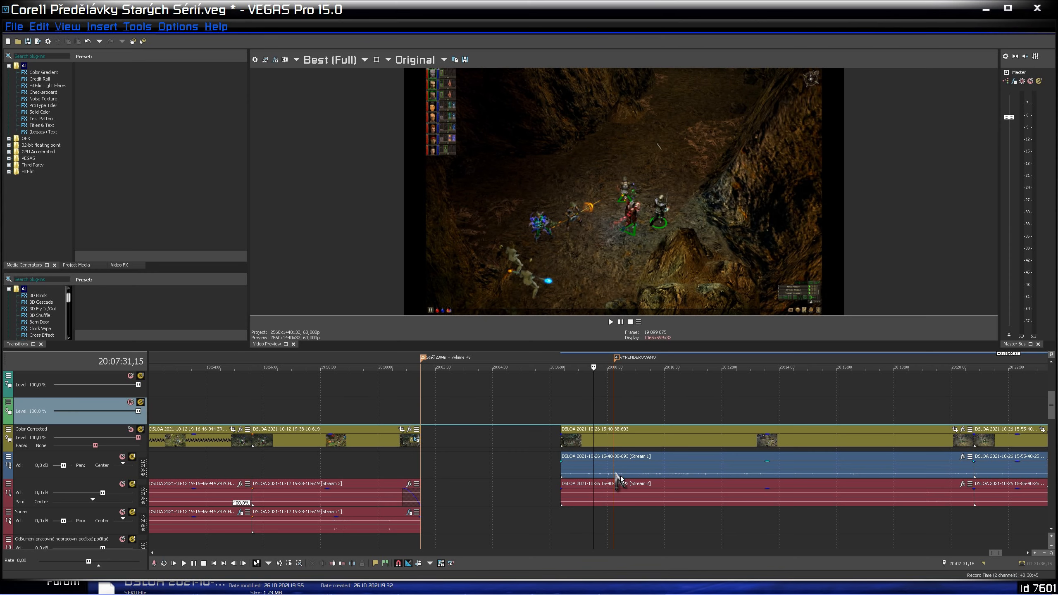
pyautogui.scroll(3, 693, 536)
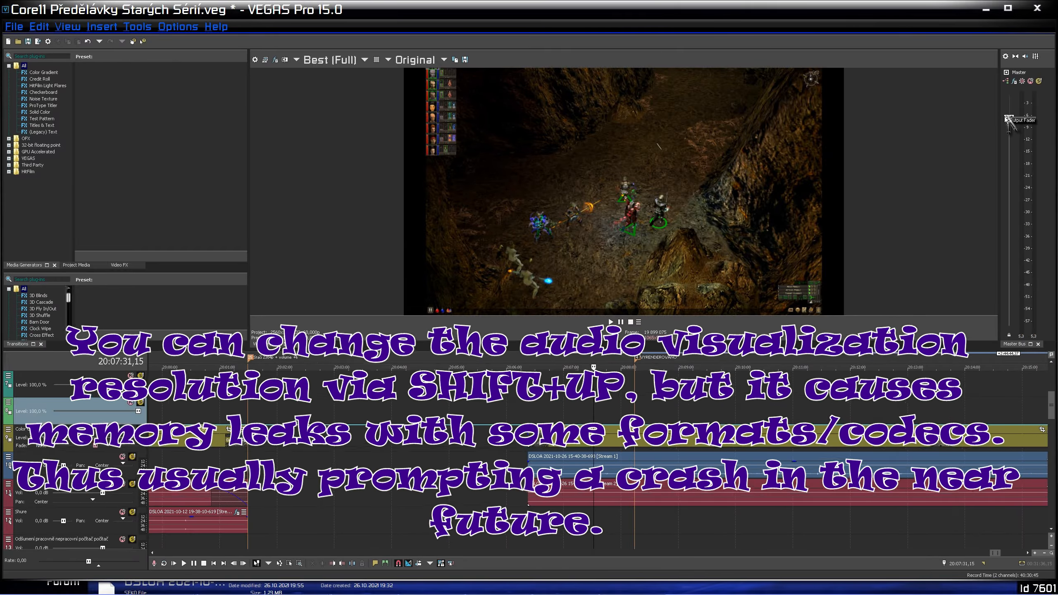
# Check the DSLOA 2021-10-26 files in the Source folder again and return to the newly added events in VEGAS Pro.
pyautogui.scroll(-3, 640, 512)
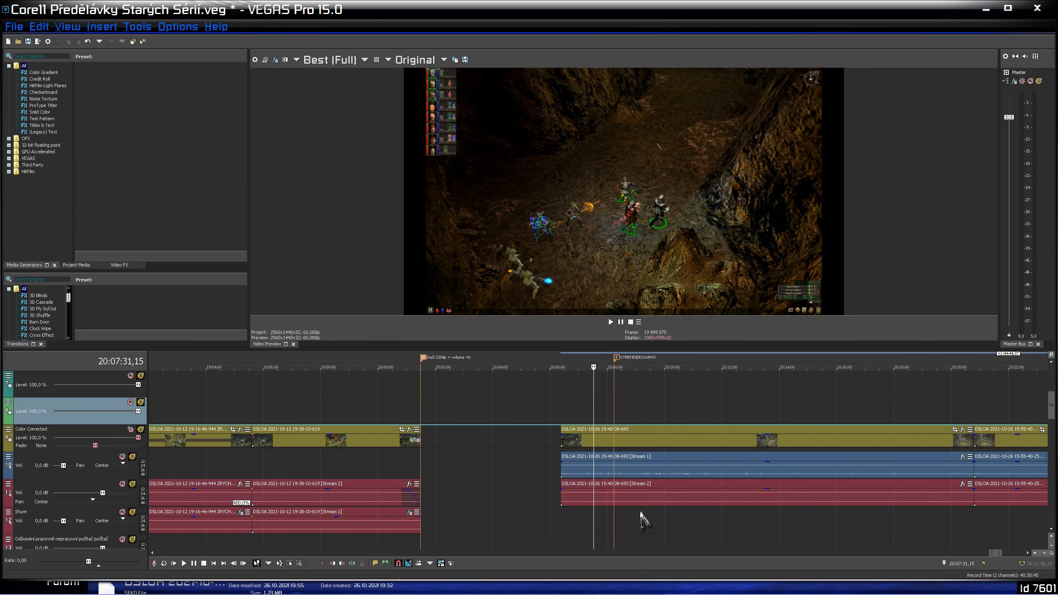
pyautogui.hotkey('alt', 'Tab')
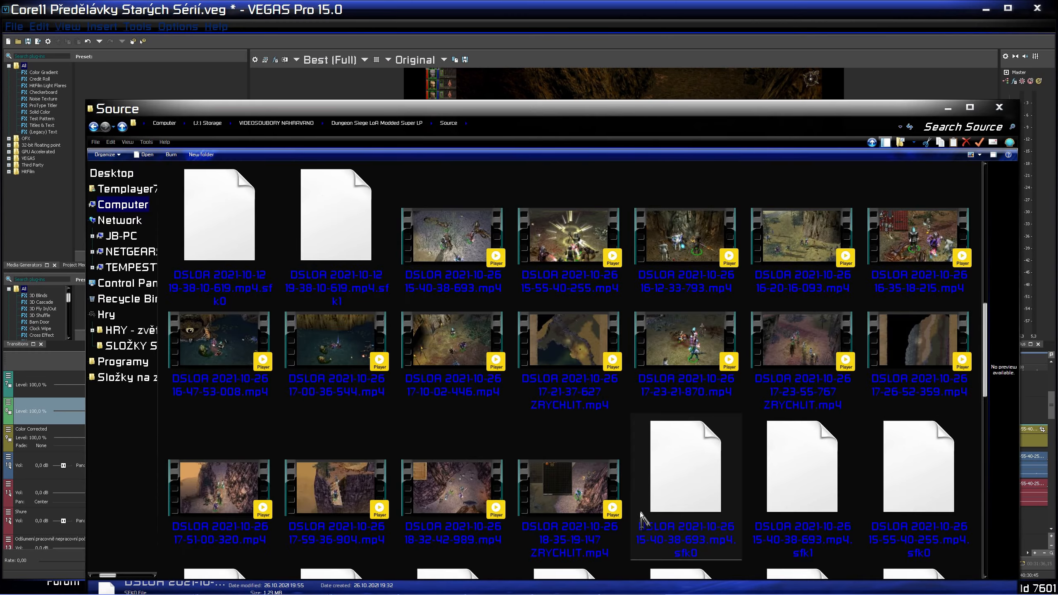
pyautogui.hotkey('alt', 'Tab')
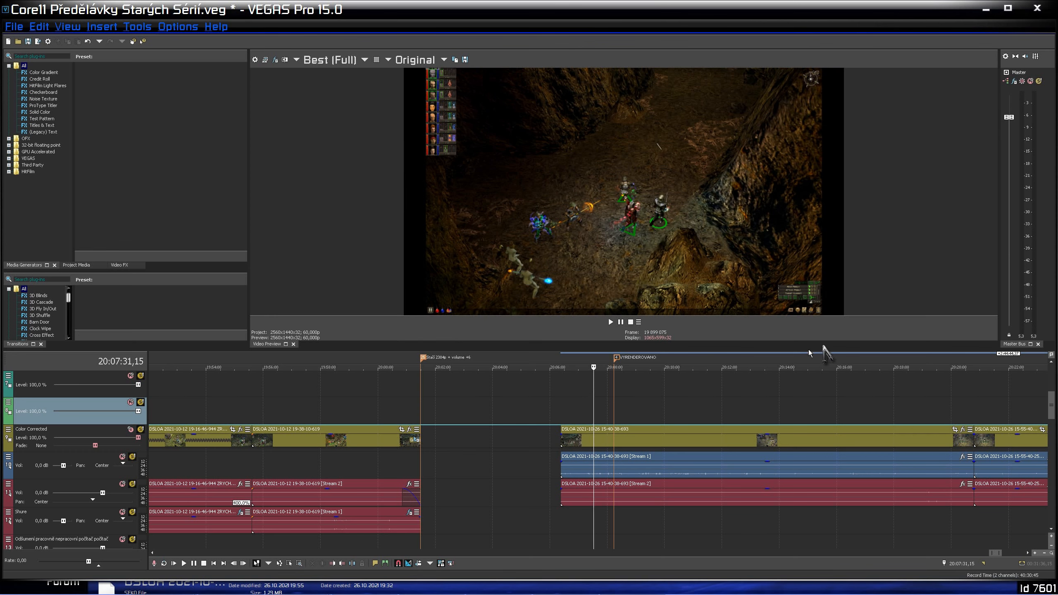
pyautogui.scroll(3, 590, 480)
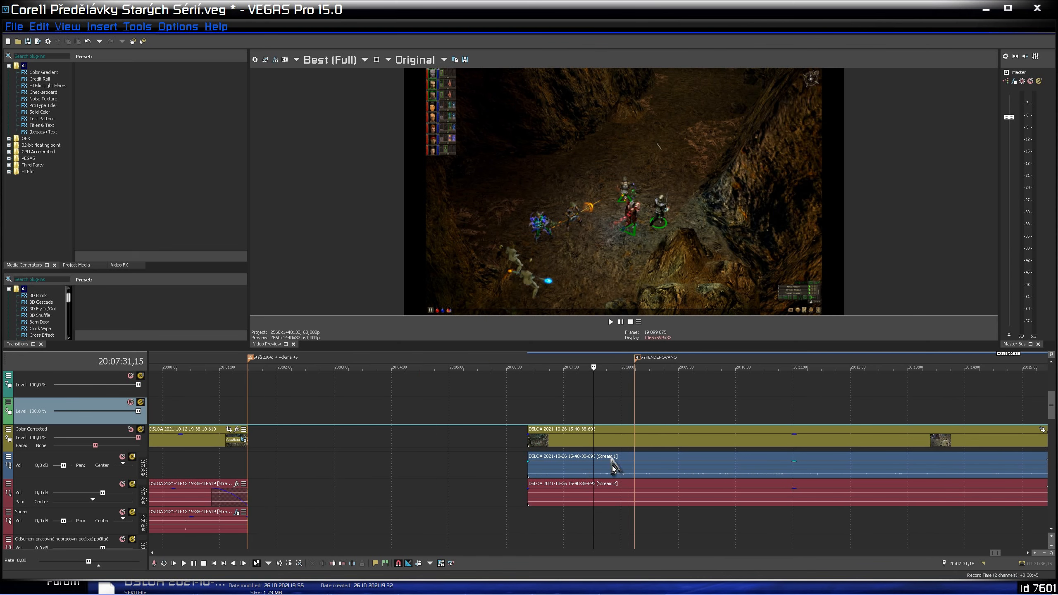
pyautogui.rightClick(599, 442)
pyautogui.moveTo(641, 483)
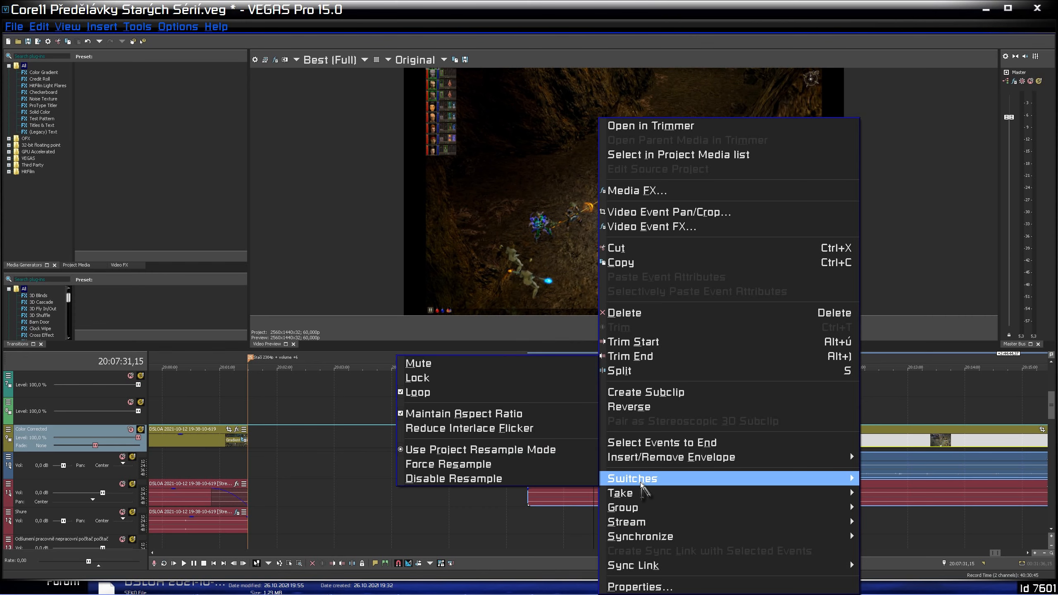
pyautogui.click(464, 413)
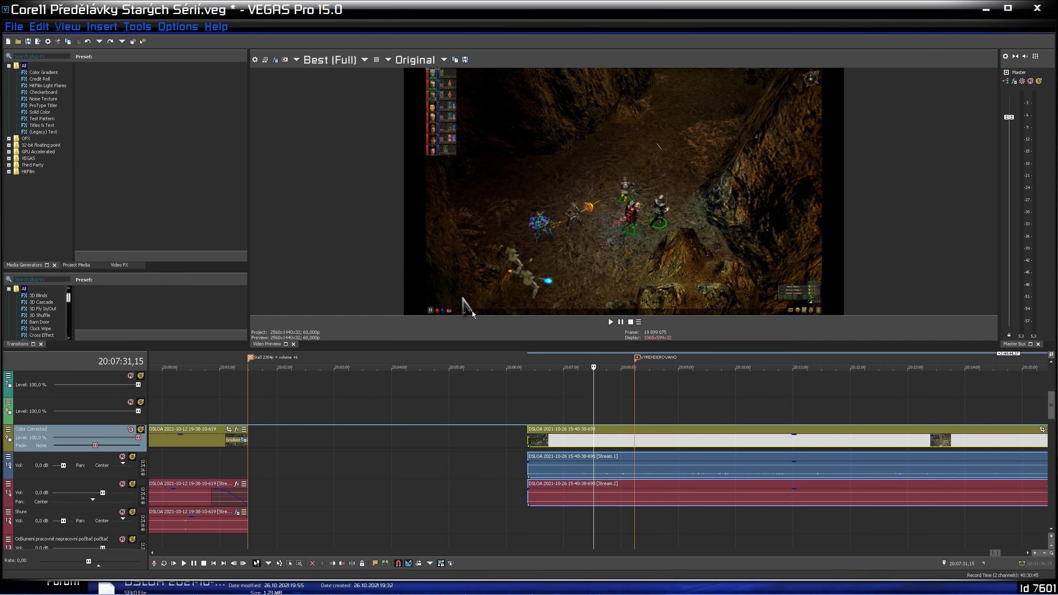
pyautogui.rightClick(604, 443)
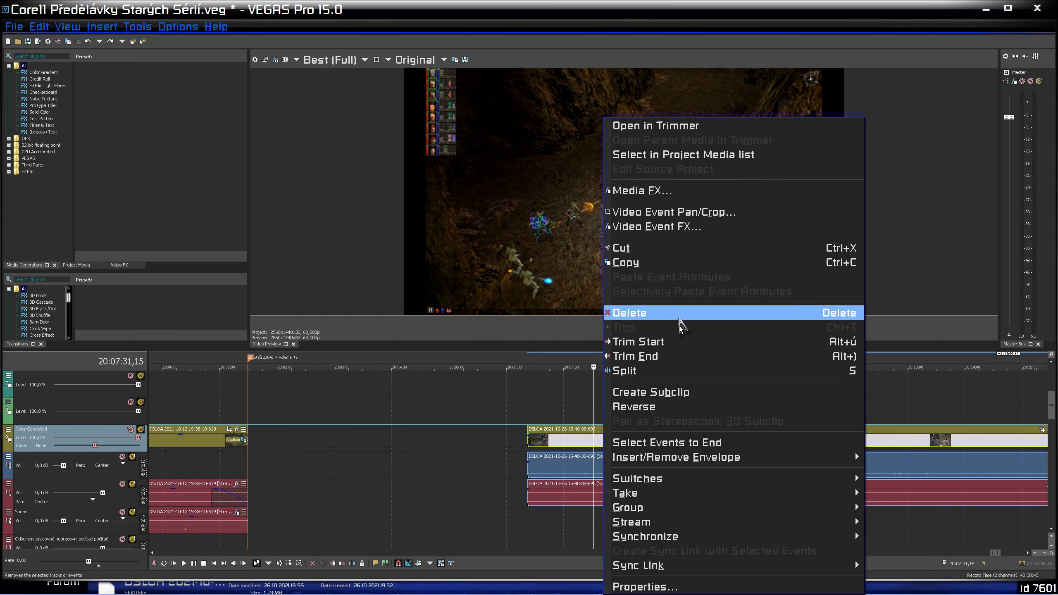
pyautogui.moveTo(662, 570)
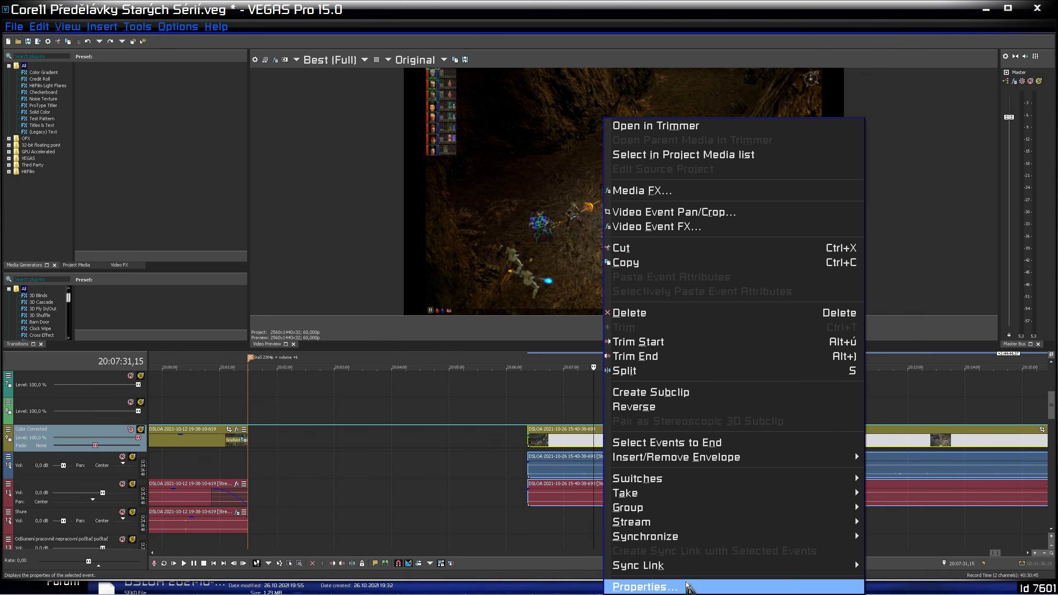
pyautogui.click(645, 587)
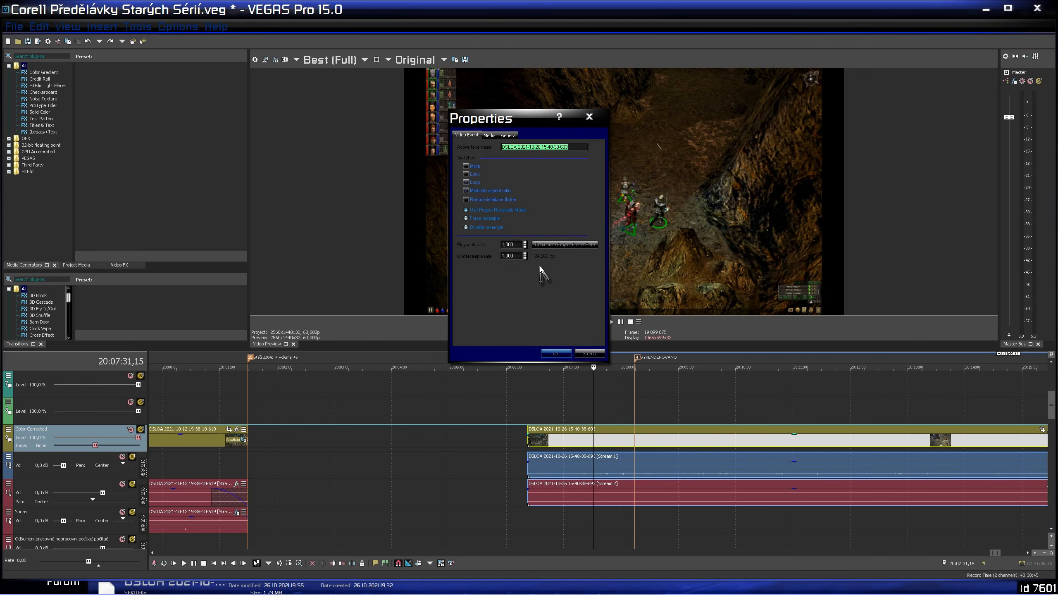
pyautogui.click(496, 133)
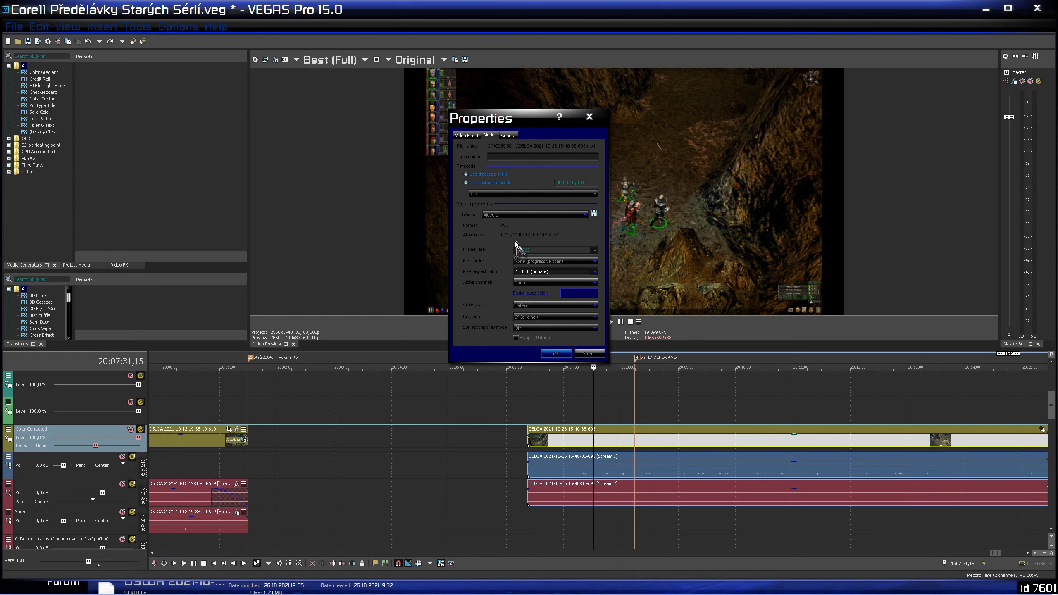
# Switch to the Aspect Ratio Calculator in the browser, checking back on the recording's resolution in the event's media properties.
pyautogui.moveTo(218, 592)
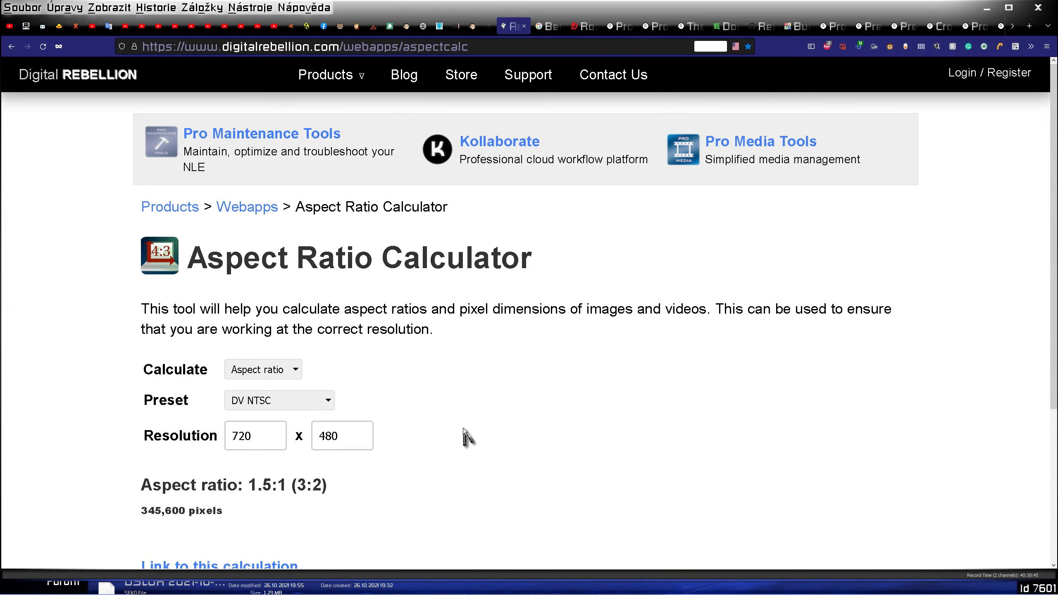
pyautogui.scroll(-1, 567, 362)
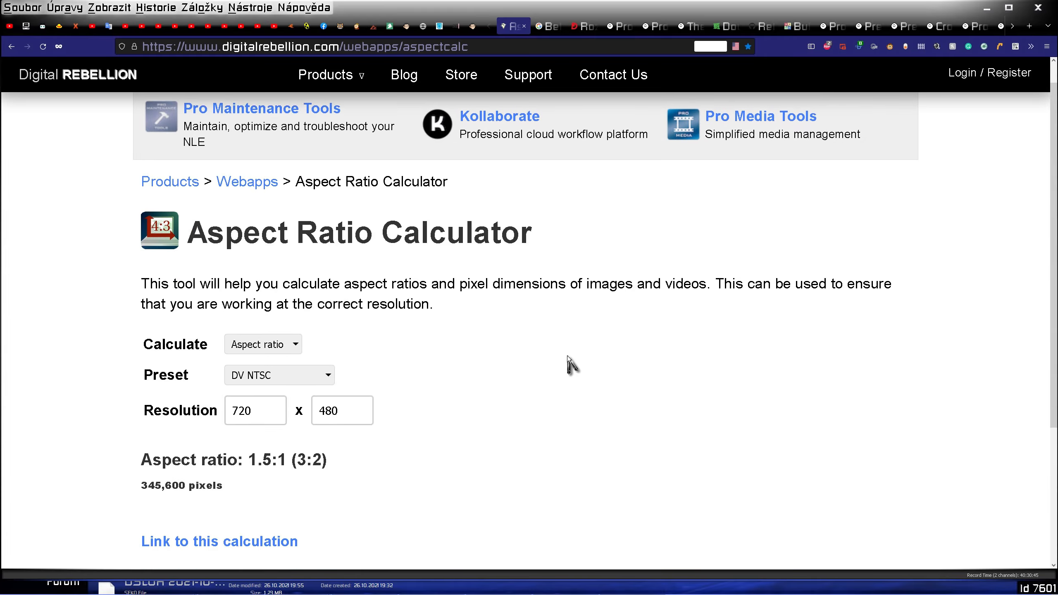
pyautogui.scroll(-1, 571, 365)
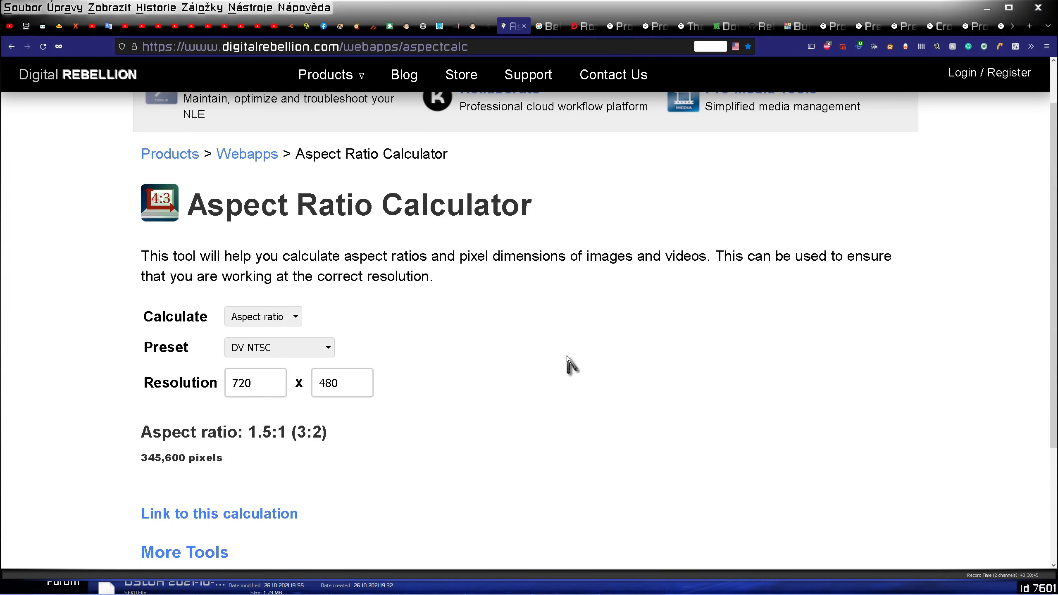
pyautogui.doubleClick(267, 382)
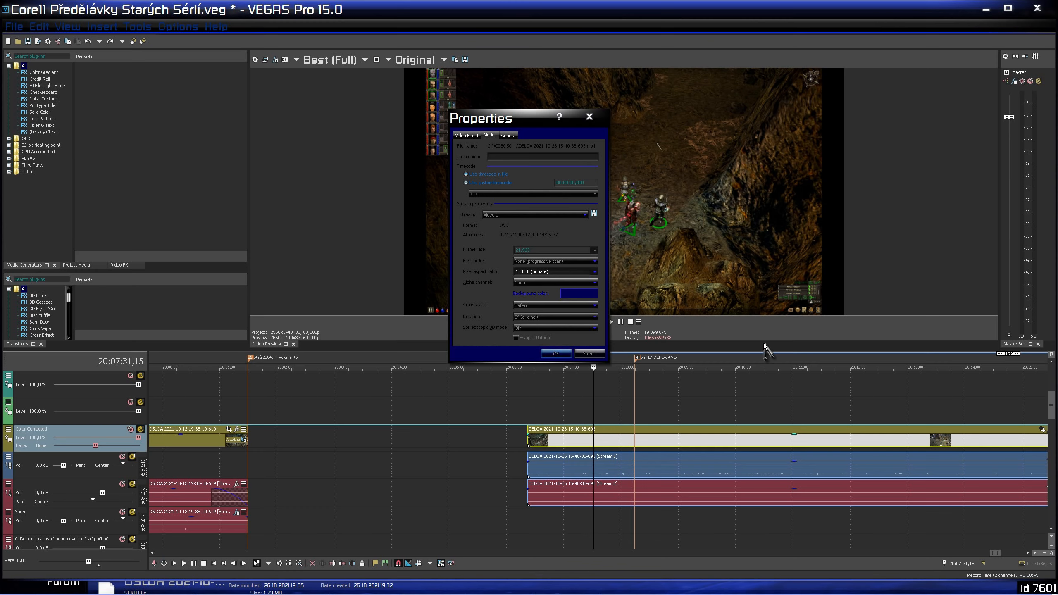
pyautogui.hotkey('alt', 'Tab')
pyautogui.hotkey('alt', 'Tab')
pyautogui.hotkey('alt', 'Tab')
# Calculate the aspect ratio for a resolution of 1920 x 1200.
pyautogui.click(264, 383)
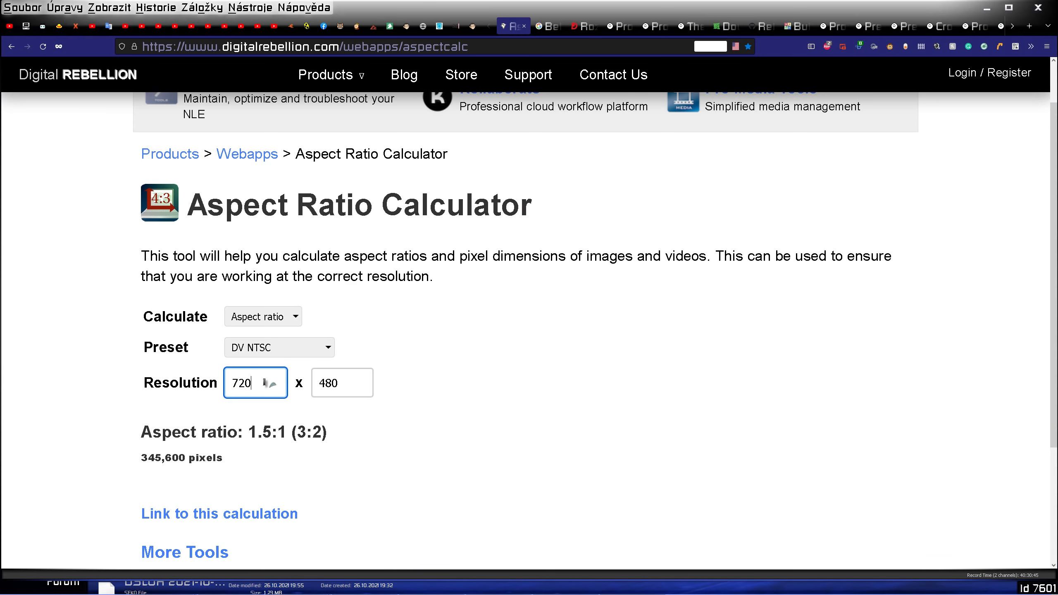
pyautogui.moveTo(264, 383); pyautogui.dragTo(185, 377)
pyautogui.write('1920')
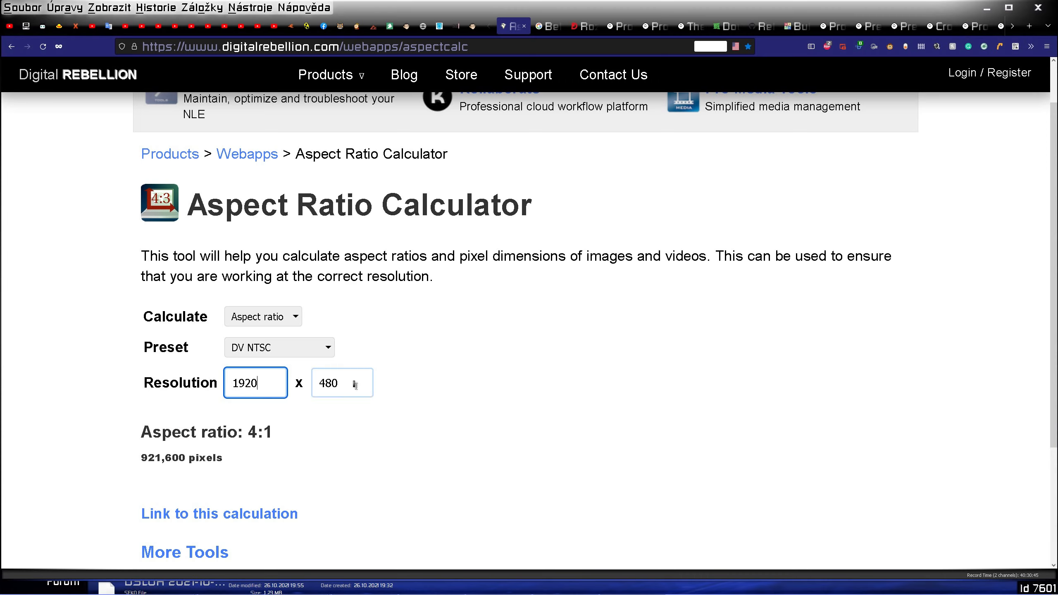
pyautogui.press('Tab')
pyautogui.write('10')
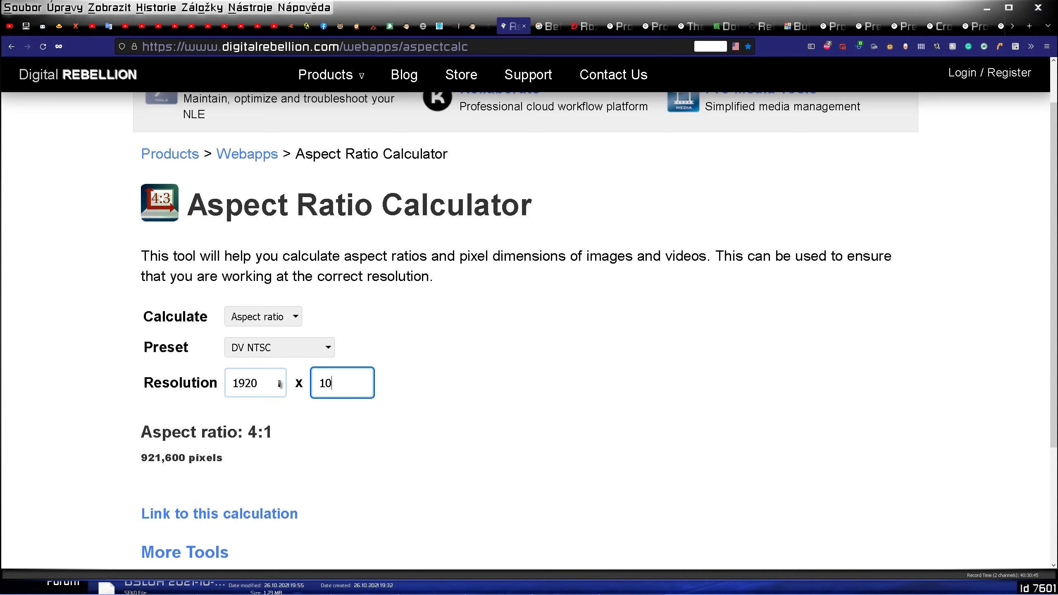
pyautogui.write('200')
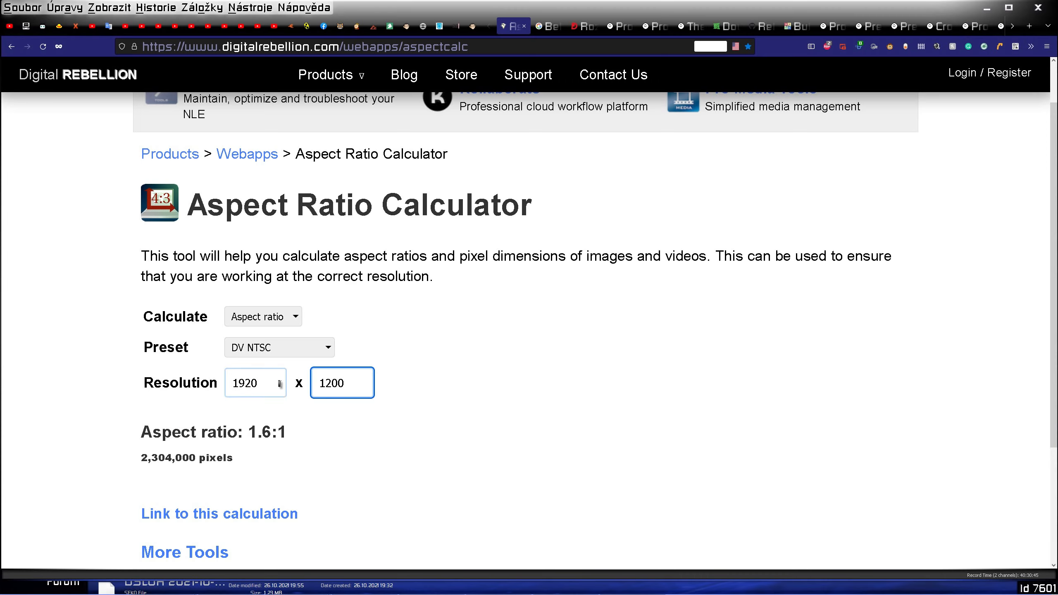
# Highlight the calculated aspect ratio to examine its value.
pyautogui.moveTo(268, 433); pyautogui.dragTo(254, 442)
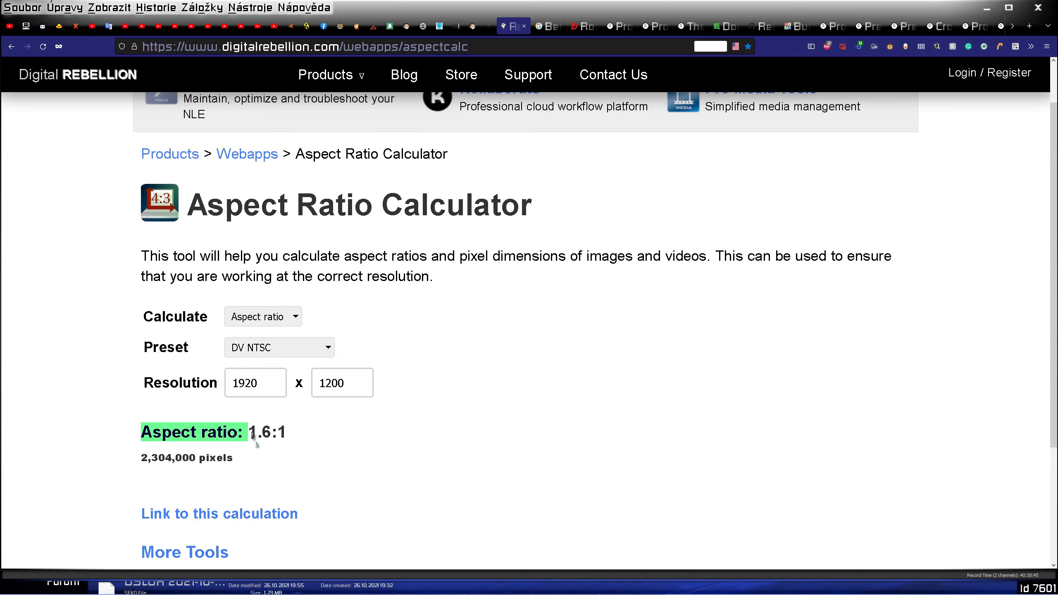
pyautogui.click(253, 435)
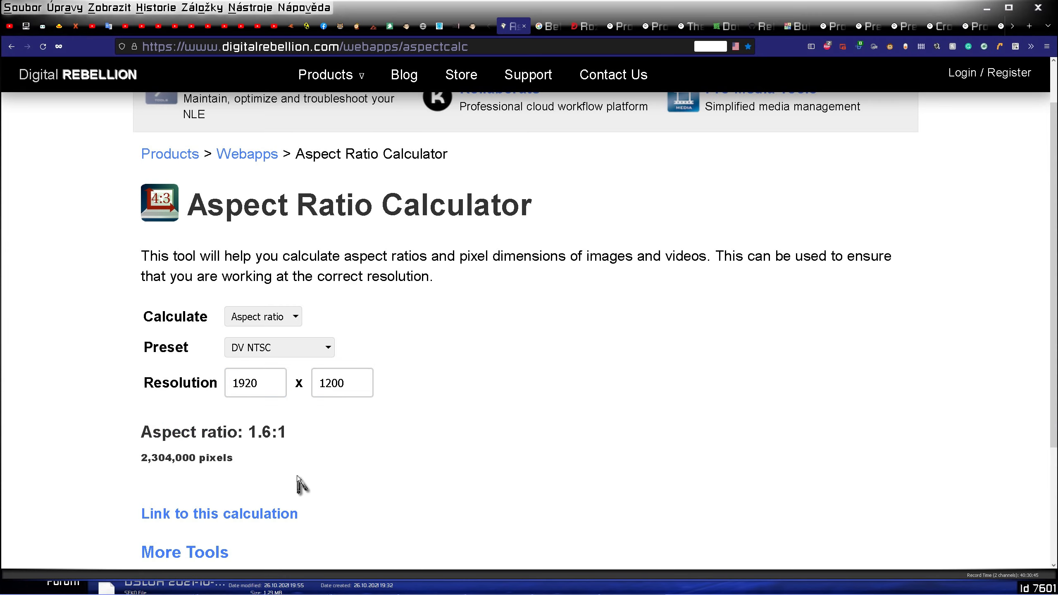
pyautogui.moveTo(288, 433); pyautogui.dragTo(251, 430)
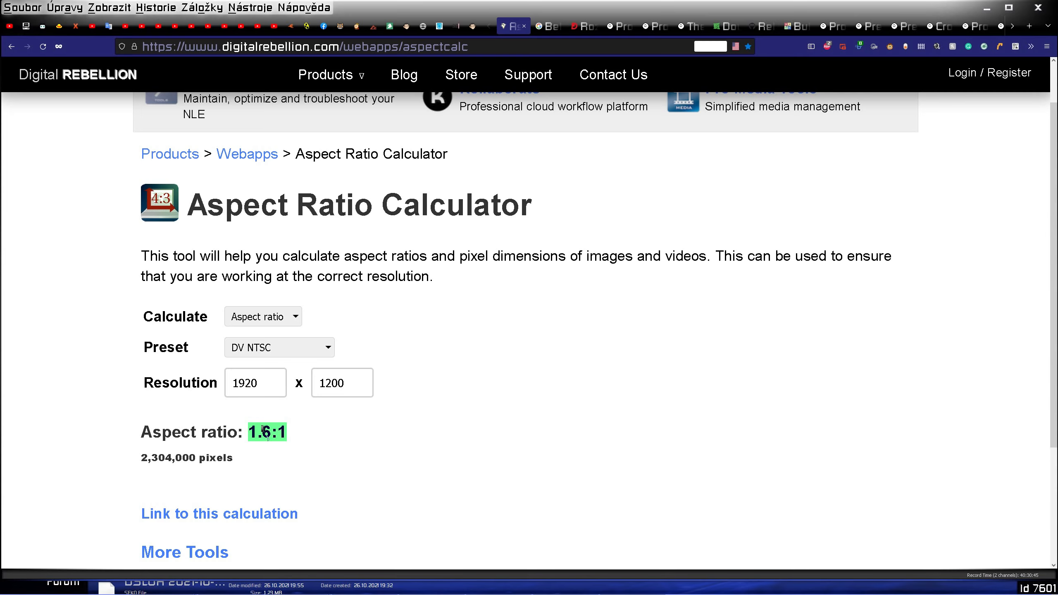
pyautogui.click(263, 431)
pyautogui.doubleClick(261, 431)
# Switch the calculation to Width and set the height to 1440.
pyautogui.click(290, 319)
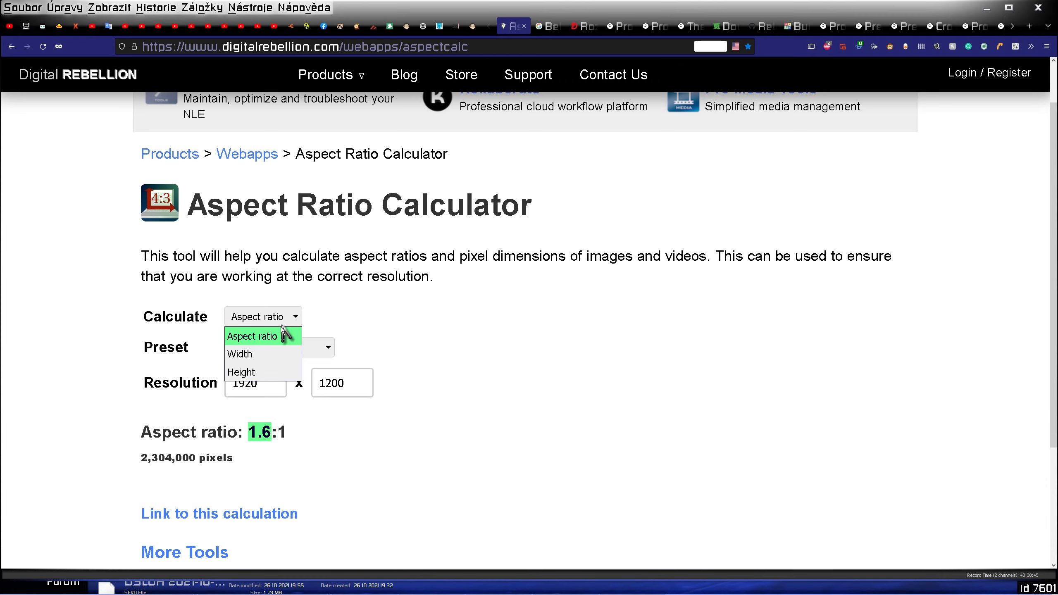
pyautogui.click(276, 354)
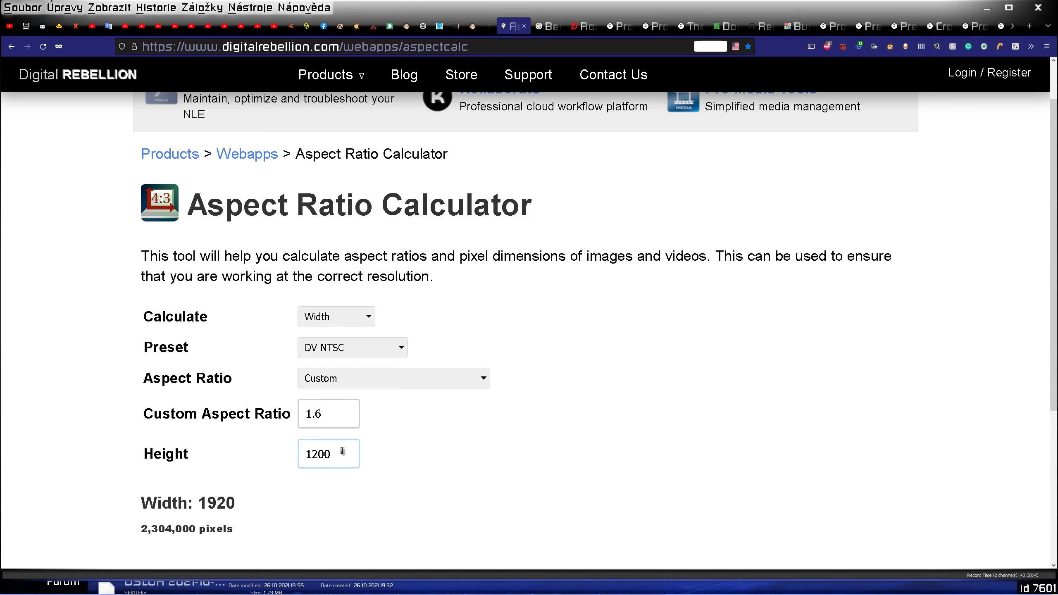
pyautogui.moveTo(342, 450); pyautogui.dragTo(298, 460)
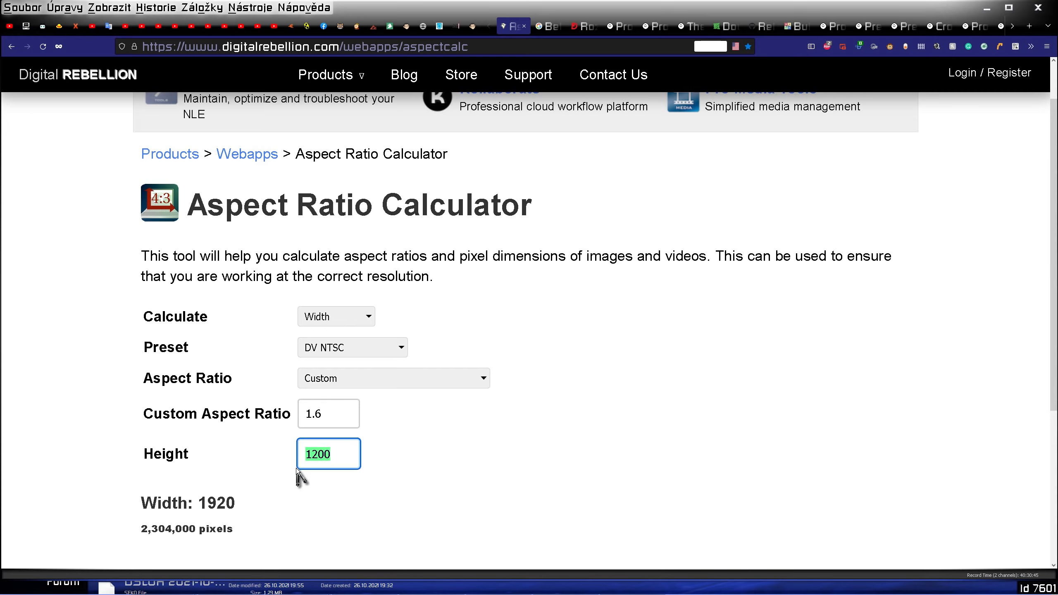
pyautogui.write('14')
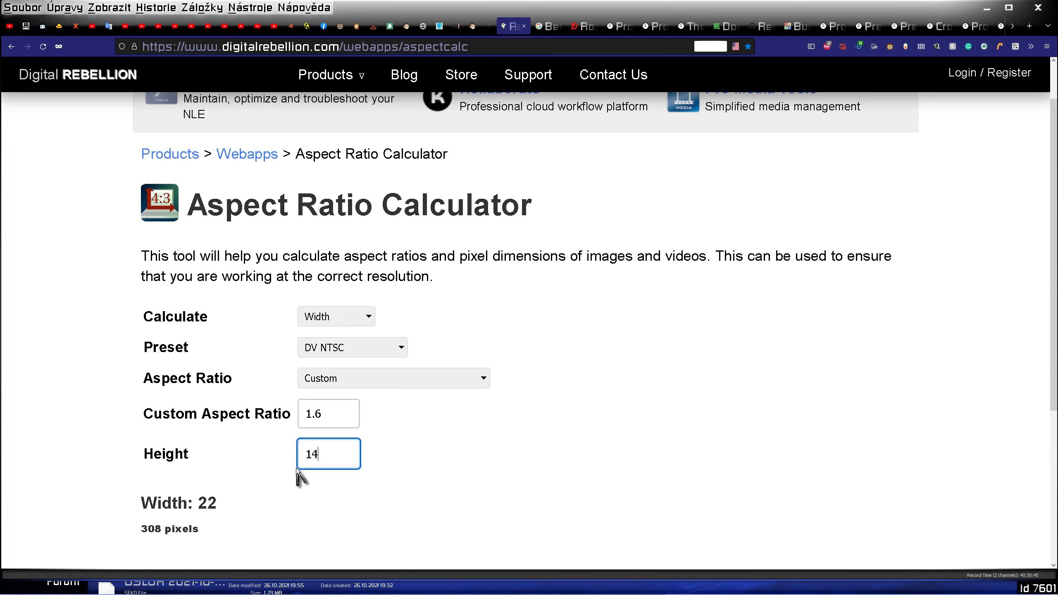
pyautogui.write('40')
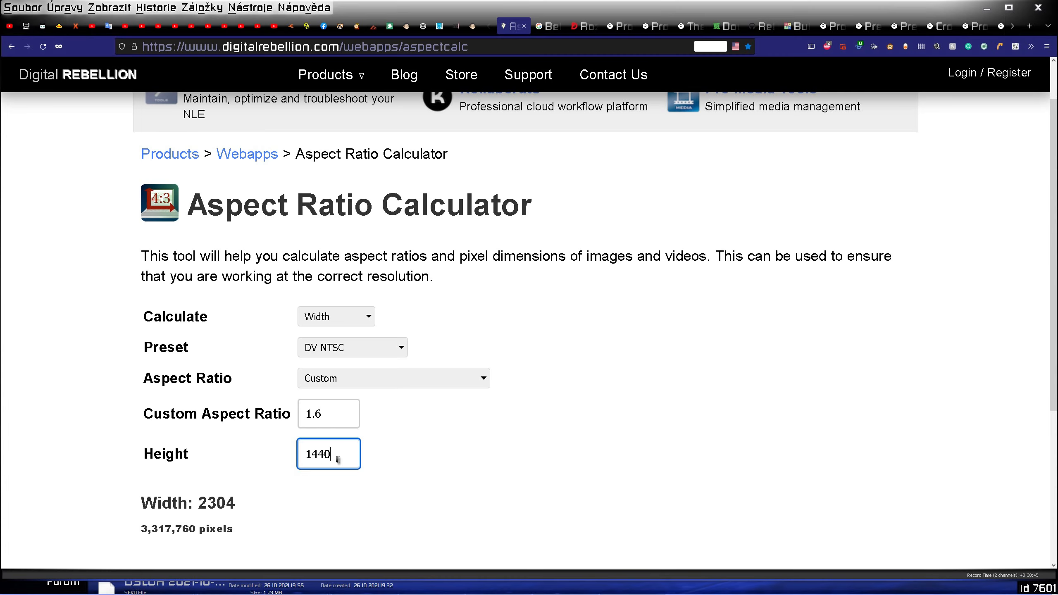
# Highlight the calculated width, return to VEGAS Pro and close the video event's properties.
pyautogui.scroll(-2, 421, 430)
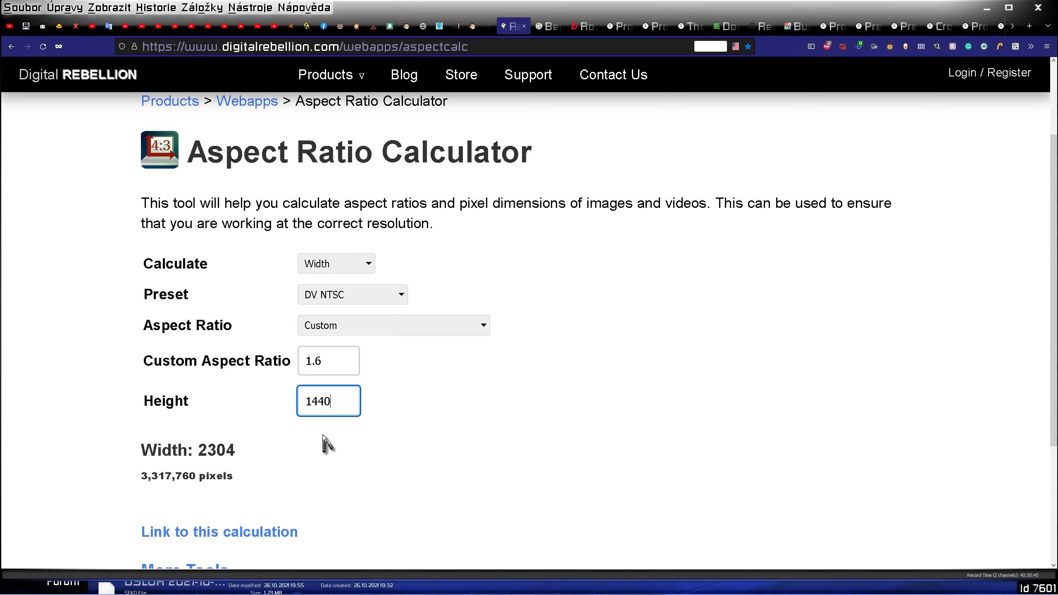
pyautogui.doubleClick(200, 452)
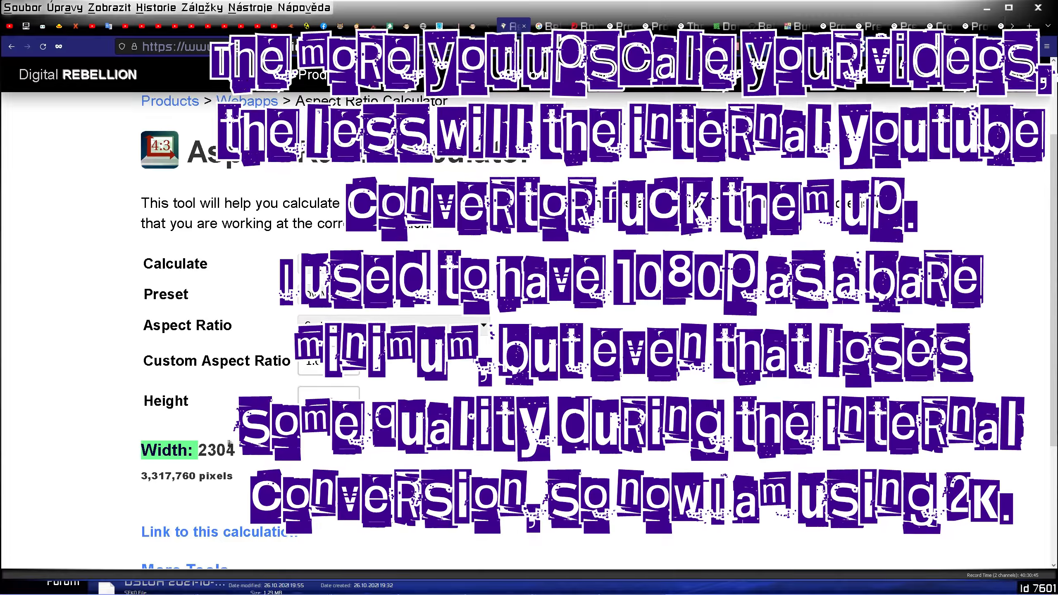
pyautogui.moveTo(236, 451); pyautogui.dragTo(198, 452)
pyautogui.click(237, 453)
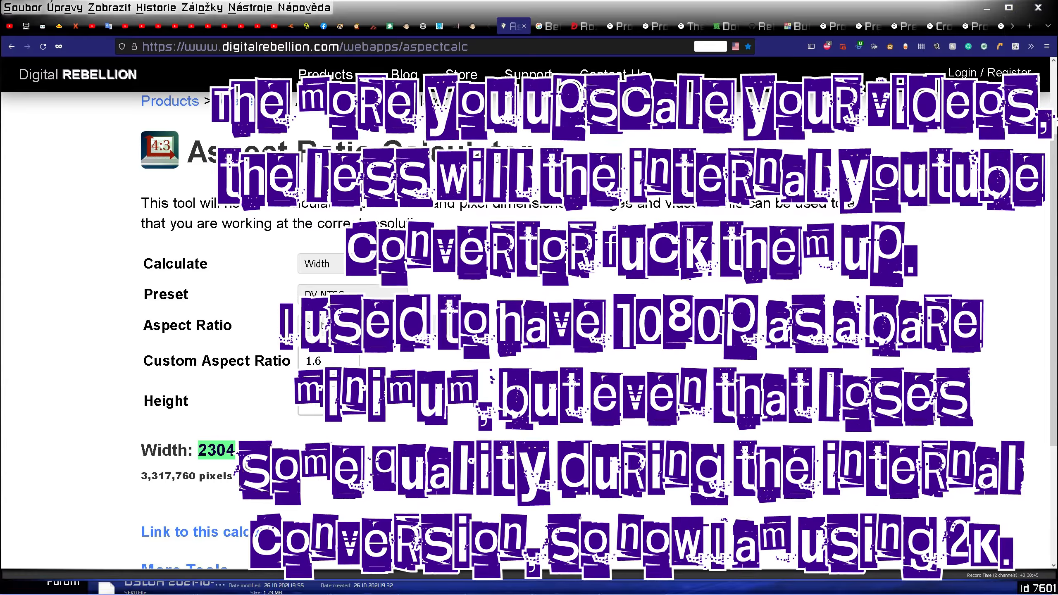
pyautogui.click(234, 455)
pyautogui.doubleClick(233, 455)
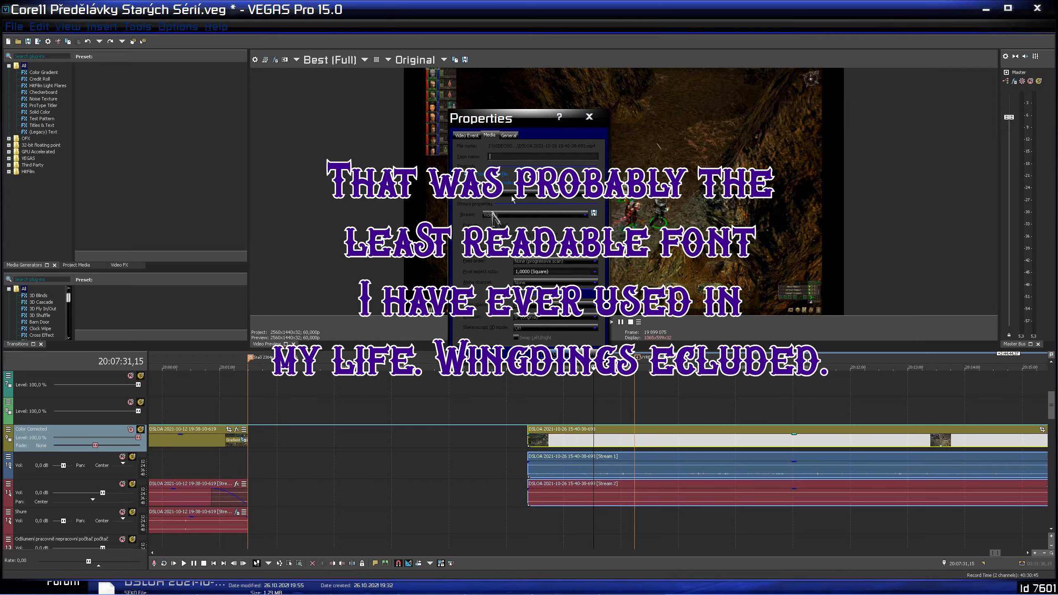
pyautogui.click(589, 118)
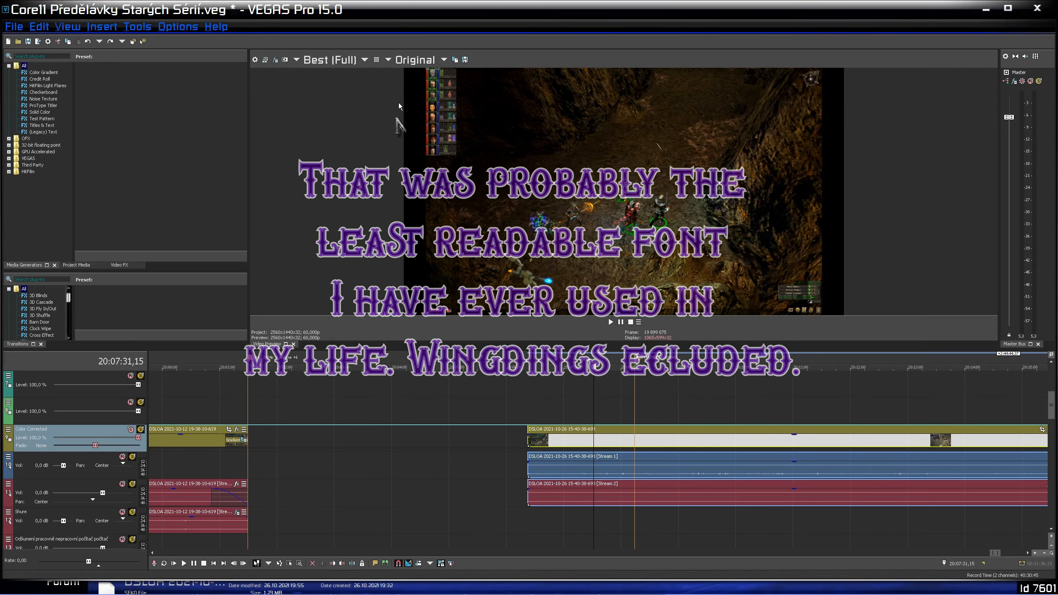
# Open the project properties and set the video width to 2304, checking it against the calculator's result.
pyautogui.click(13, 26)
pyautogui.click(46, 288)
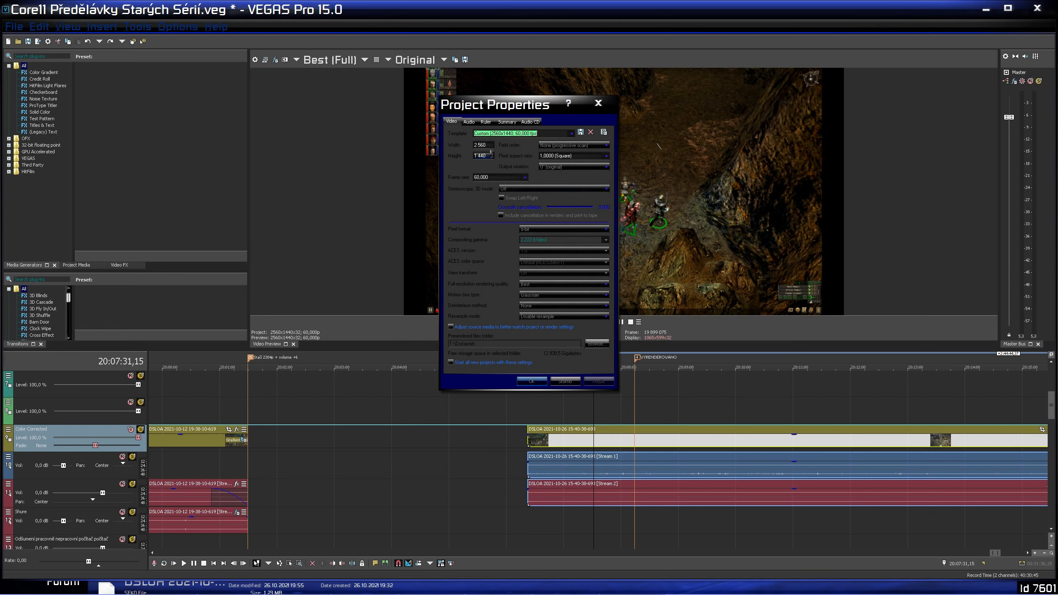
pyautogui.click(491, 155)
pyautogui.moveTo(489, 156); pyautogui.dragTo(470, 158)
pyautogui.click(489, 156)
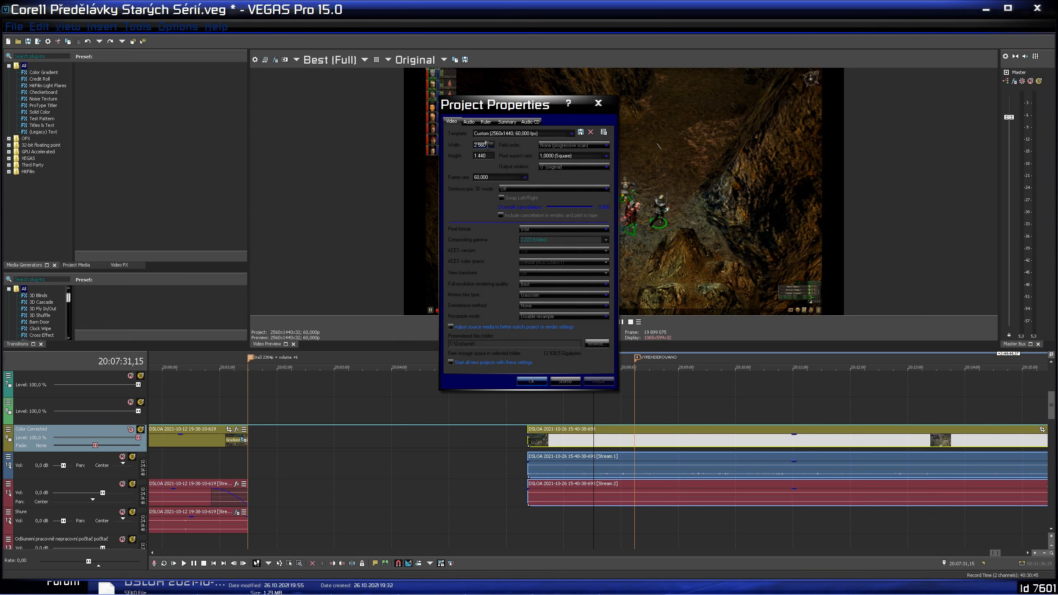
pyautogui.moveTo(486, 144); pyautogui.dragTo(473, 145)
pyautogui.write('2304')
pyautogui.click(488, 156)
pyautogui.click(478, 146)
pyautogui.hotkey('alt', 'Tab')
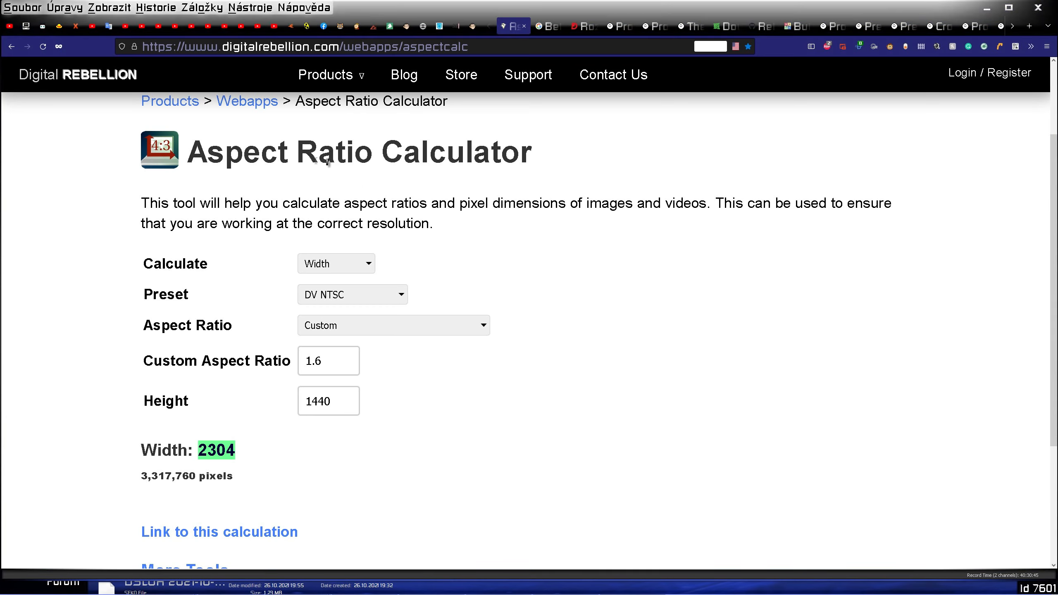
pyautogui.hotkey('alt', 'Tab')
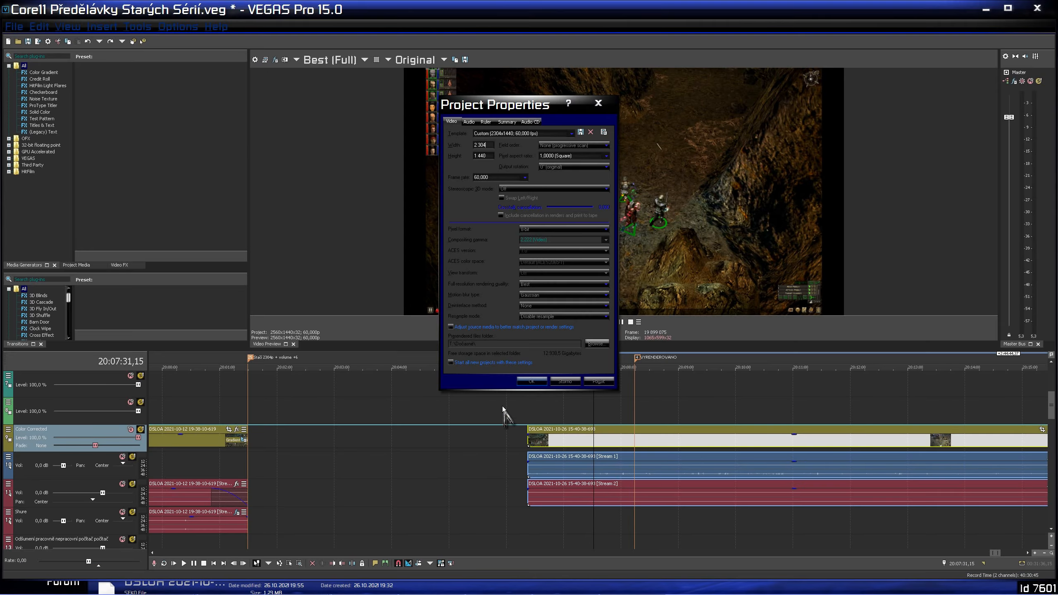
pyautogui.click(528, 385)
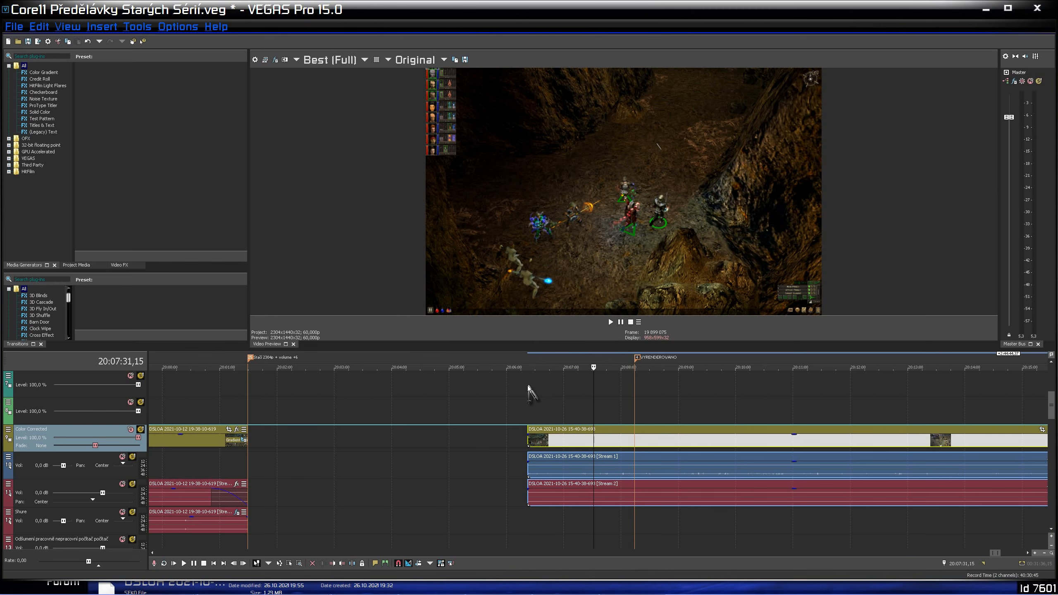
pyautogui.scroll(-5, 672, 406)
pyautogui.click(753, 411)
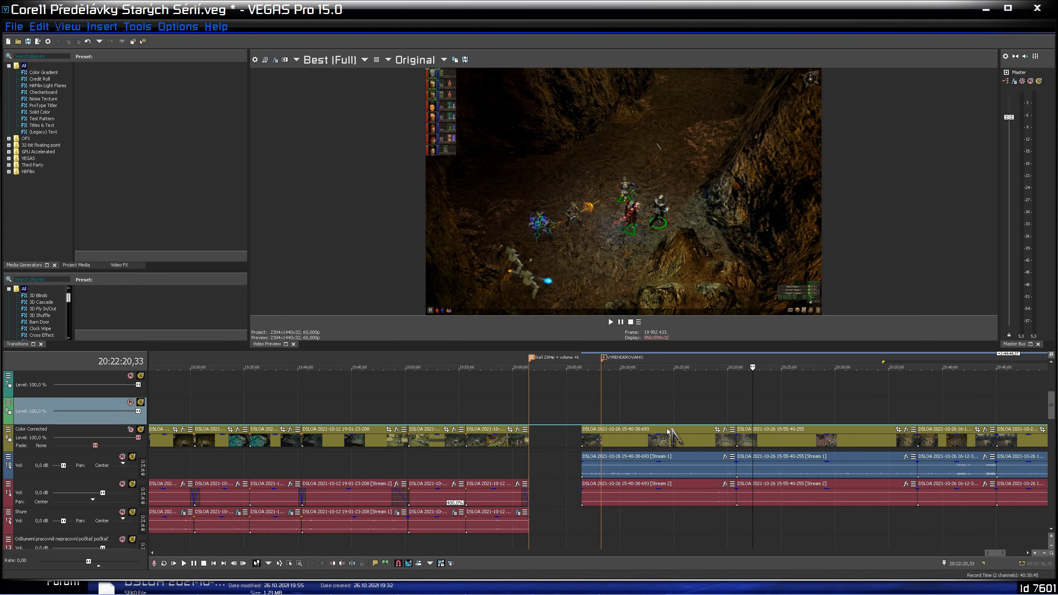
pyautogui.click(595, 406)
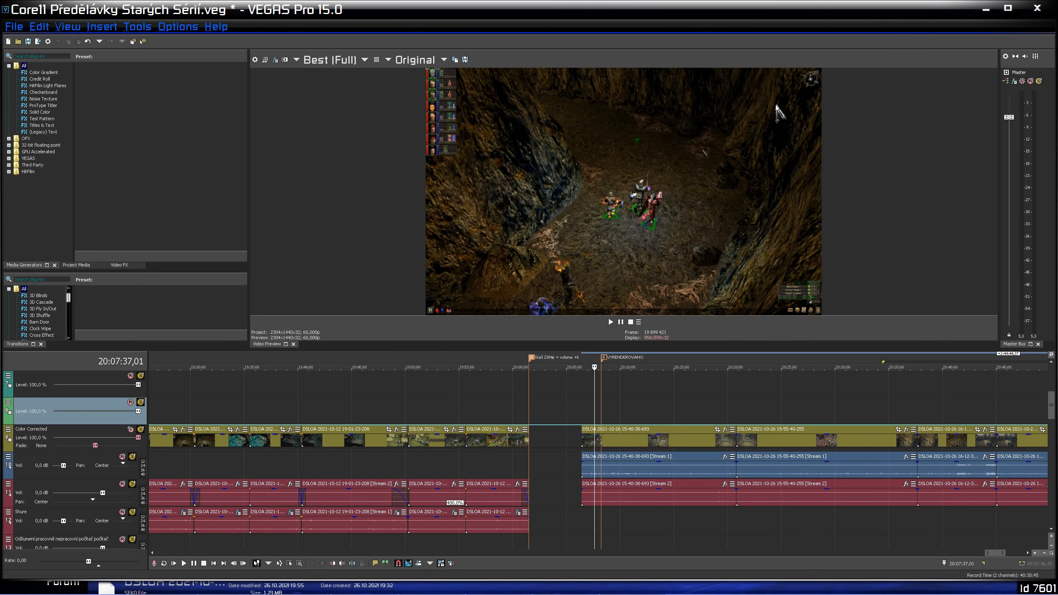
# Move the VYRENDEROVANO marker earlier, into the gap before the 2021-10-26 recordings, and save the project.
pyautogui.scroll(2, 676, 439)
pyautogui.scroll(1, 672, 439)
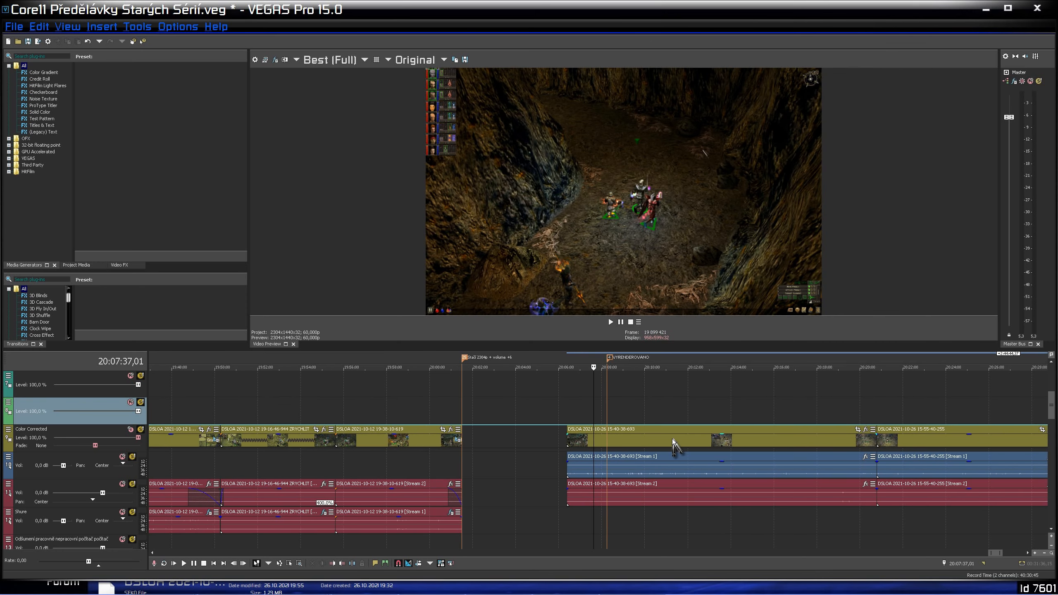
pyautogui.moveTo(609, 357); pyautogui.dragTo(534, 359)
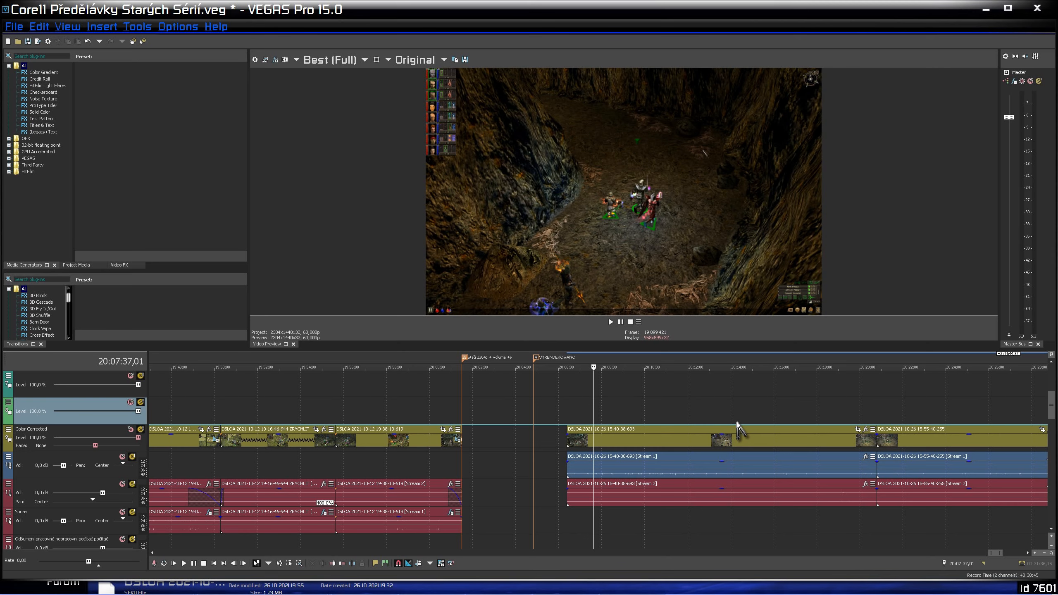
pyautogui.scroll(-3, 731, 426)
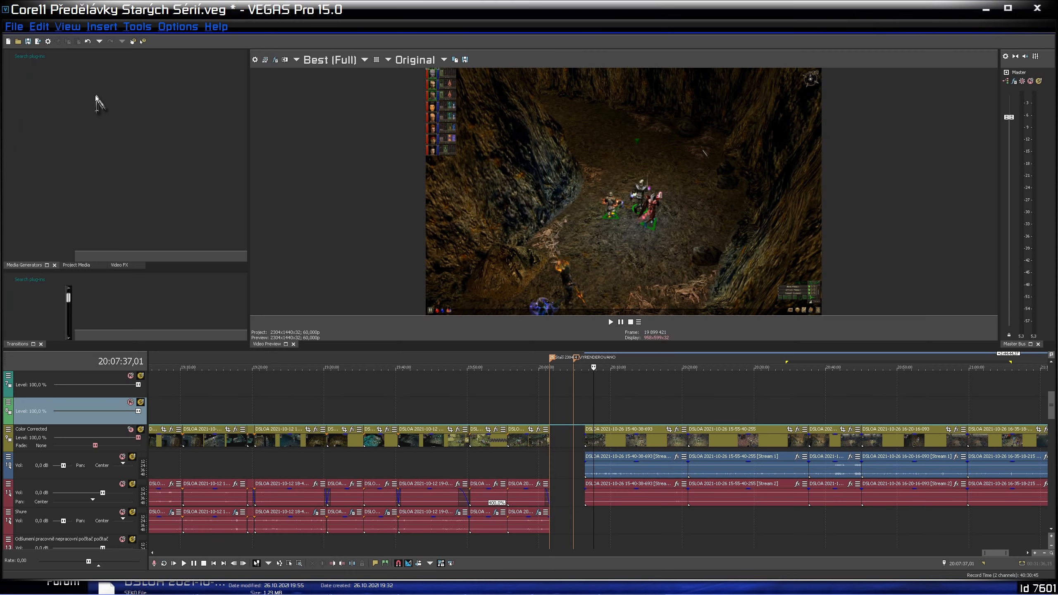
pyautogui.click(28, 41)
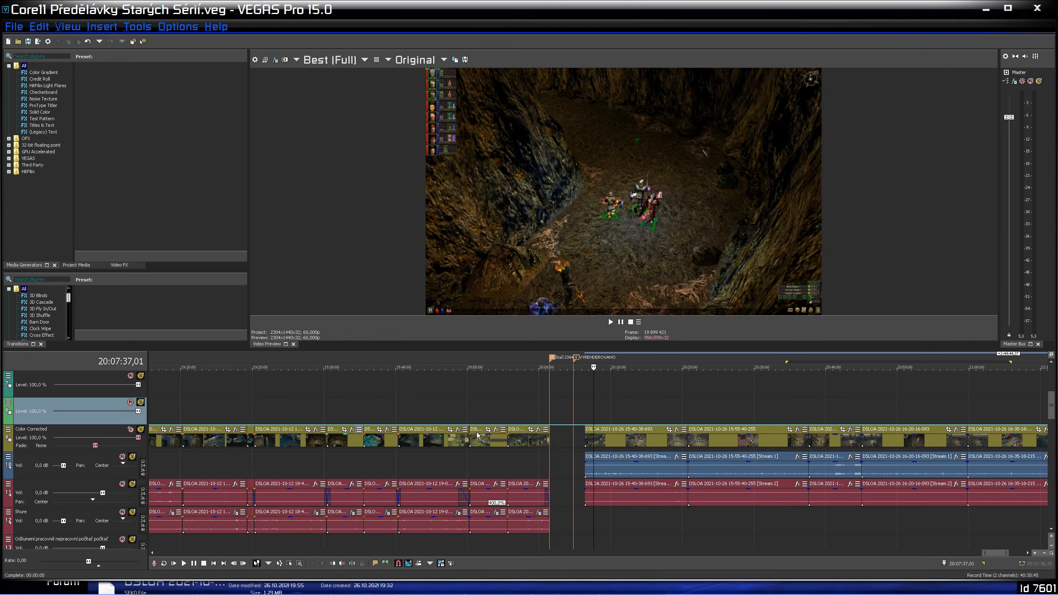
# Examine the first 2021-10-26 recording's video event and its two separate audio streams by selecting each one.
pyautogui.click(603, 446)
pyautogui.scroll(4, 603, 445)
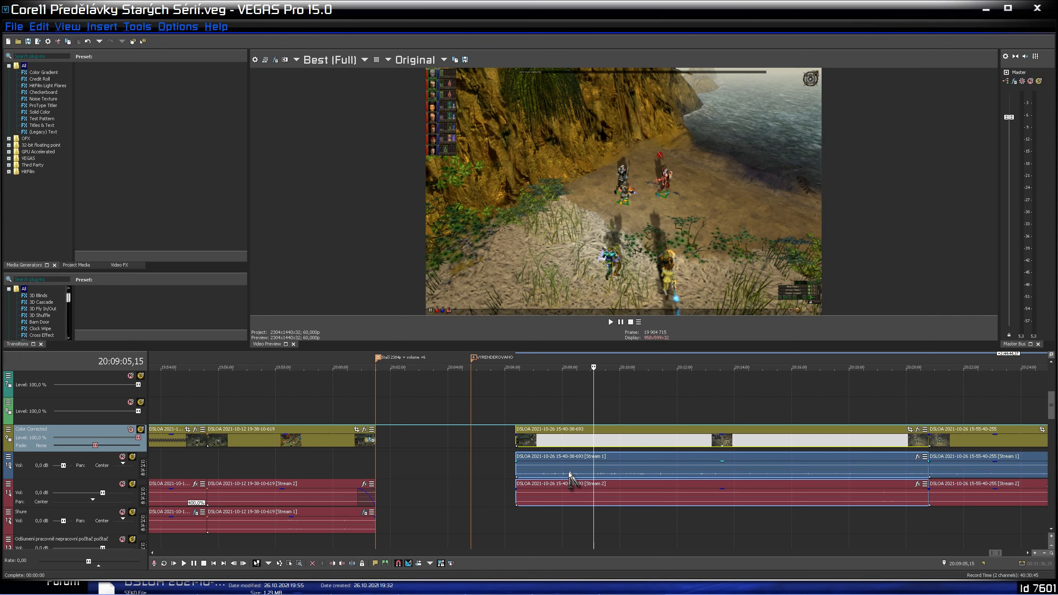
pyautogui.click(626, 500)
pyautogui.moveTo(615, 540); pyautogui.dragTo(613, 544)
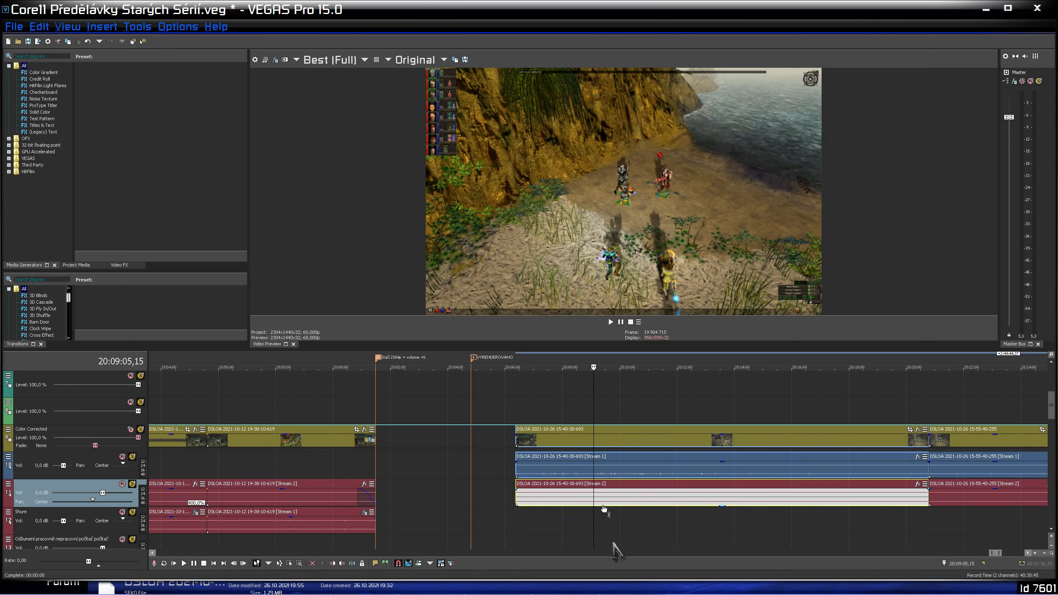
pyautogui.click(615, 466)
pyautogui.moveTo(619, 469); pyautogui.dragTo(619, 480)
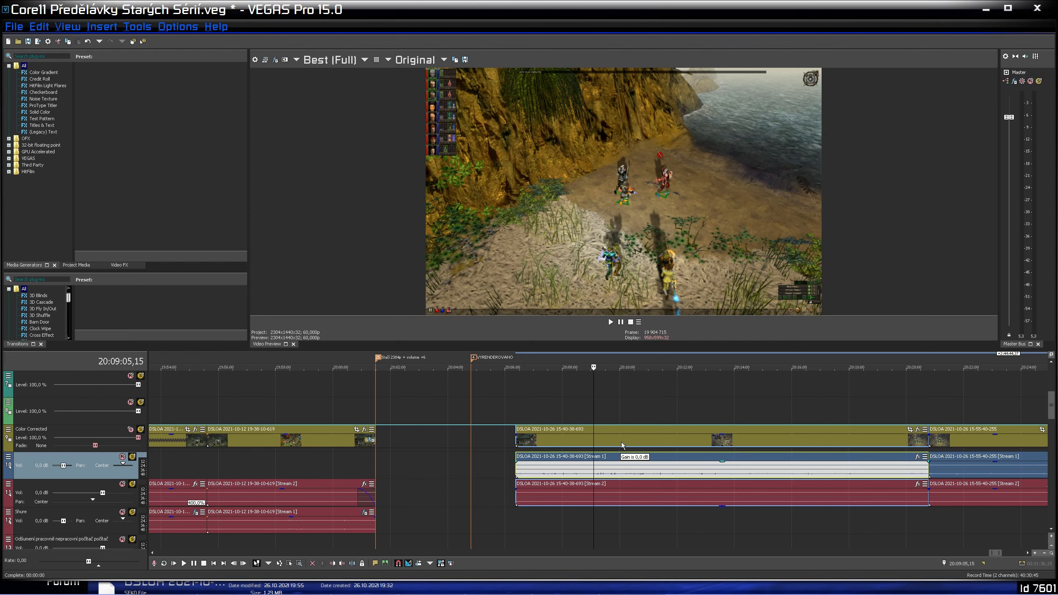
pyautogui.moveTo(613, 434)
pyautogui.mouseDown()
pyautogui.moveTo(612, 449)
pyautogui.moveTo(615, 435)
pyautogui.mouseUp()
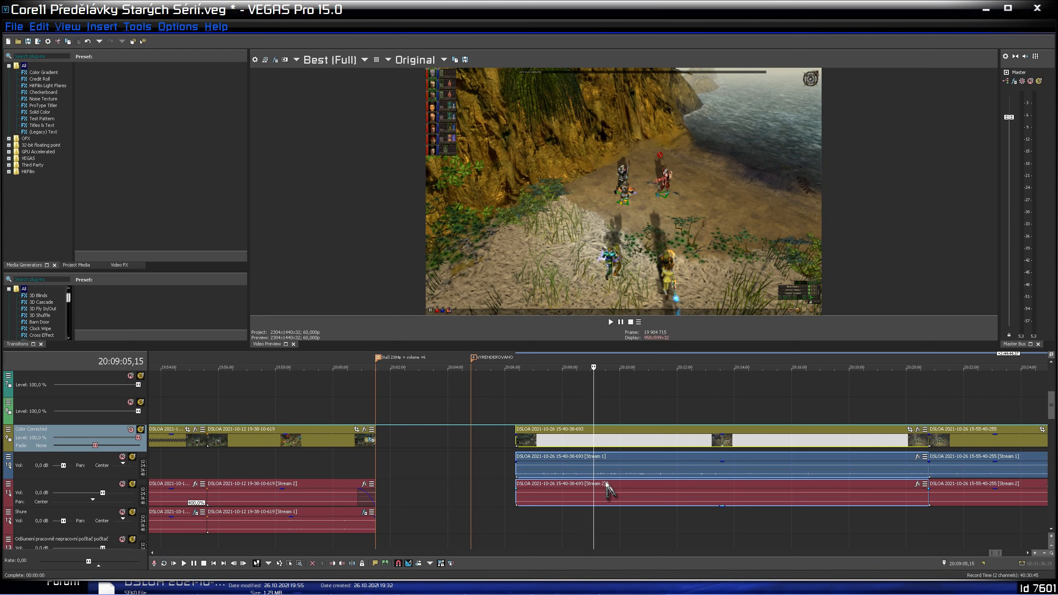
# Play a short section of the first 2021-10-26 recording from about 20:08:58 to check its sound.
pyautogui.click(585, 411)
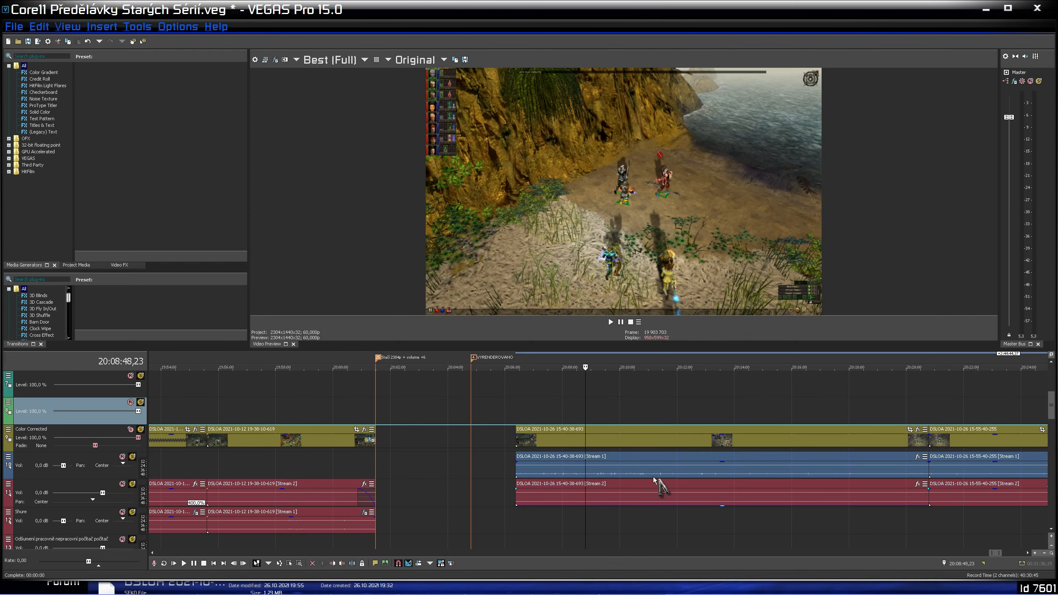
pyautogui.scroll(3, 653, 477)
pyautogui.click(602, 413)
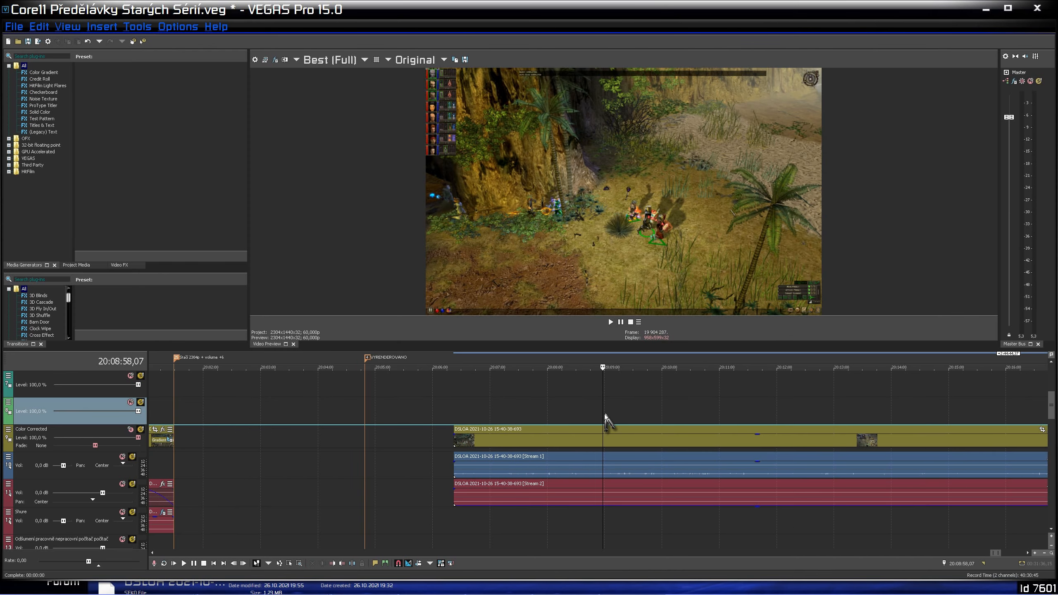
pyautogui.press('space')
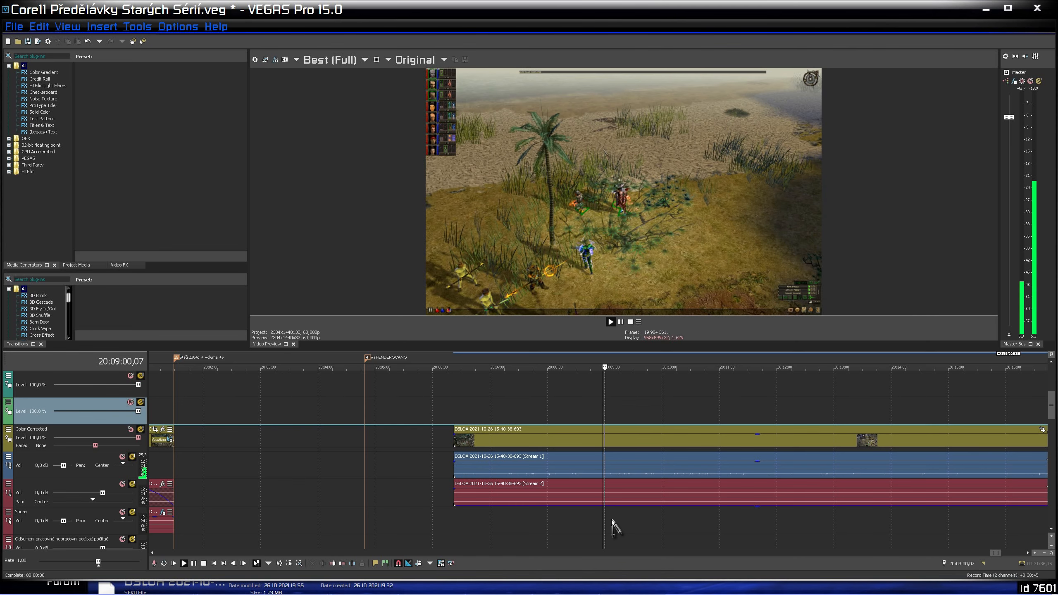
pyautogui.press('space')
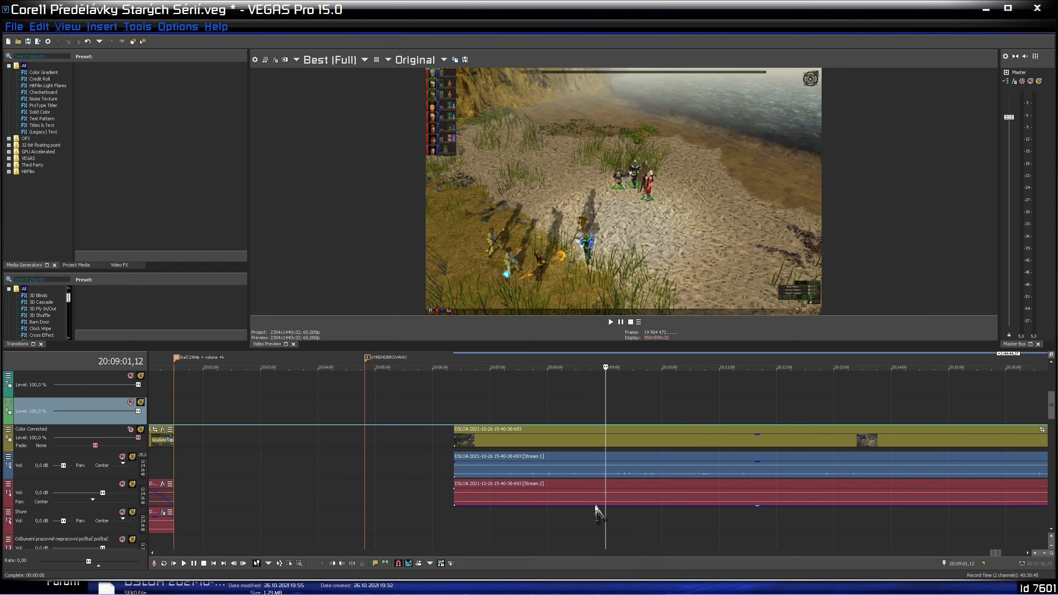
# Compare the recording's Stream 1 and Stream 2 audio events and play a short section from about 20:08:36.
pyautogui.click(602, 501)
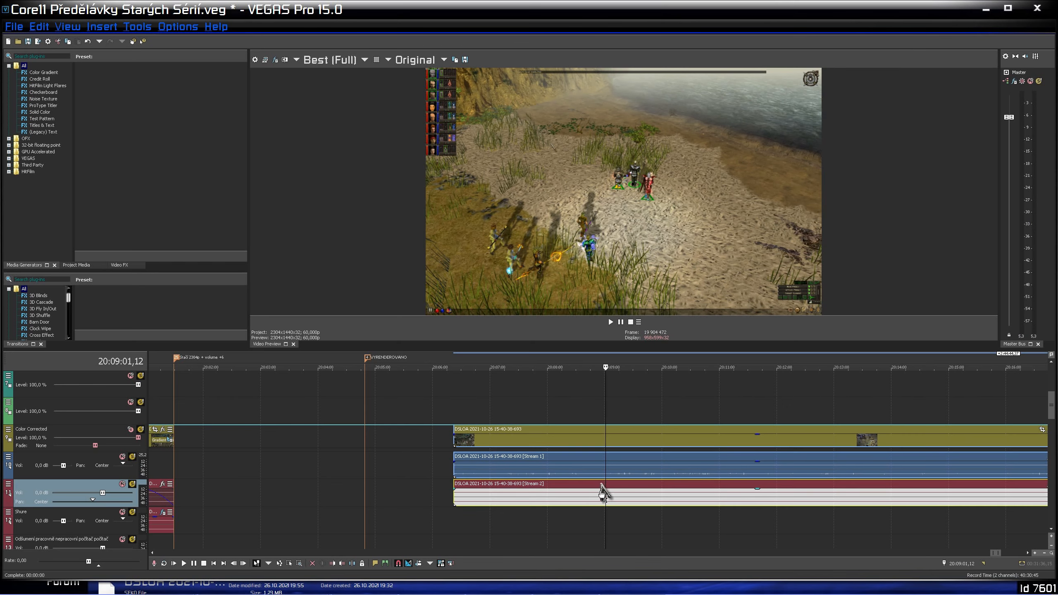
pyautogui.scroll(-2, 602, 509)
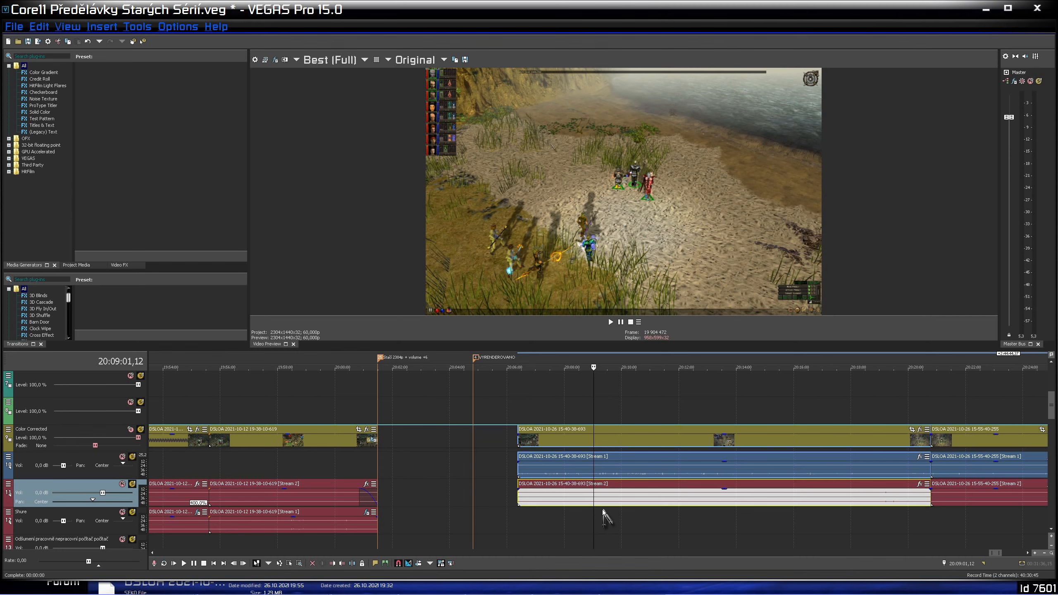
pyautogui.scroll(4, 604, 488)
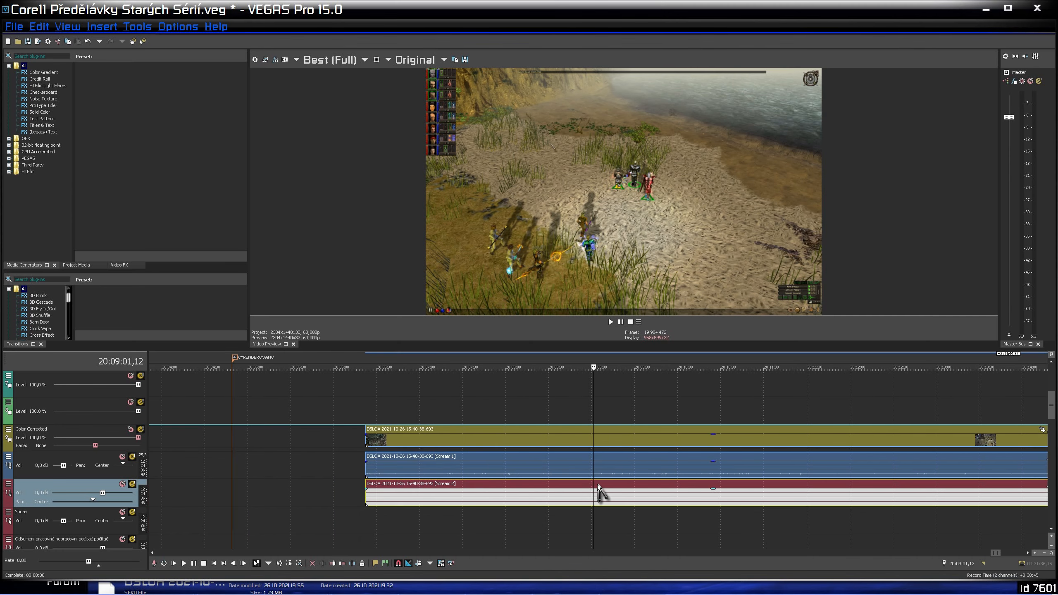
pyautogui.click(547, 473)
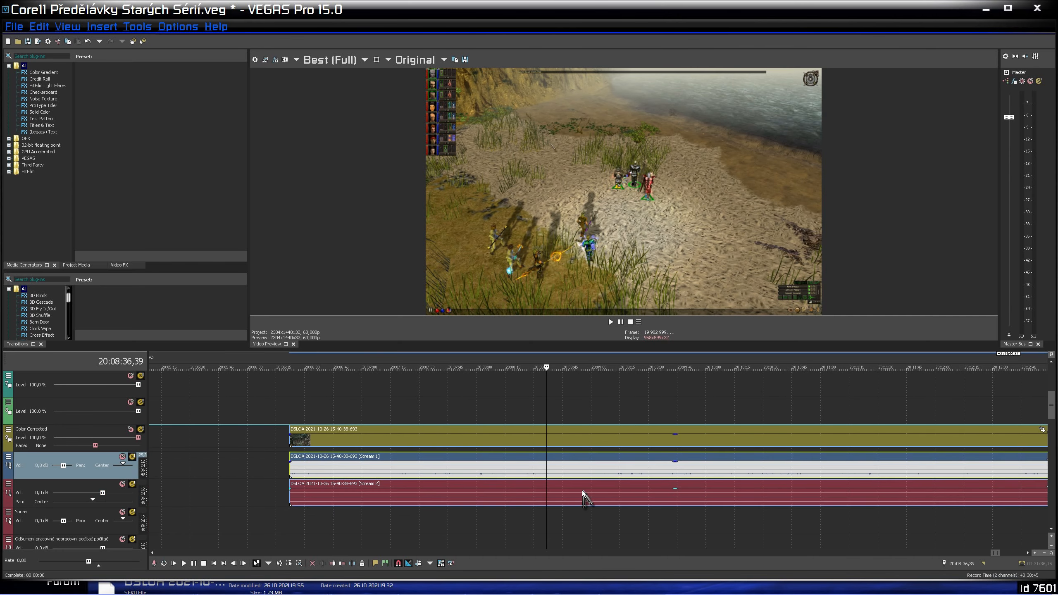
pyautogui.click(584, 494)
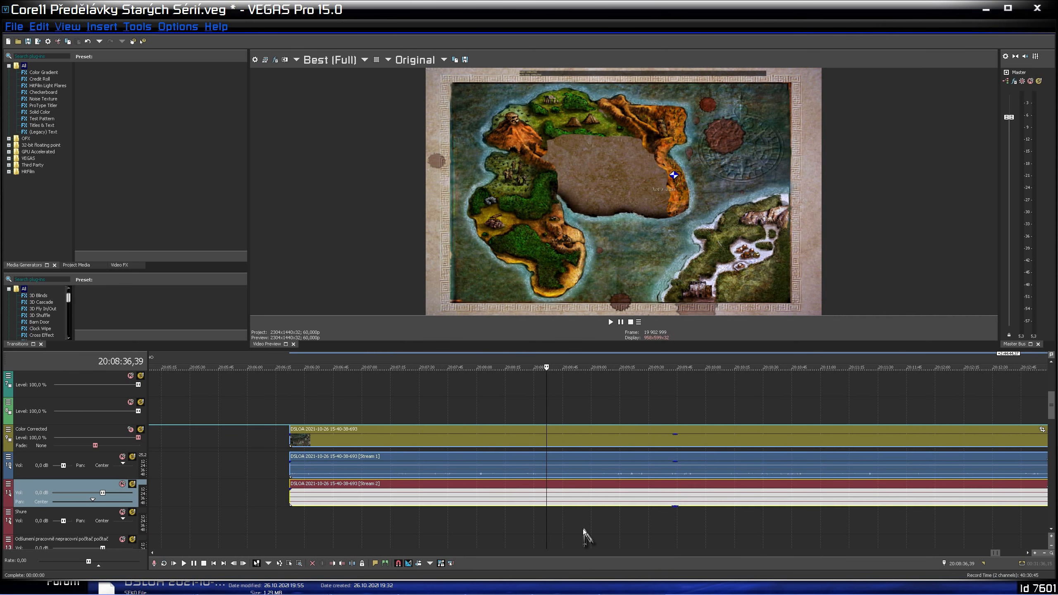
pyautogui.press('space')
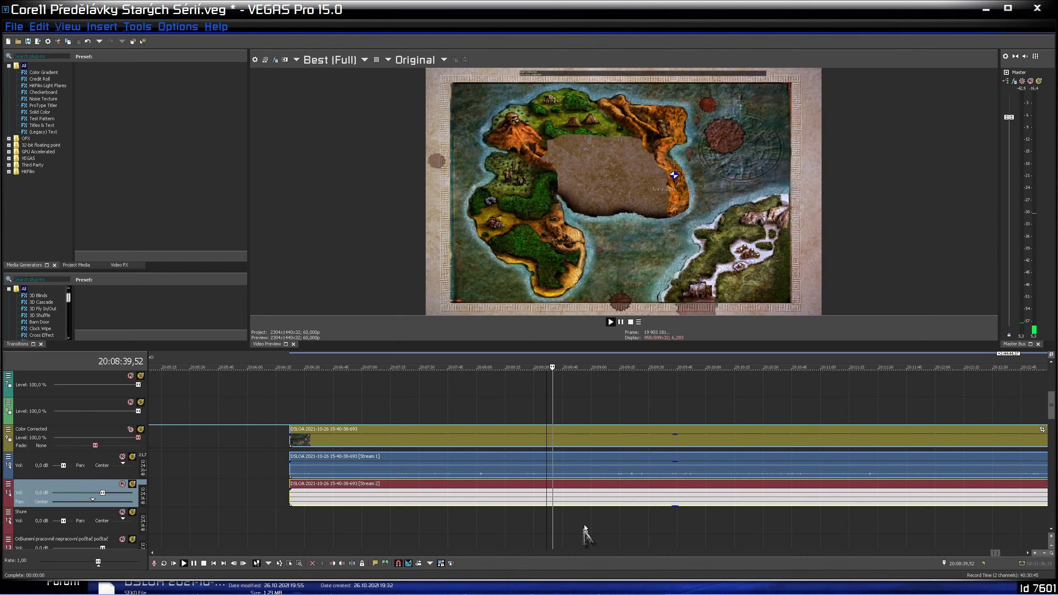
pyautogui.press('space')
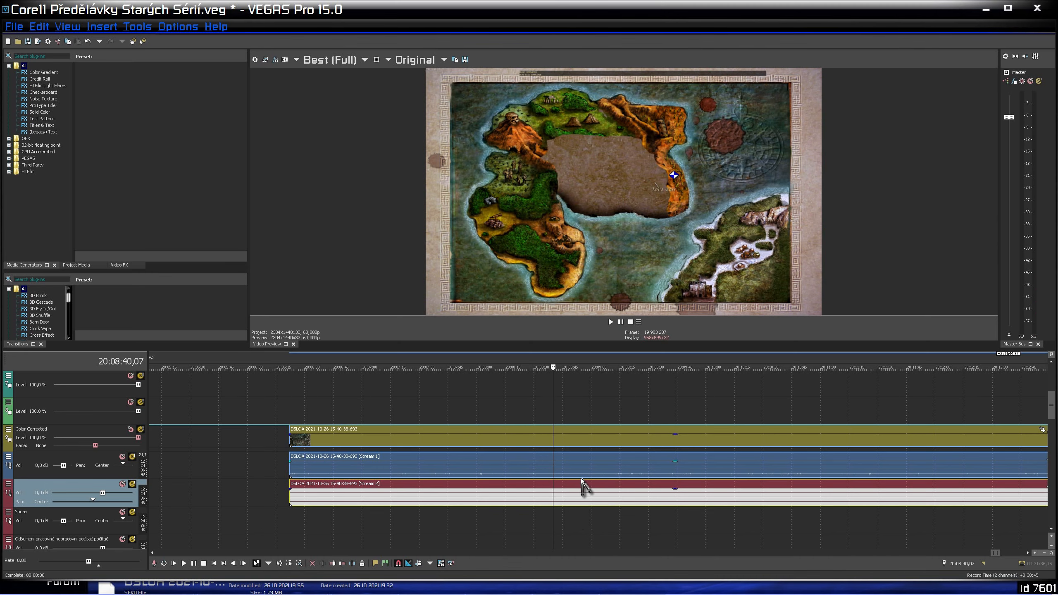
# Select all Stream 1 audio events from the first 2021-10-26 recording to the end of the track.
pyautogui.scroll(-3, 581, 481)
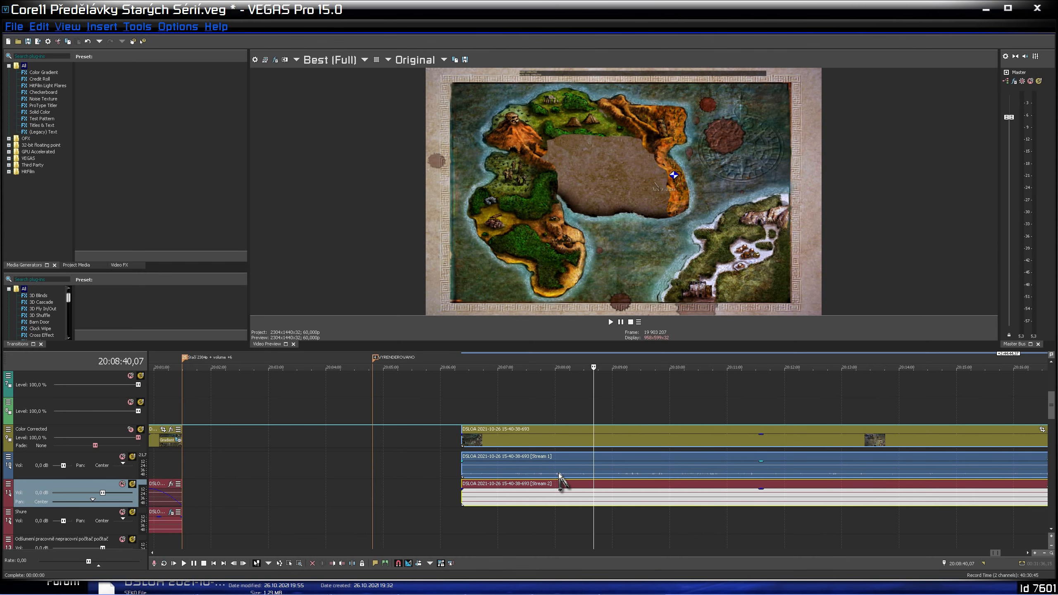
pyautogui.scroll(-3, 560, 480)
pyautogui.scroll(-3, 559, 474)
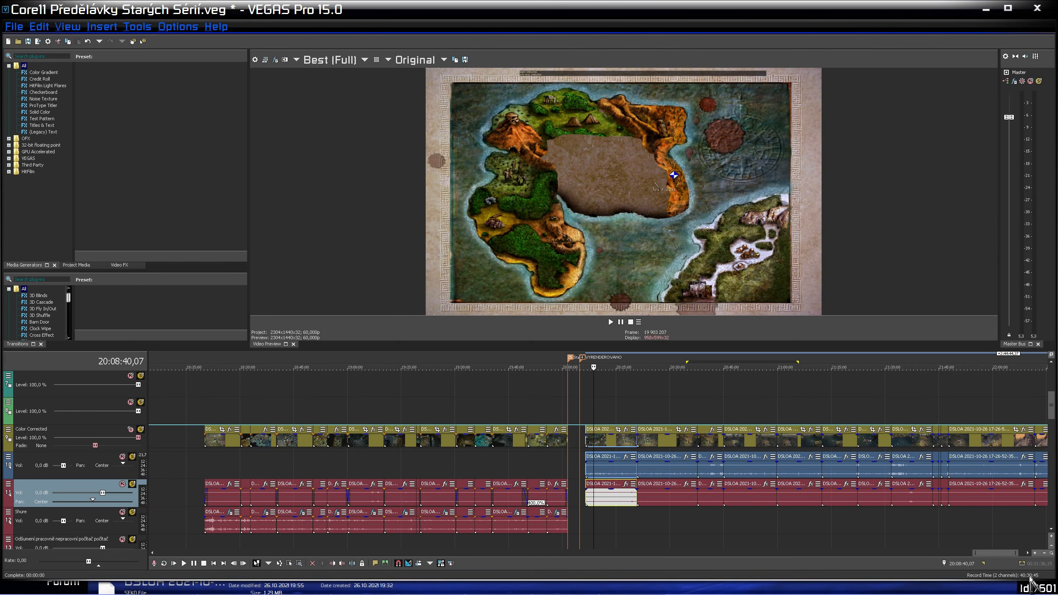
pyautogui.scroll(-1, 999, 557)
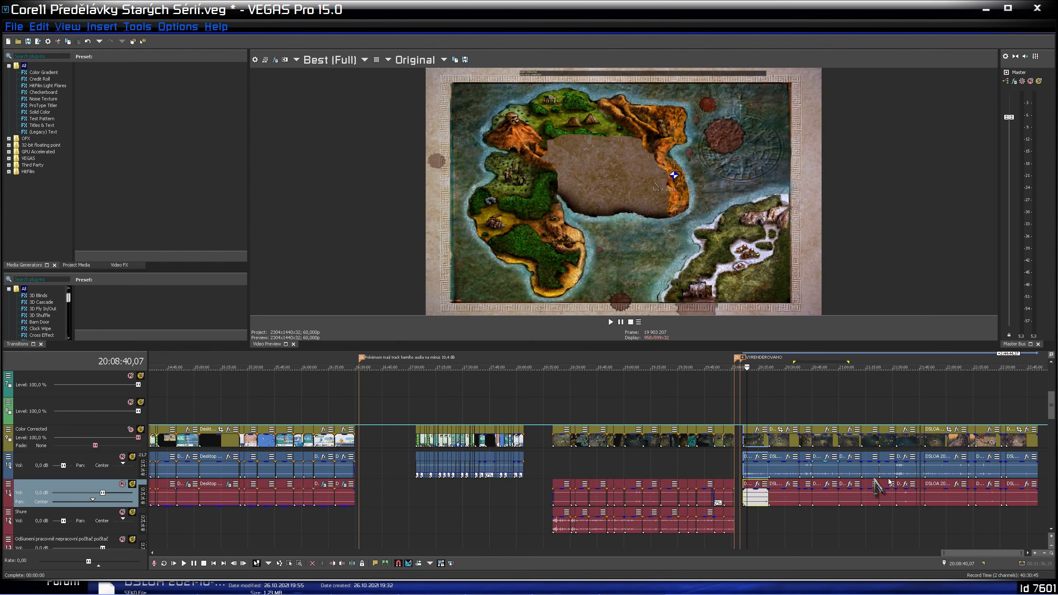
pyautogui.scroll(3, 791, 496)
pyautogui.click(638, 465)
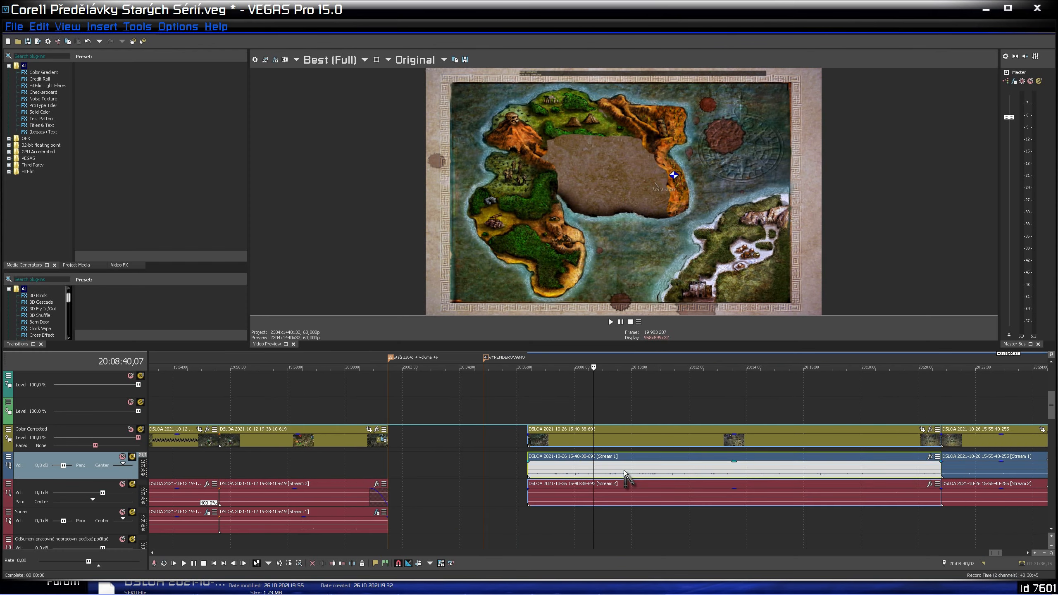
pyautogui.rightClick(626, 476)
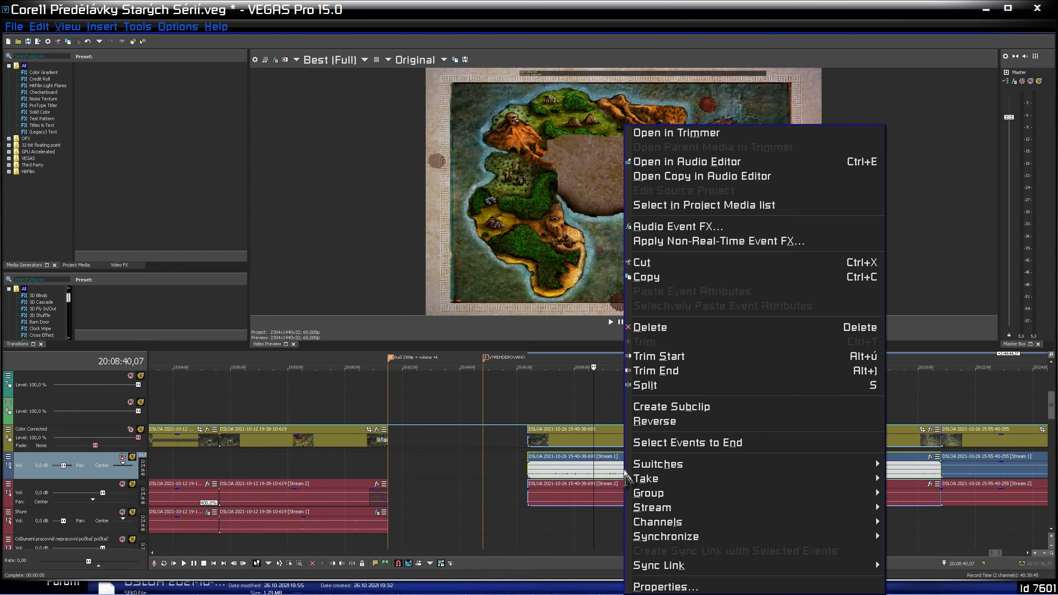
pyautogui.click(648, 447)
pyautogui.scroll(-3, 649, 479)
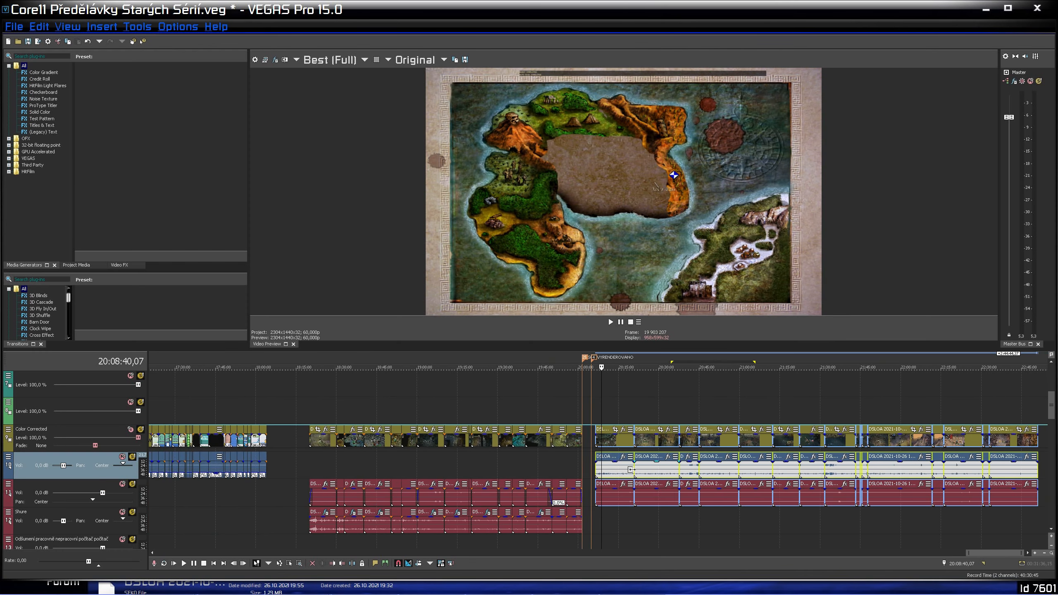
# Move the selected Stream 1 audio events down to the Shure track and place the playhead near 20:07:52.
pyautogui.scroll(2, 674, 508)
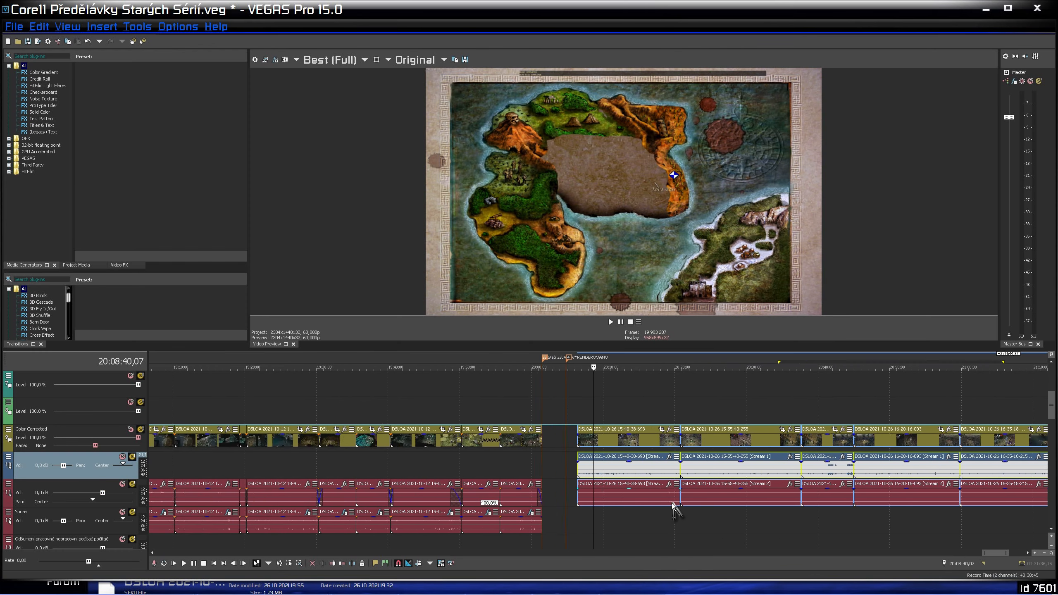
pyautogui.scroll(5, 567, 485)
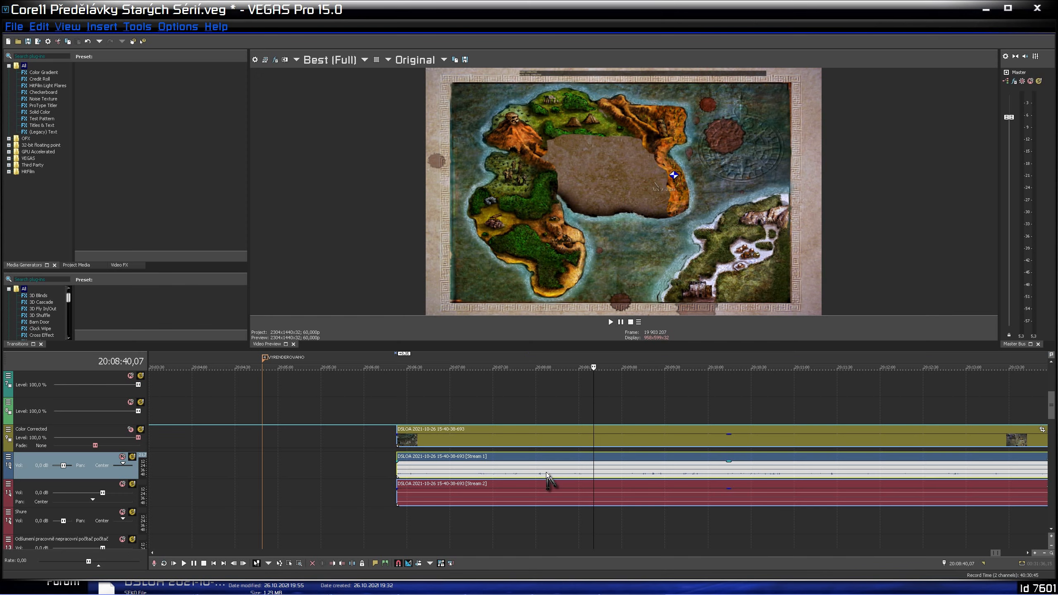
pyautogui.moveTo(545, 472); pyautogui.dragTo(546, 525)
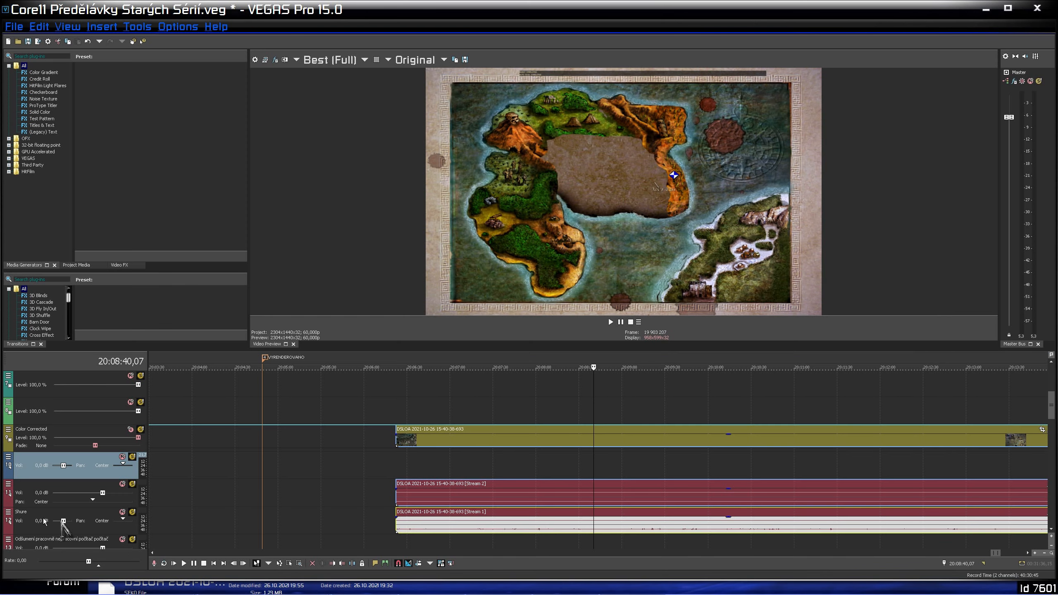
pyautogui.click(523, 531)
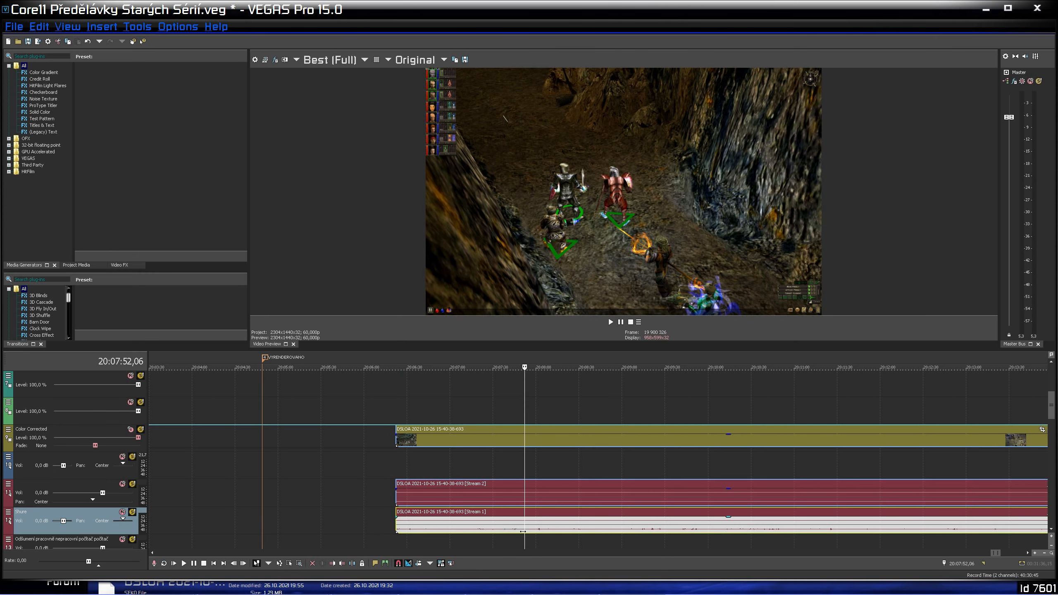
# Switch to VoiceMeeter Banana and move its window to the middle of the screen to examine the microphone channels.
pyautogui.moveTo(952, 594)
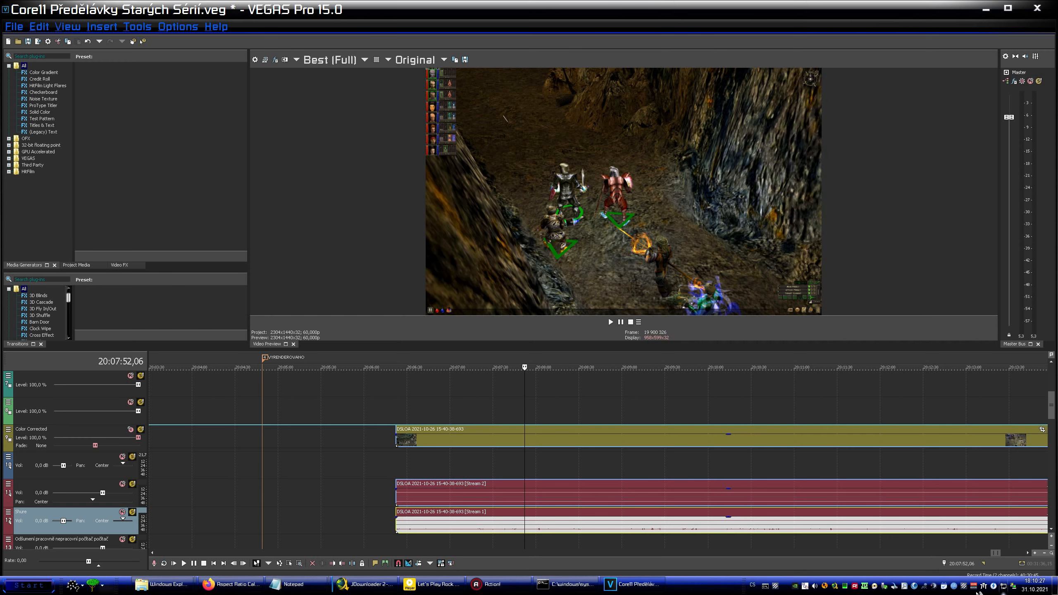
pyautogui.click(970, 590)
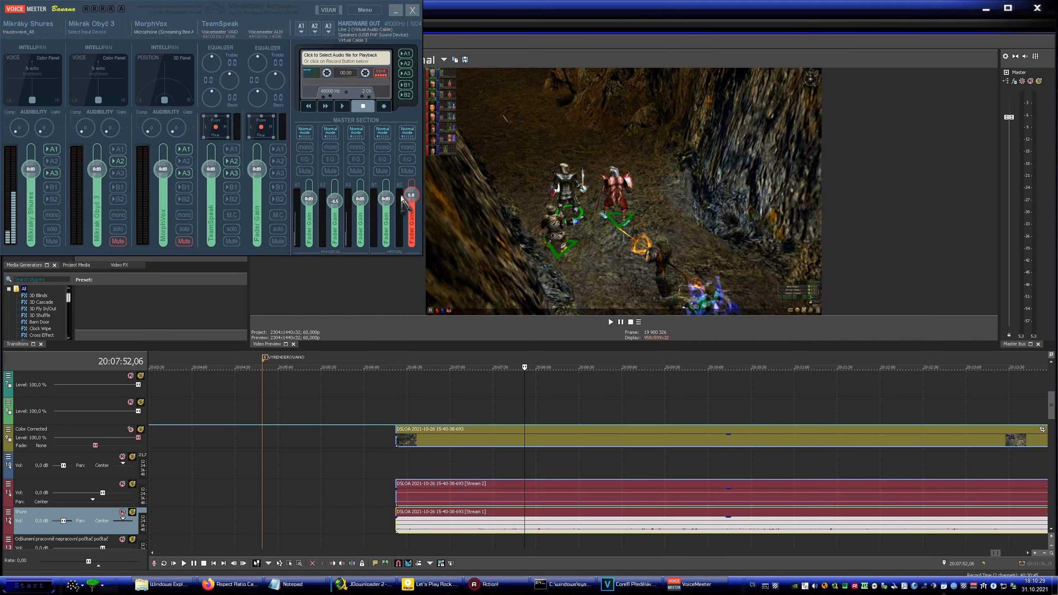
pyautogui.moveTo(288, 16); pyautogui.dragTo(648, 165)
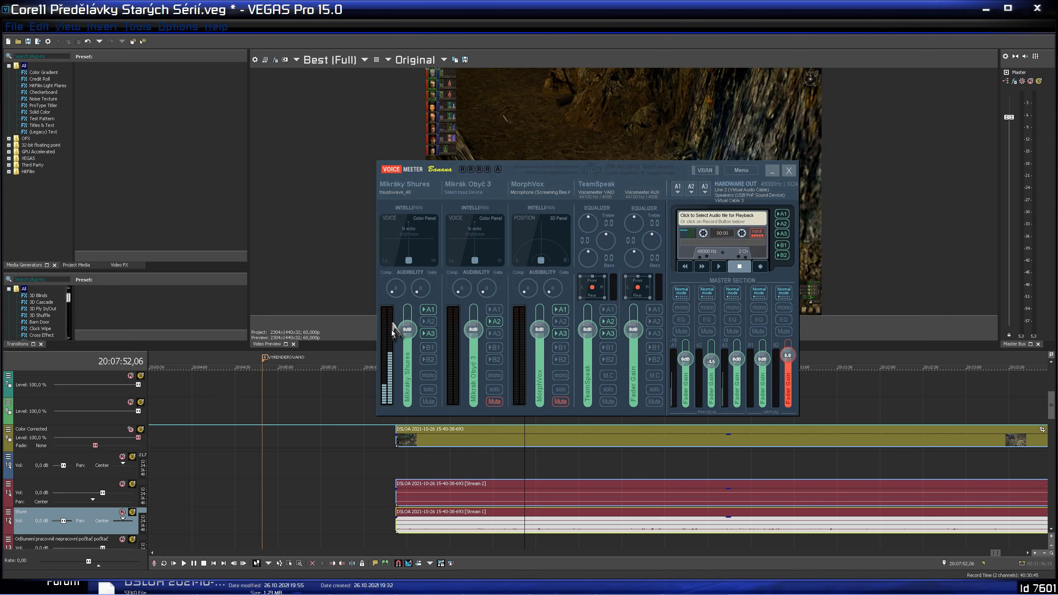
# Return to VEGAS Pro and set the channels of the first 2021-10-26 recording's Stream 1 event to Right Only.
pyautogui.click(436, 469)
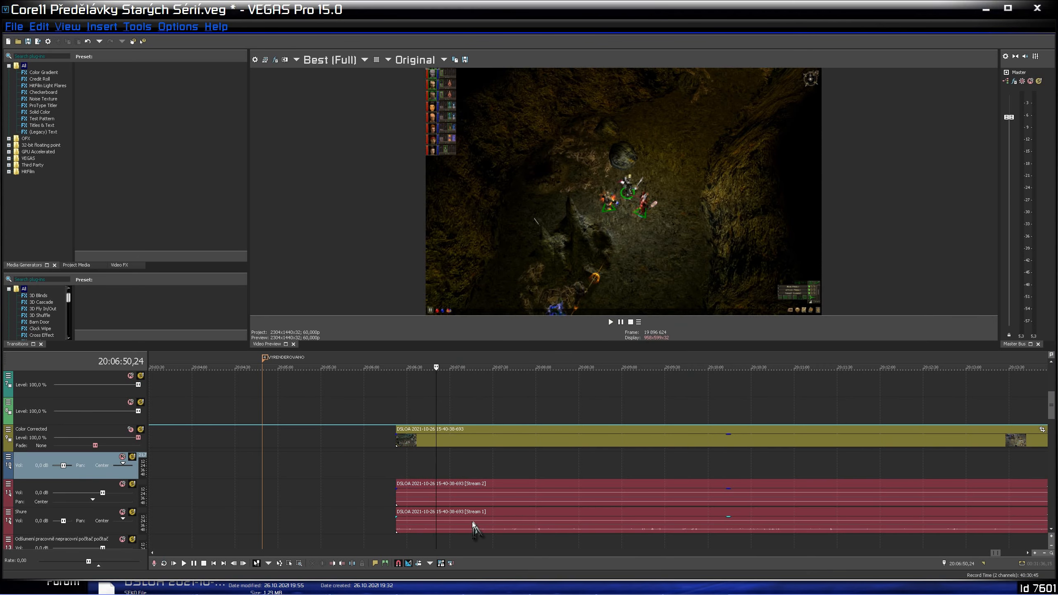
pyautogui.click(472, 522)
pyautogui.click(372, 530)
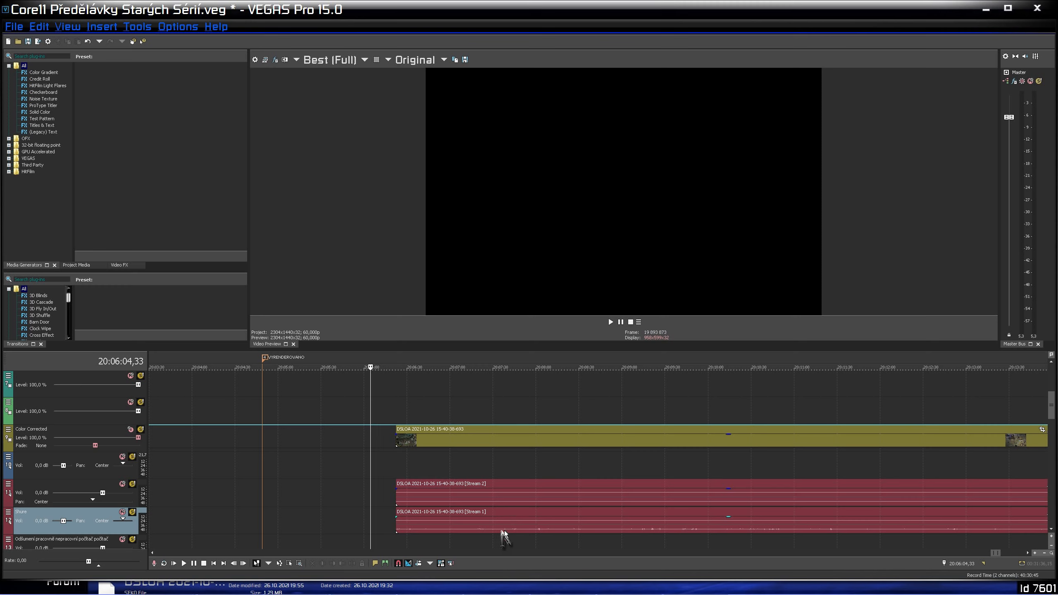
pyautogui.click(454, 530)
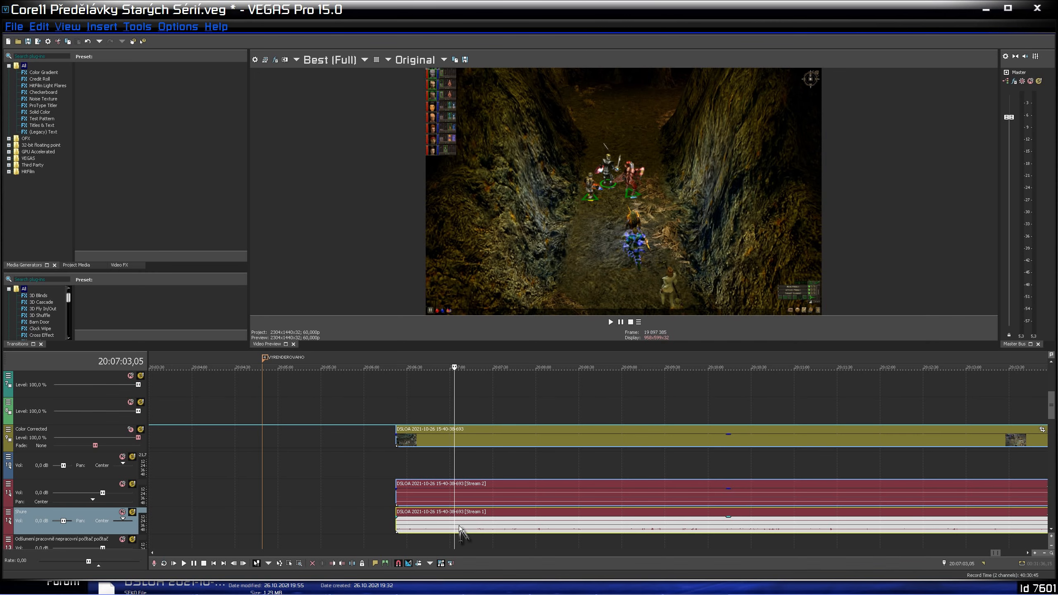
pyautogui.rightClick(459, 528)
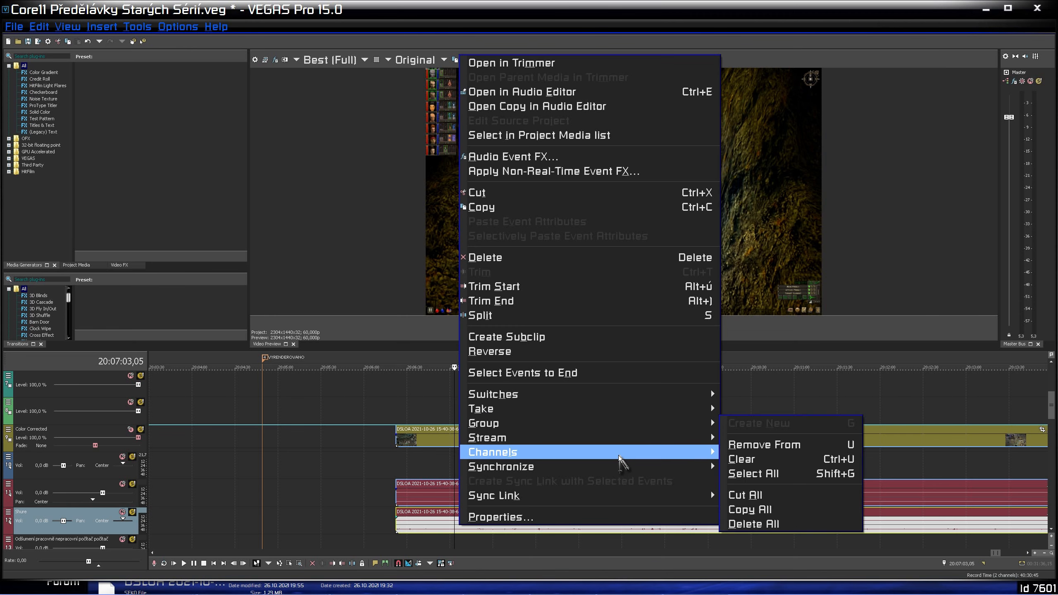
pyautogui.moveTo(620, 453)
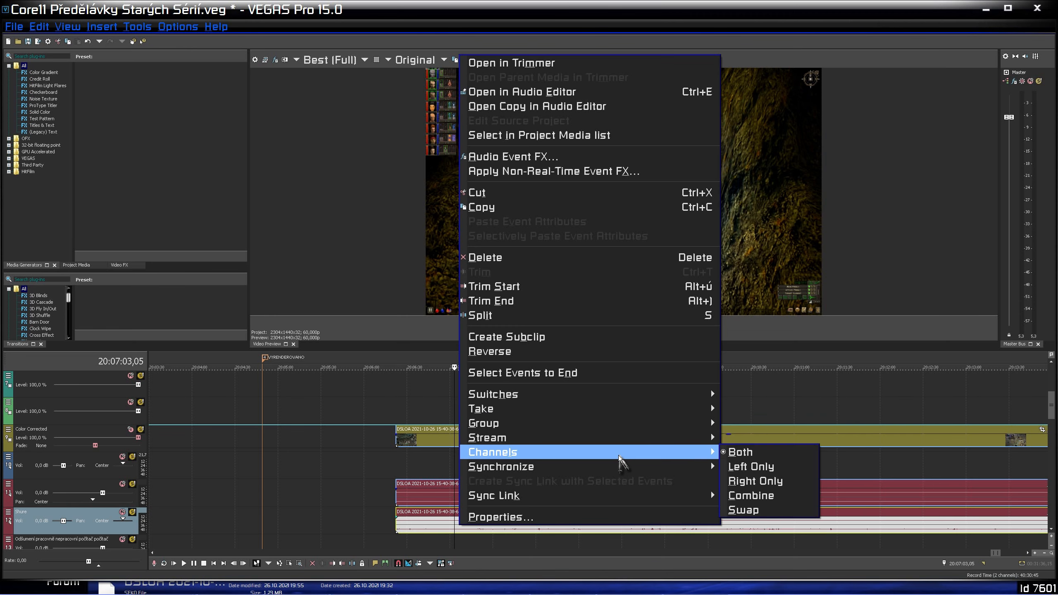
pyautogui.click(757, 484)
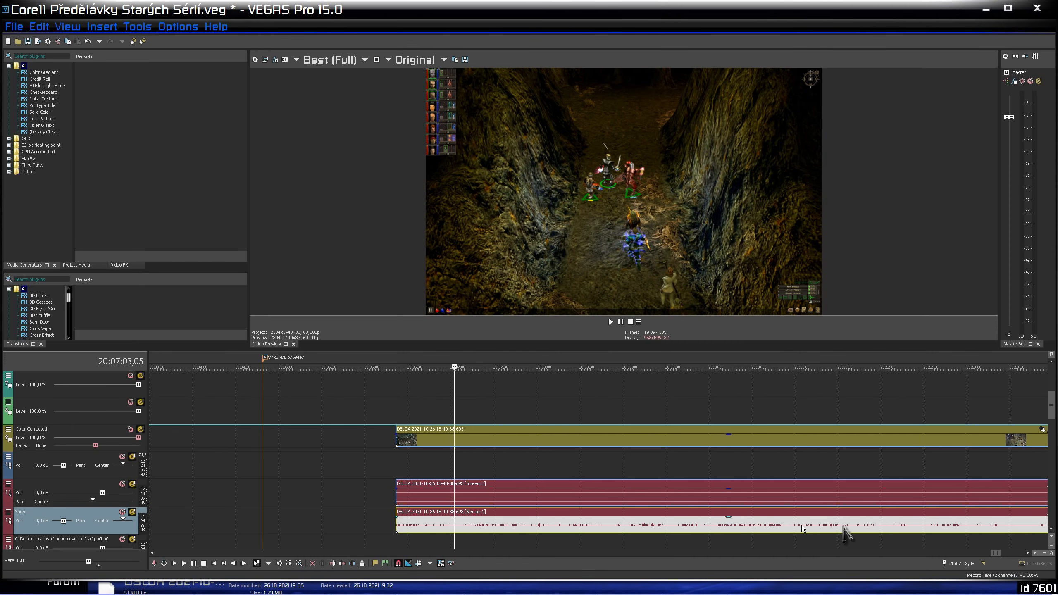
# Play a short section of the recording from about 20:06:59 to check the Shure track's audio.
pyautogui.click(449, 529)
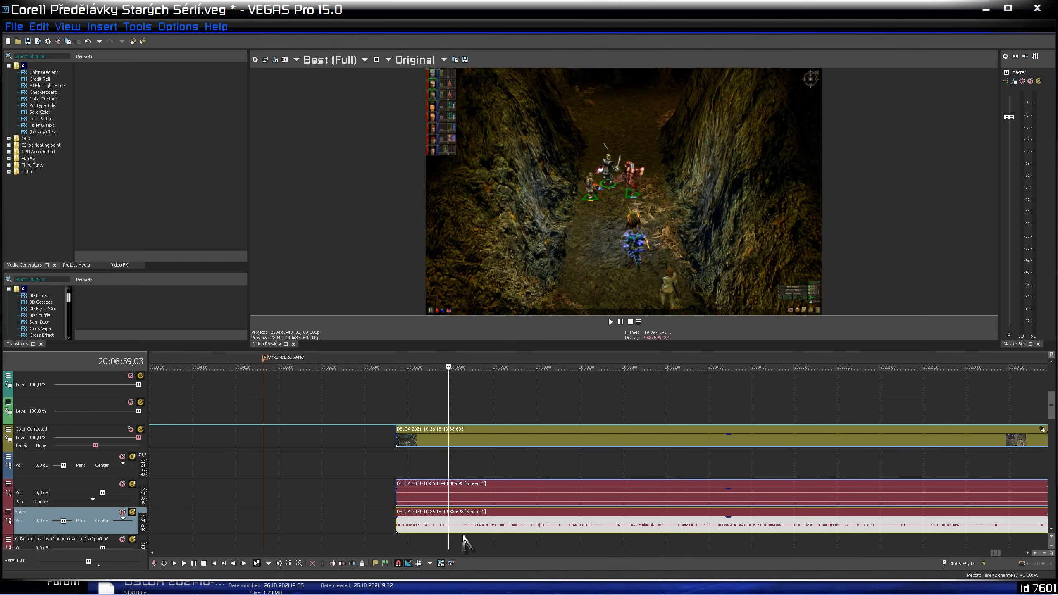
pyautogui.press('space')
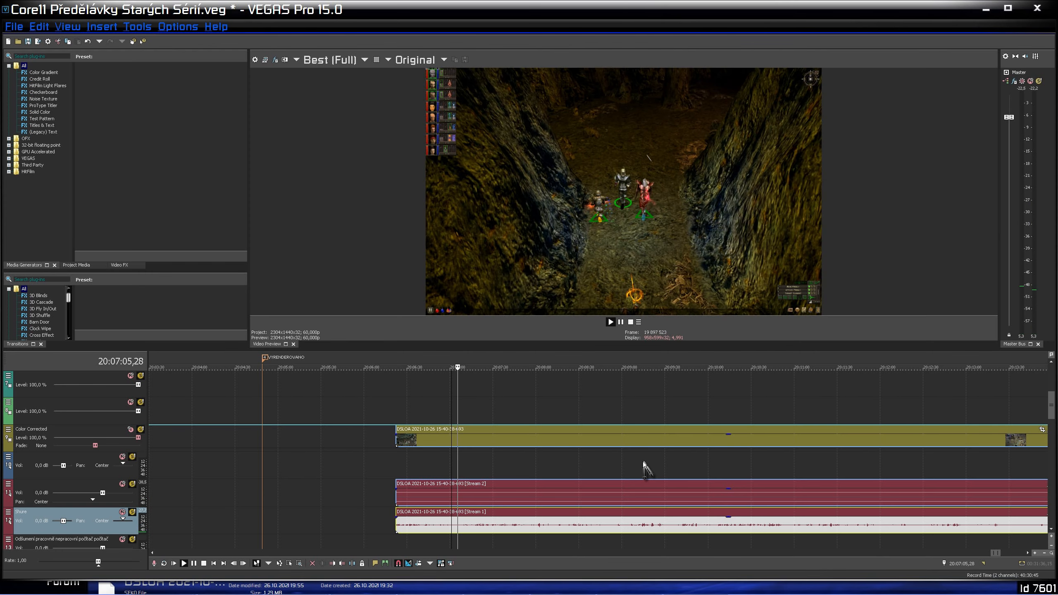
pyautogui.press('Return')
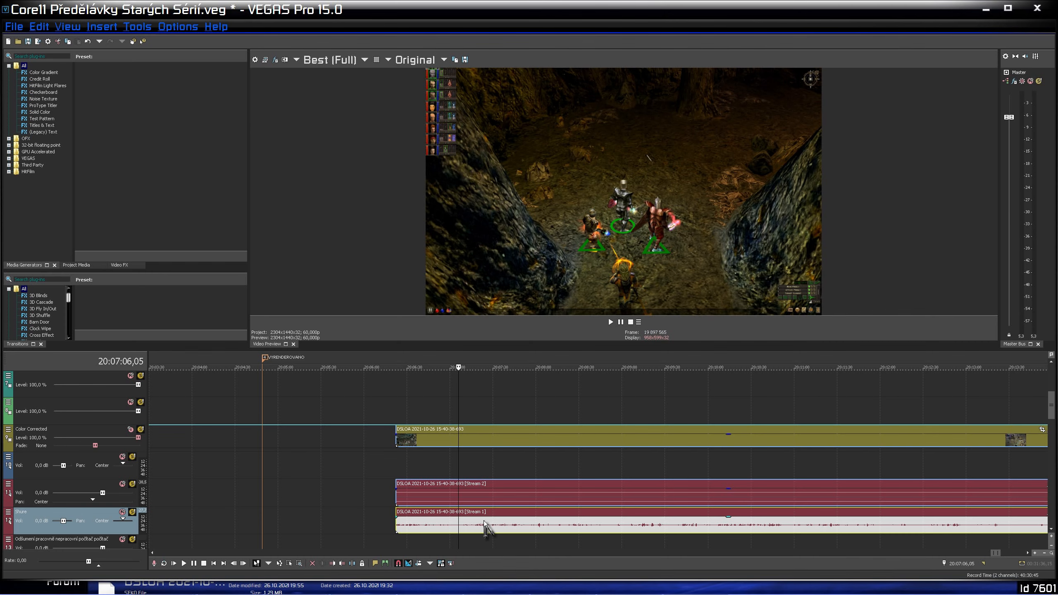
# Compare the first 2021-10-26 recording's Stream 1 and Stream 2 audio with the last 2021-10-12 recording's Stream 1 event.
pyautogui.scroll(-4, 485, 521)
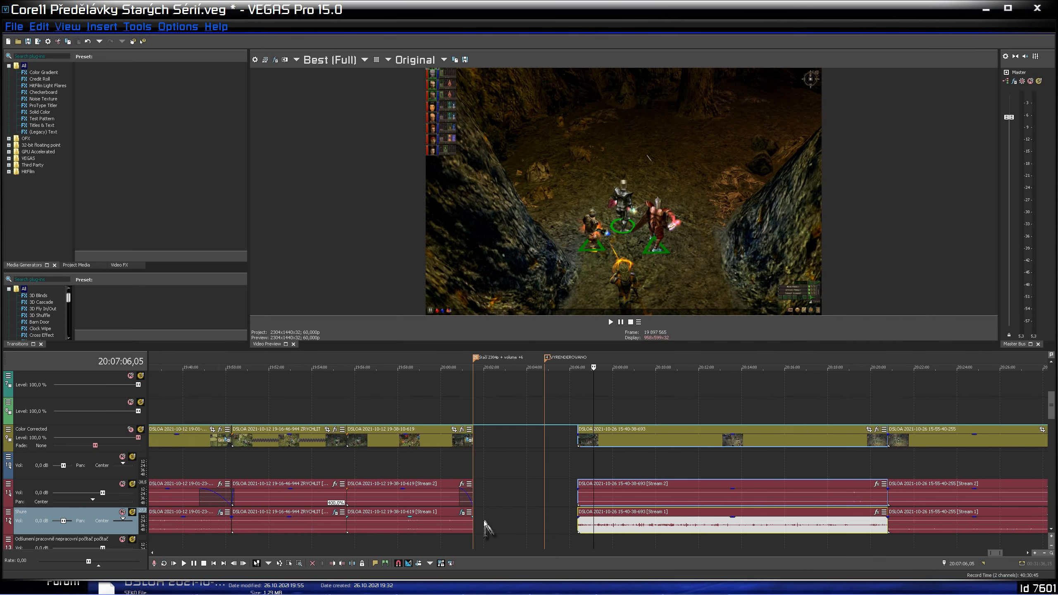
pyautogui.scroll(2, 594, 499)
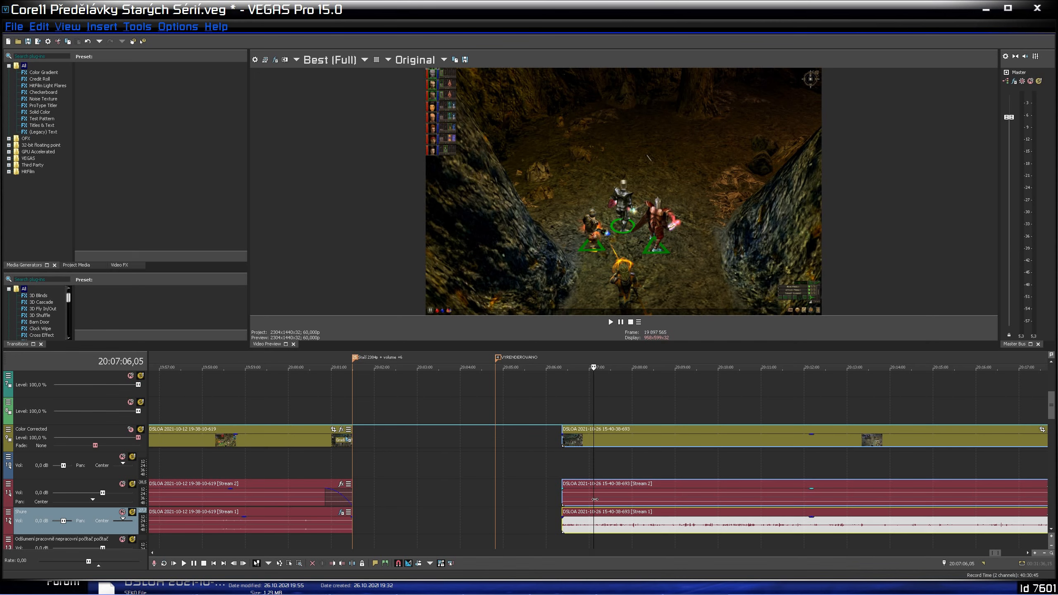
pyautogui.scroll(3, 594, 499)
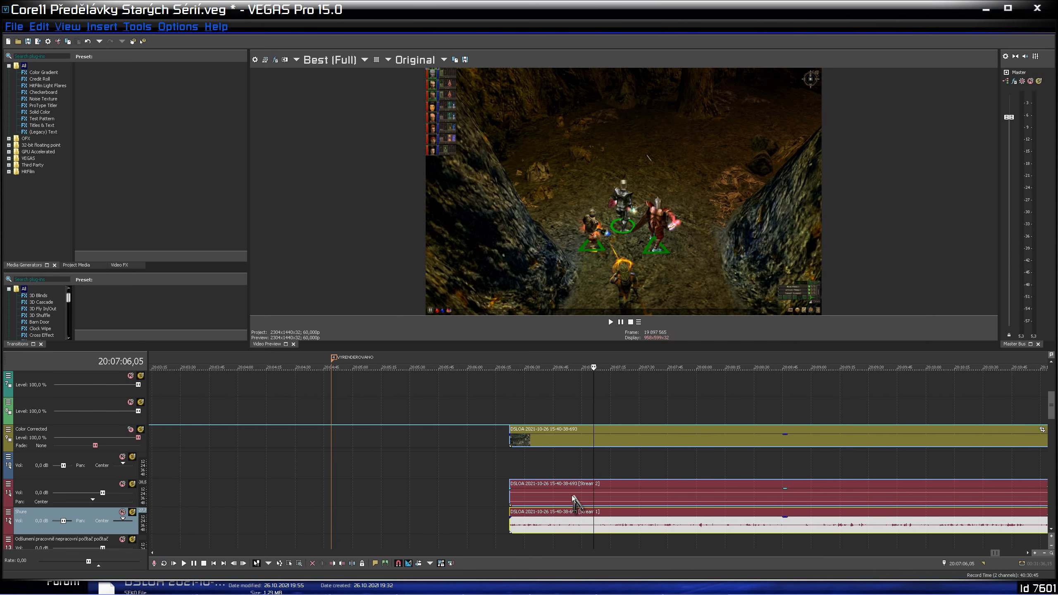
pyautogui.click(577, 495)
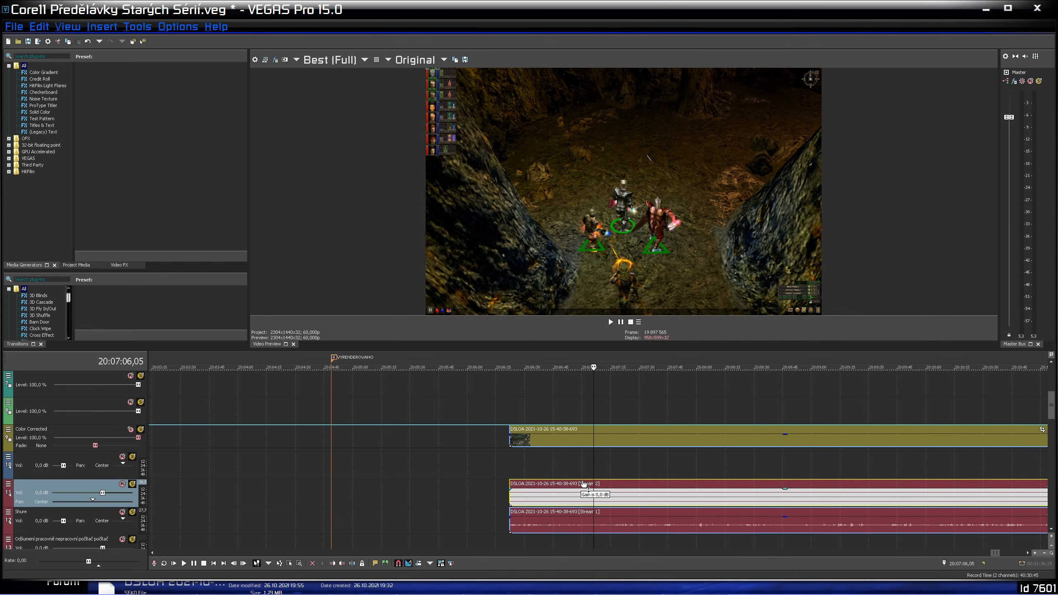
pyautogui.scroll(-5, 583, 499)
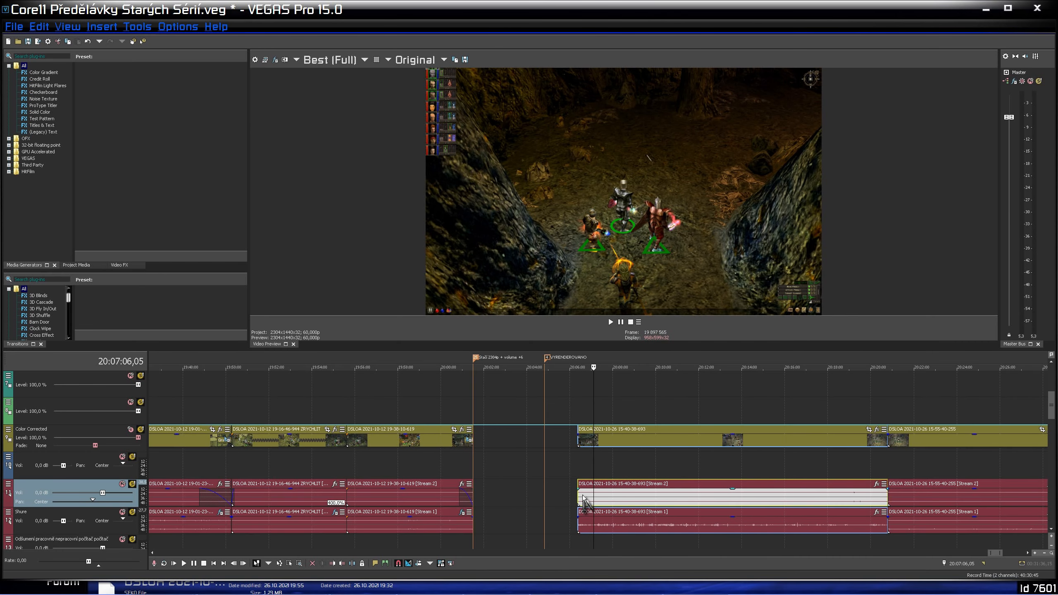
pyautogui.click(443, 529)
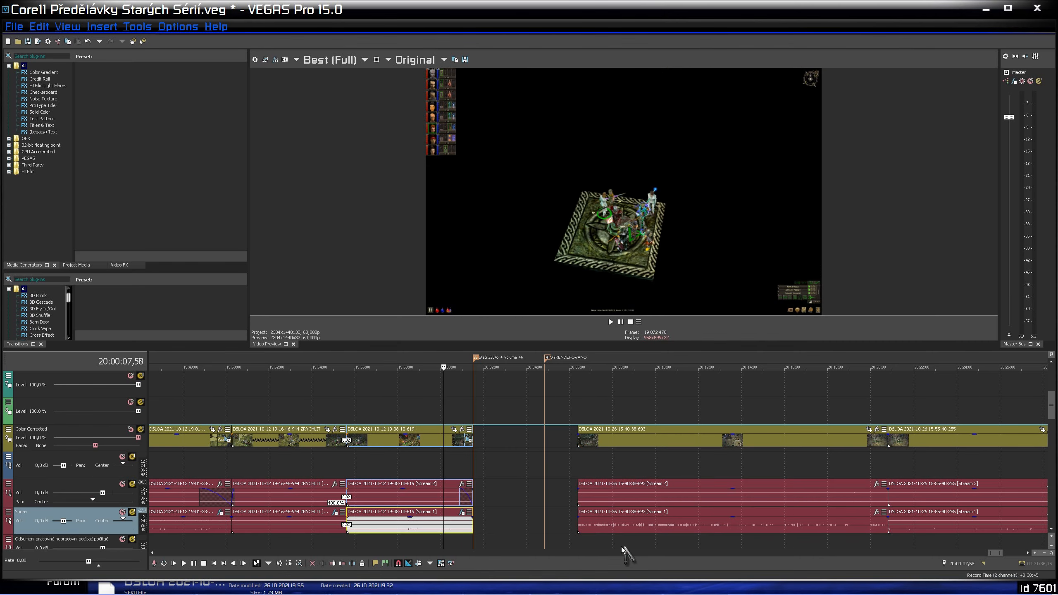
pyautogui.click(618, 529)
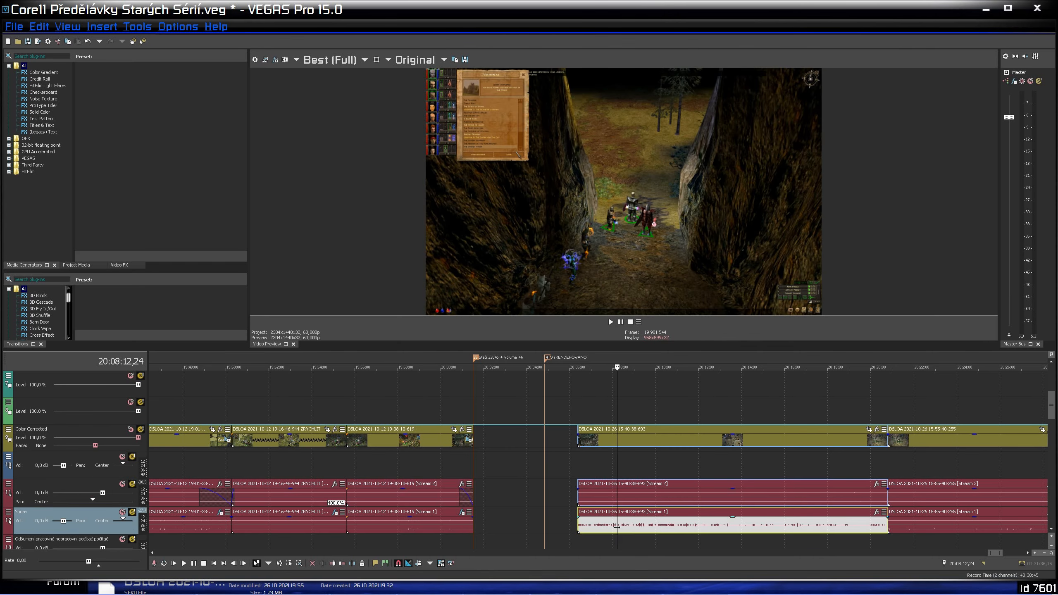
# Undo the last channel change and select the audio events of both streams from the first 2021-10-26 recording to the end.
pyautogui.hotkey('ctrl', 'z')
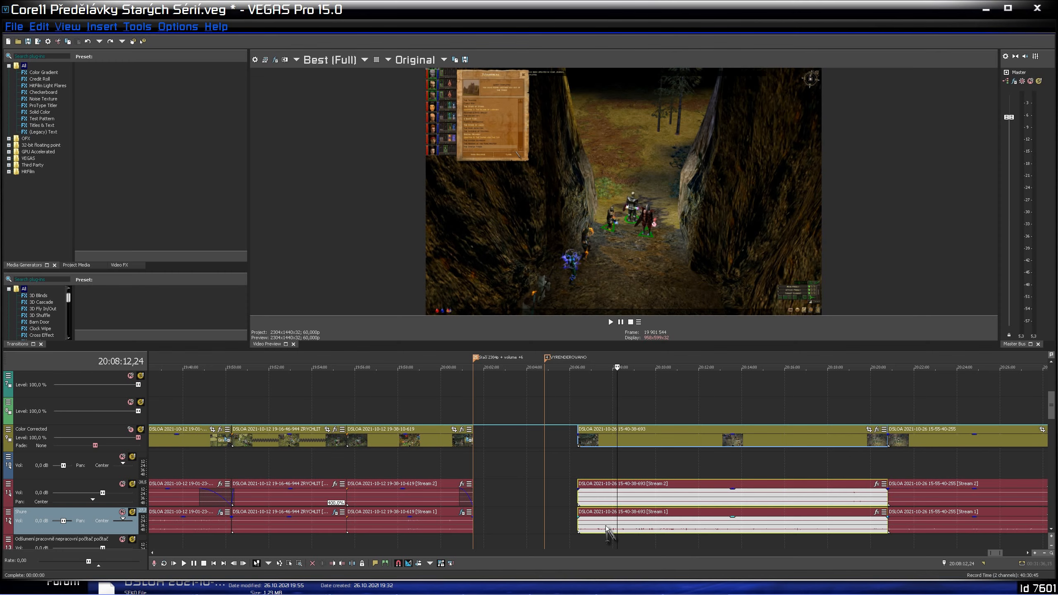
pyautogui.rightClick(606, 529)
pyautogui.click(712, 371)
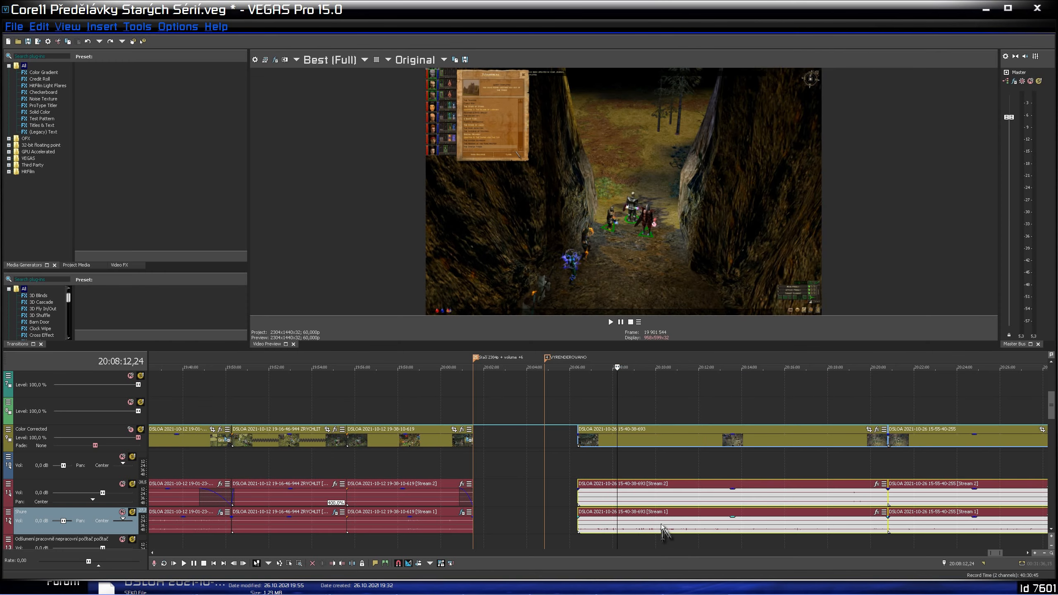
# Set all Shure track events from the first 2021-10-26 recording to the end to Right Only channels, and undo the channel change.
pyautogui.scroll(-3, 661, 525)
pyautogui.click(570, 527)
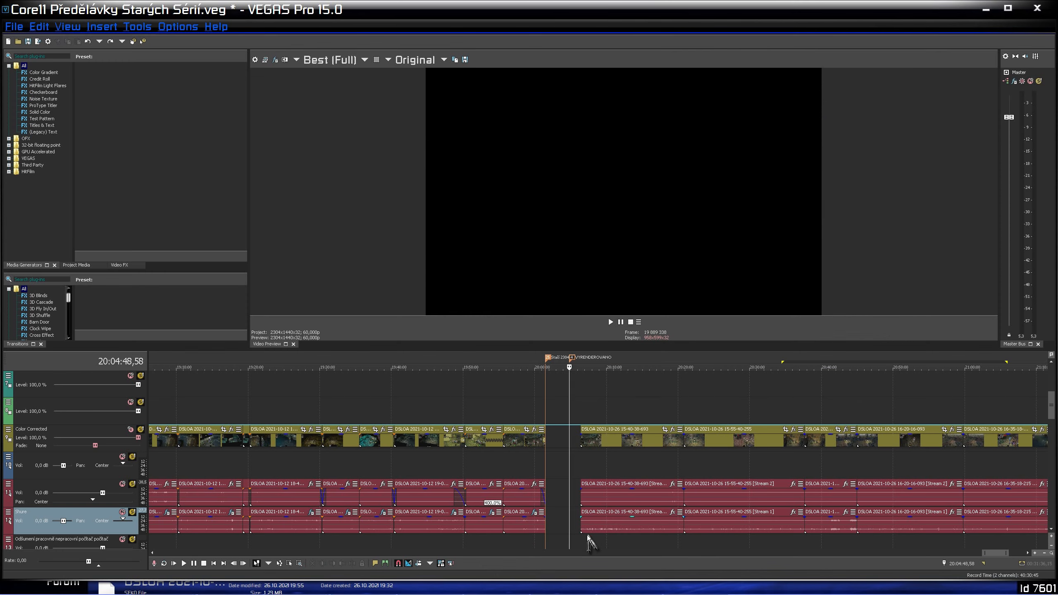
pyautogui.rightClick(600, 524)
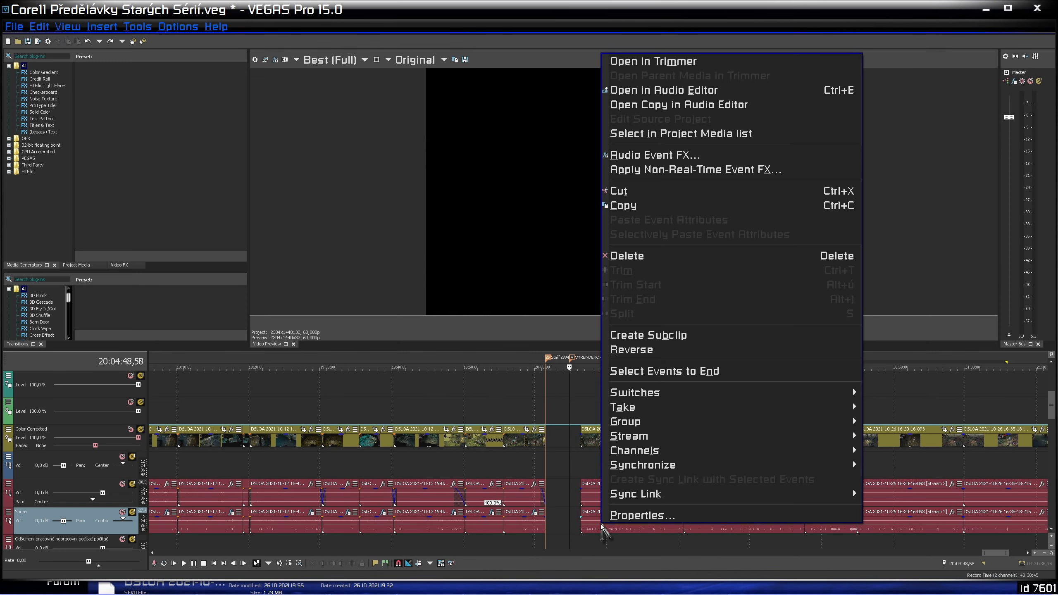
pyautogui.click(703, 379)
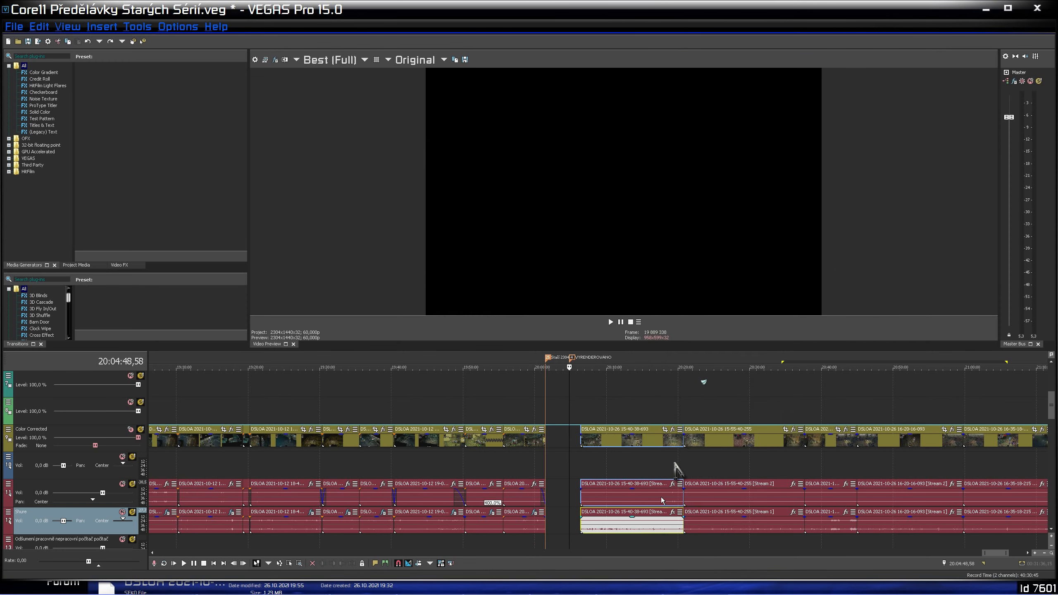
pyautogui.rightClick(623, 529)
pyautogui.moveTo(751, 450)
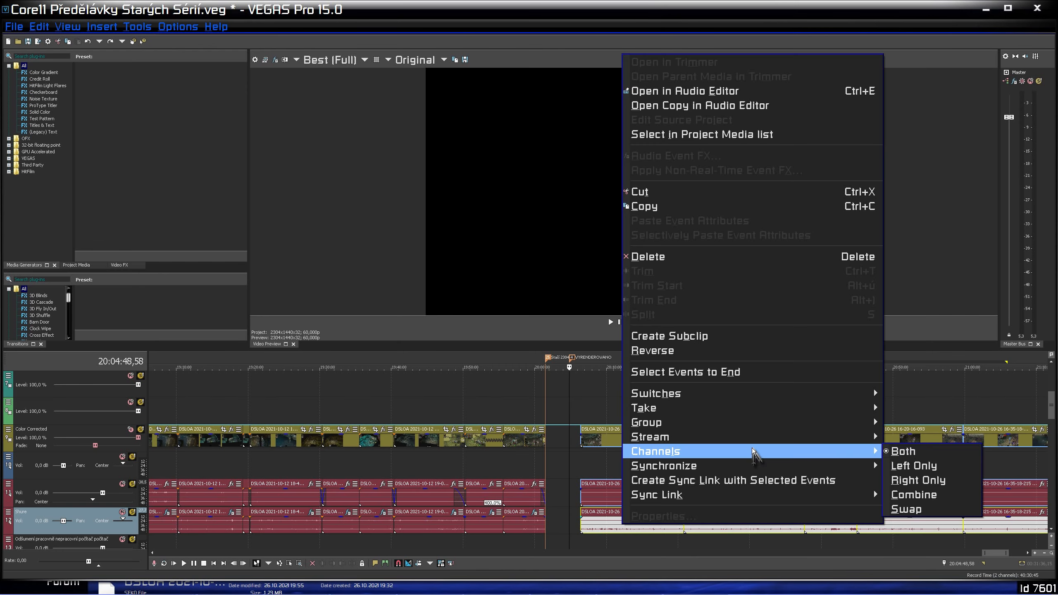
pyautogui.click(917, 480)
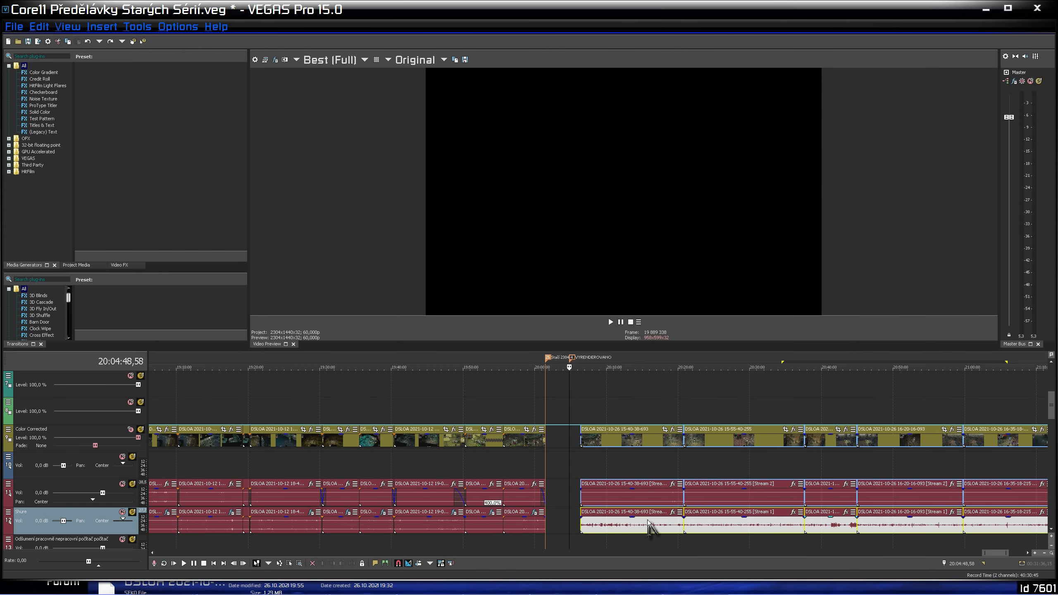
pyautogui.click(533, 527)
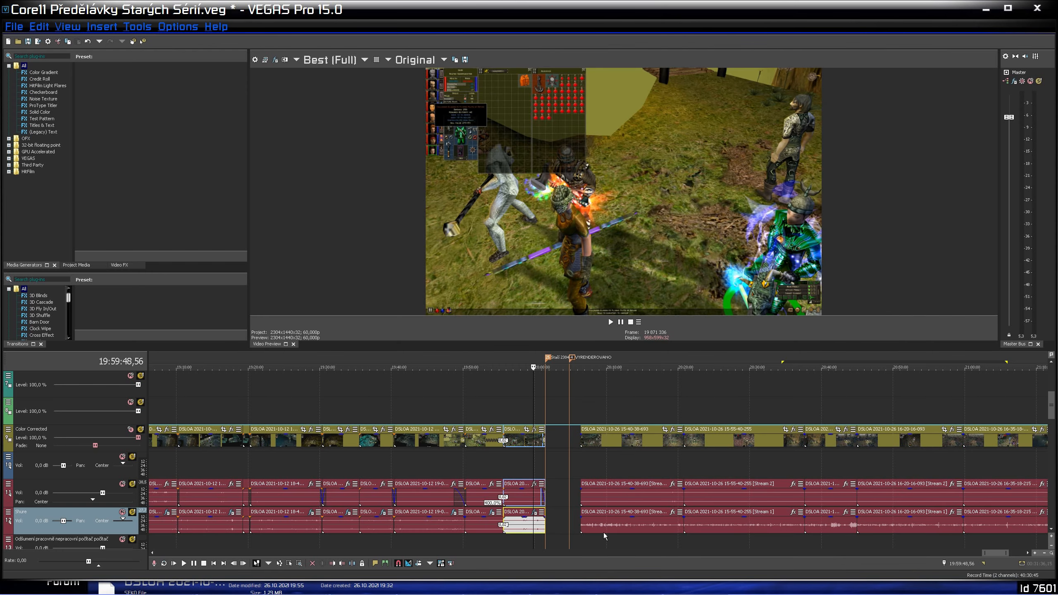
pyautogui.hotkey('ctrl', 'z')
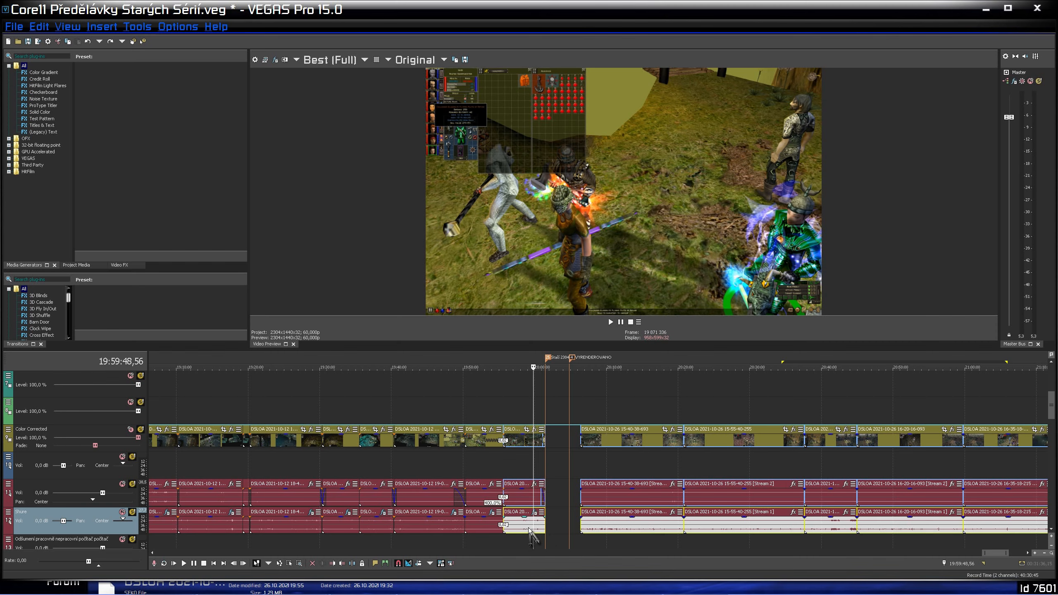
# Inspect the Audio Event FX on the last 2021-10-12 recording's Stream 1 event and close its window.
pyautogui.click(528, 529)
pyautogui.rightClick(528, 529)
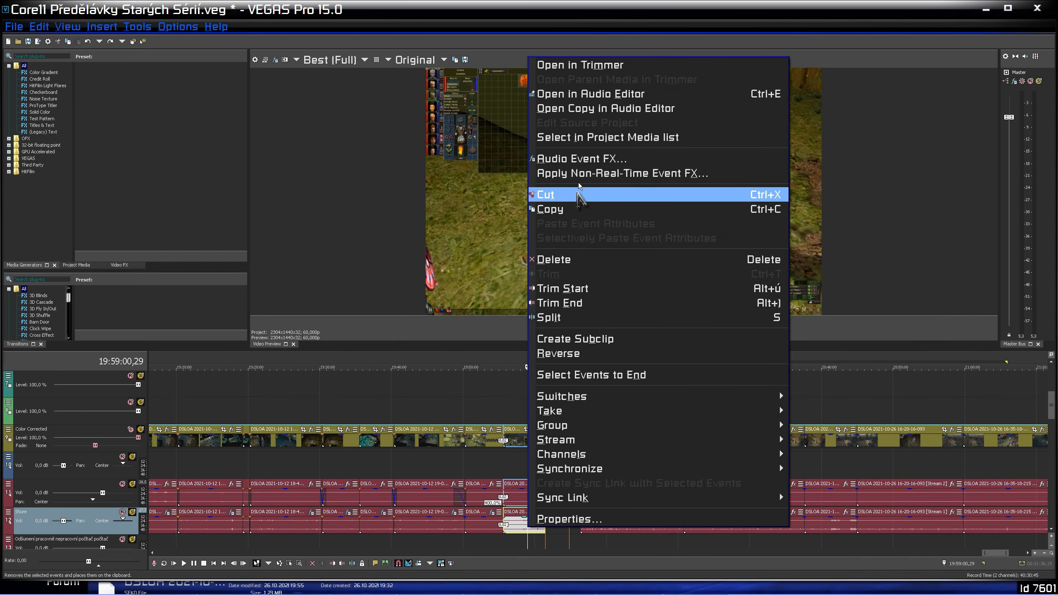
pyautogui.click(588, 160)
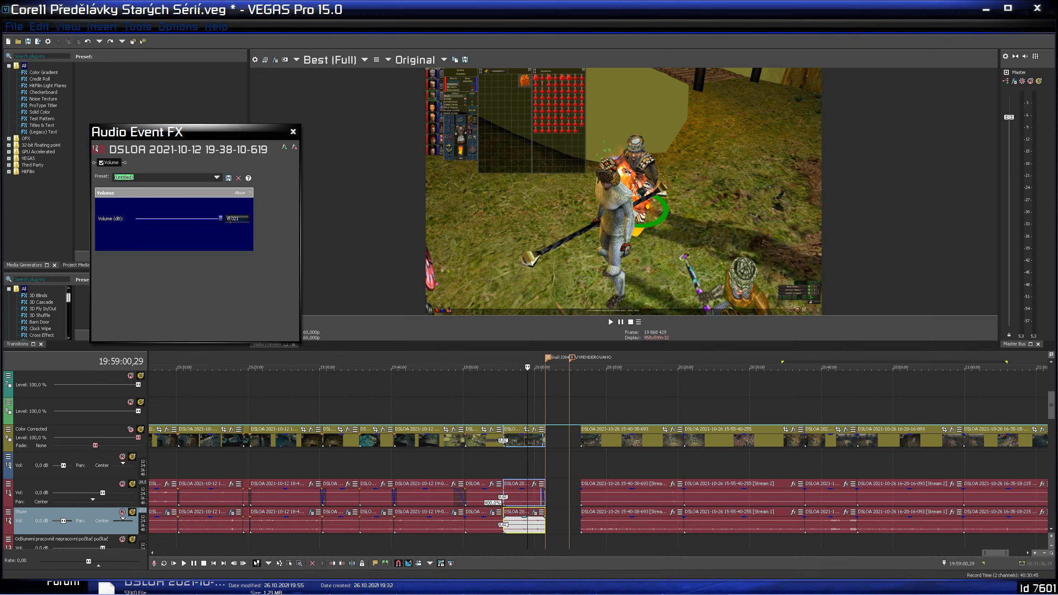
pyautogui.click(293, 131)
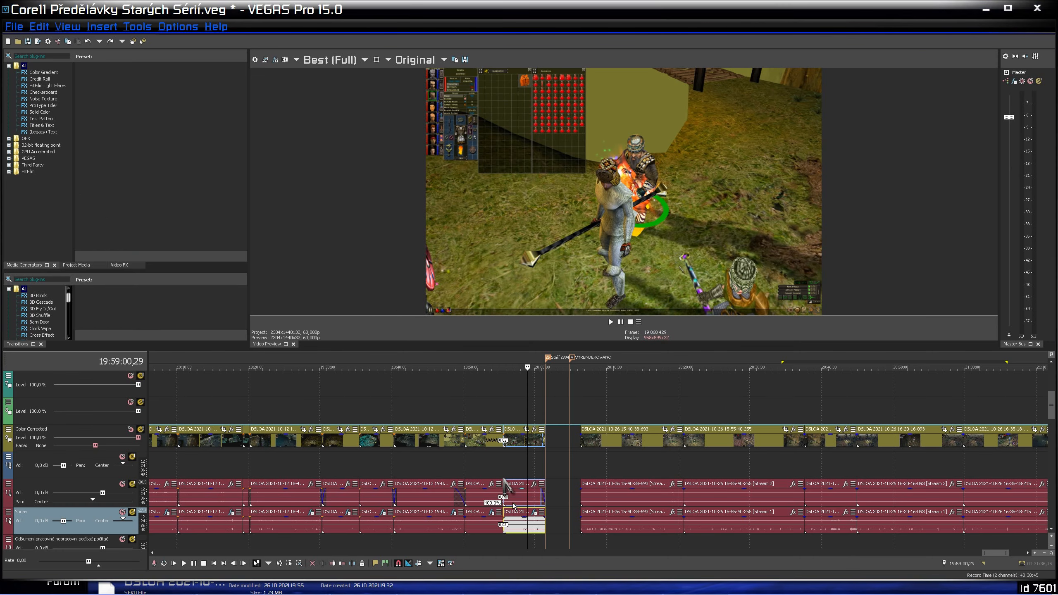
# Paste the event attributes of the last 2021-10-12 Stream 1 event onto all Shure track events from the first 2021-10-26 recording onward.
pyautogui.click(521, 528)
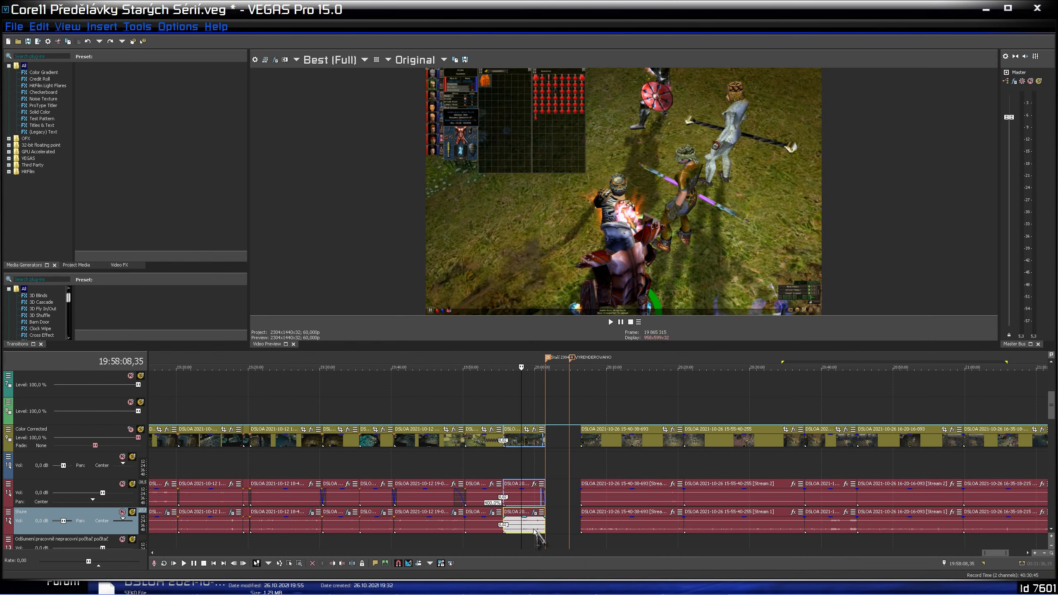
pyautogui.rightClick(534, 530)
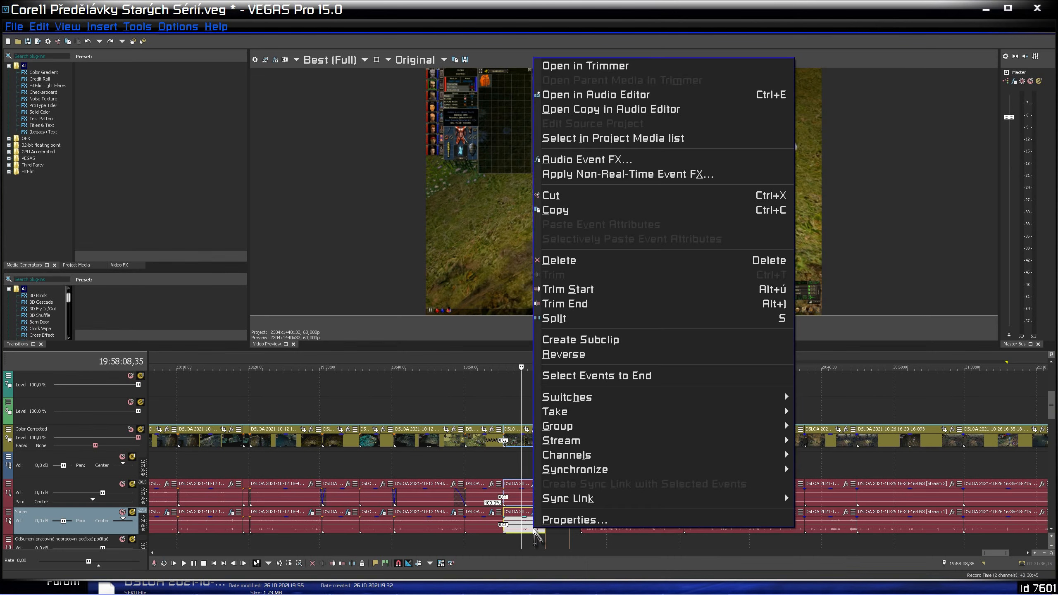
pyautogui.click(574, 210)
pyautogui.rightClick(594, 527)
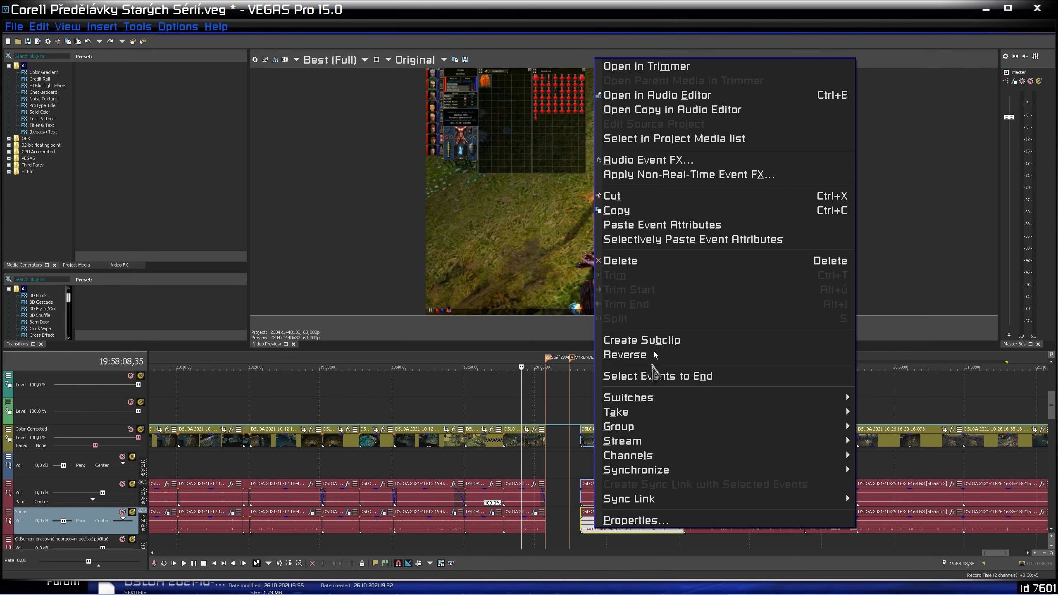
pyautogui.click(658, 376)
pyautogui.rightClick(620, 529)
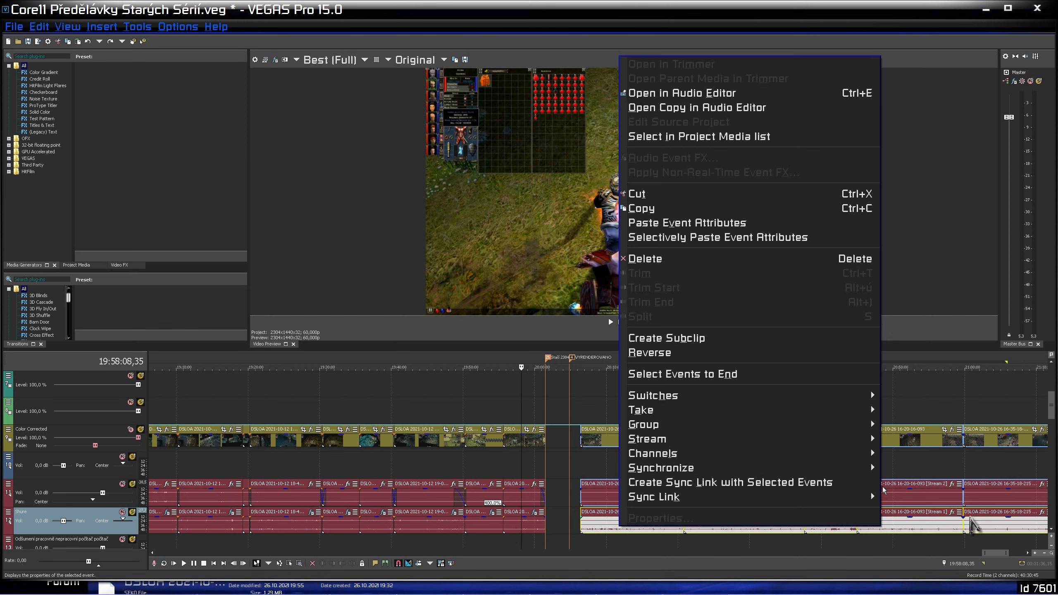
pyautogui.click(712, 228)
# Set all Shure track events from the first 2021-10-26 recording through the end of the timeline to Right Only channels.
pyautogui.click(626, 530)
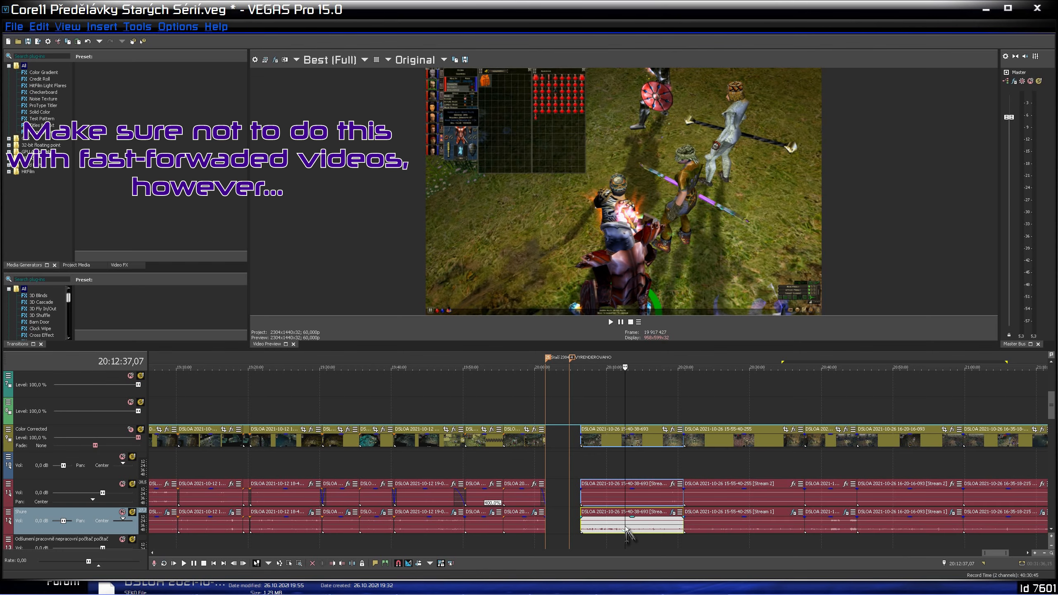
pyautogui.rightClick(624, 526)
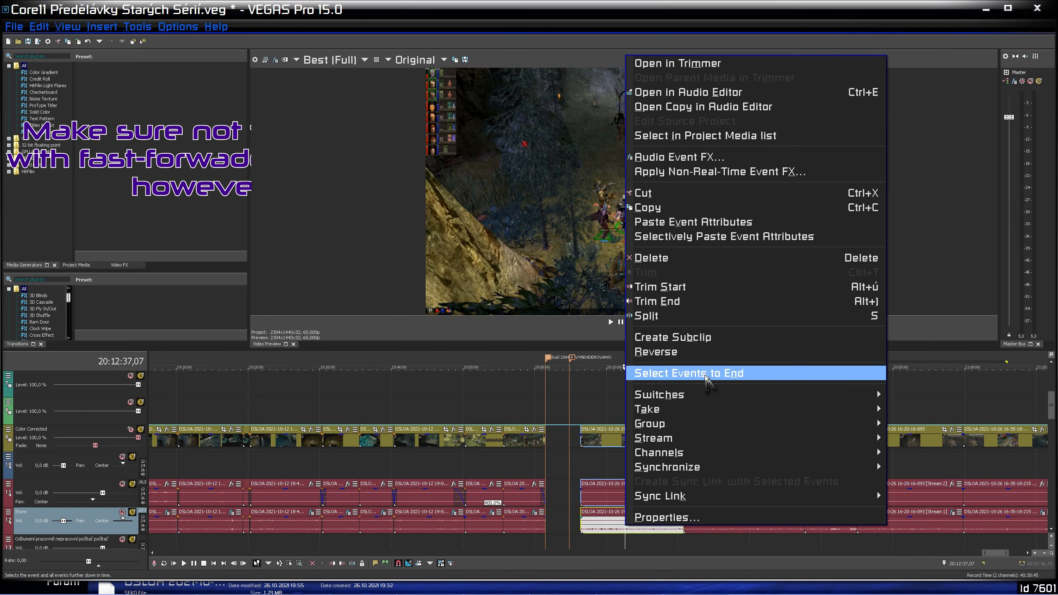
pyautogui.click(685, 371)
pyautogui.rightClick(636, 527)
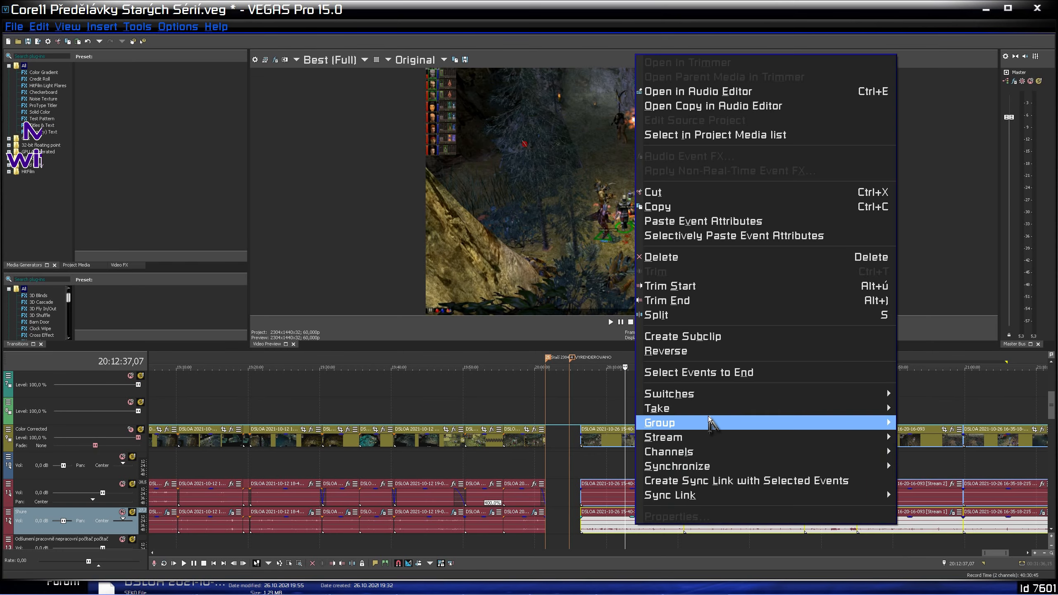
pyautogui.moveTo(708, 420)
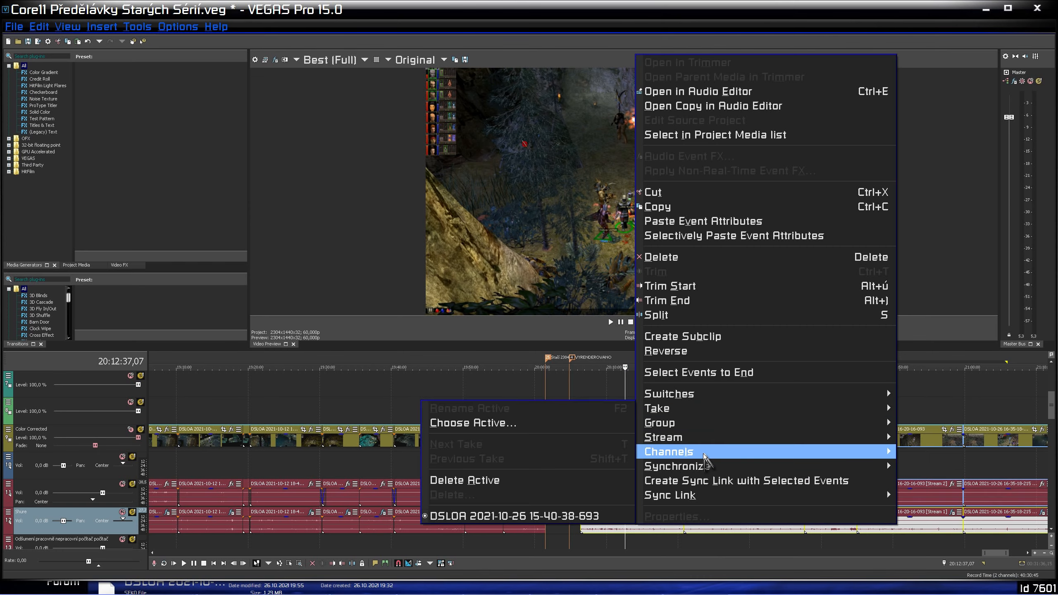
pyautogui.moveTo(704, 456)
pyautogui.click(931, 482)
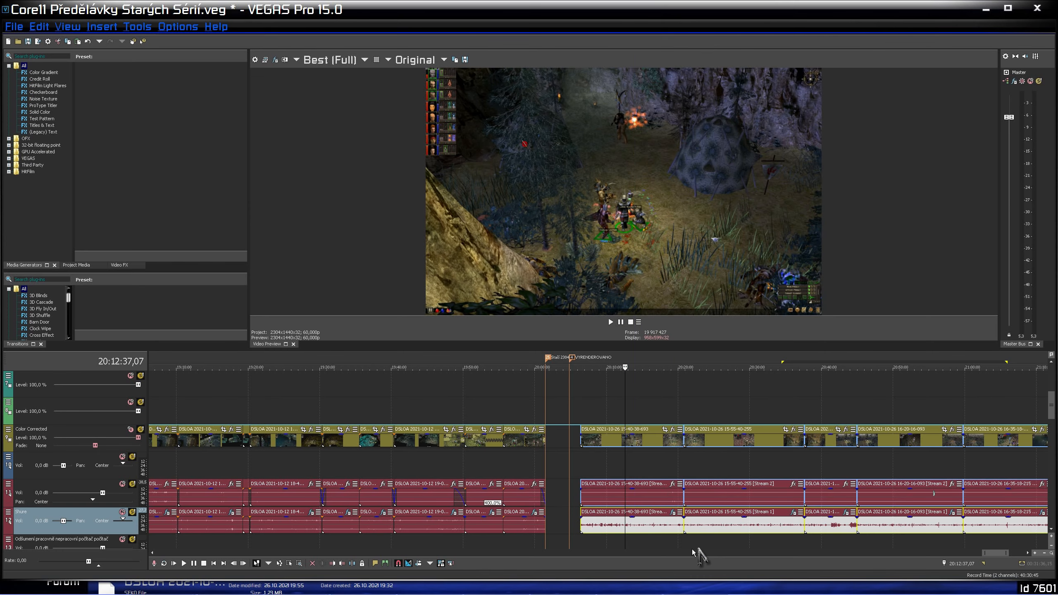
# Play back two short passages of the first 2021-10-26 recording to check the microphone audio and its levels.
pyautogui.click(617, 528)
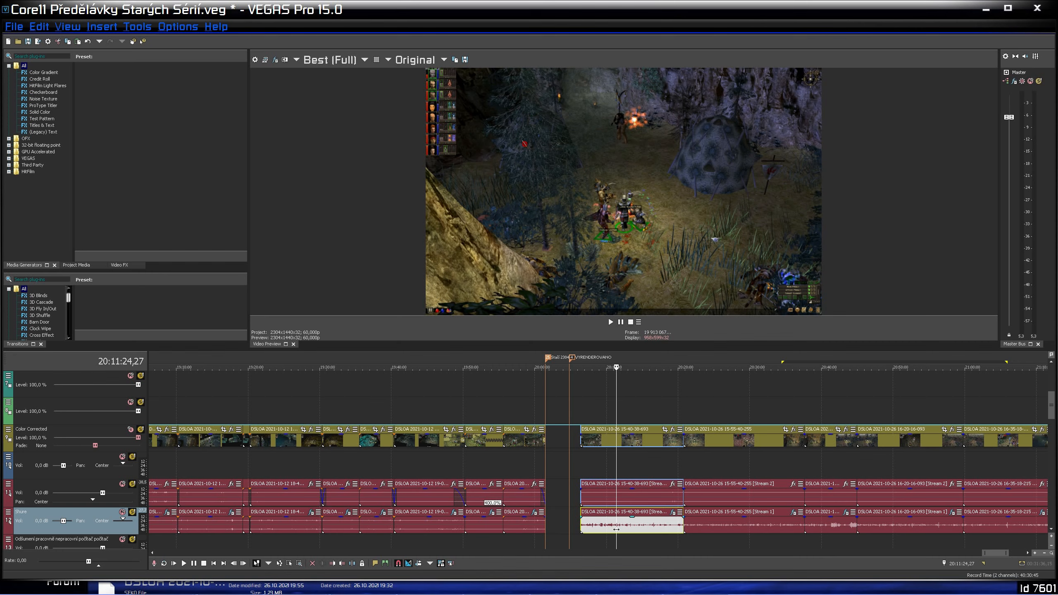
pyautogui.press('space')
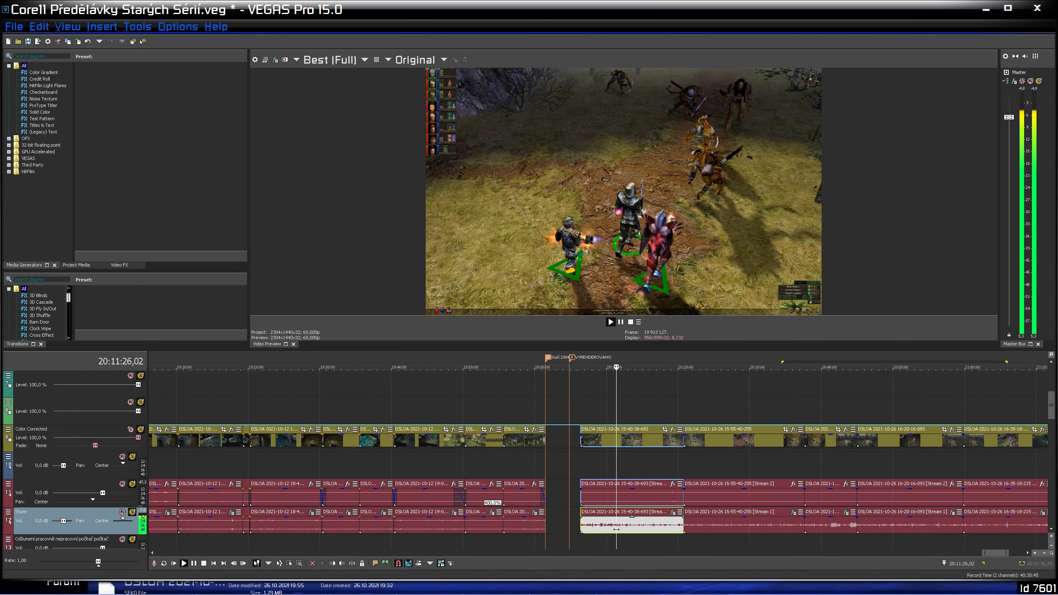
pyautogui.press('space')
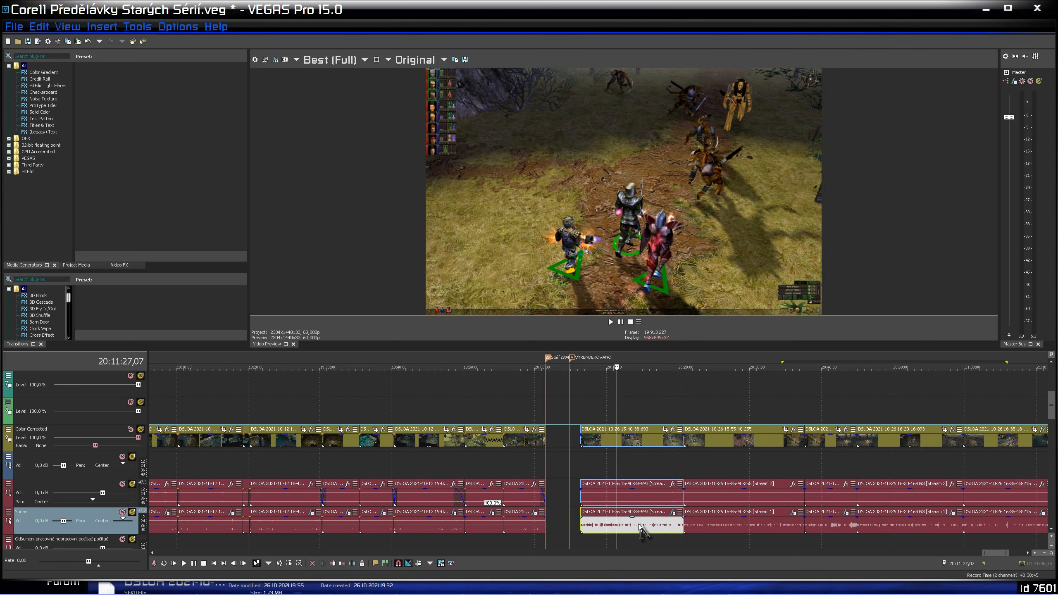
pyautogui.scroll(3, 647, 529)
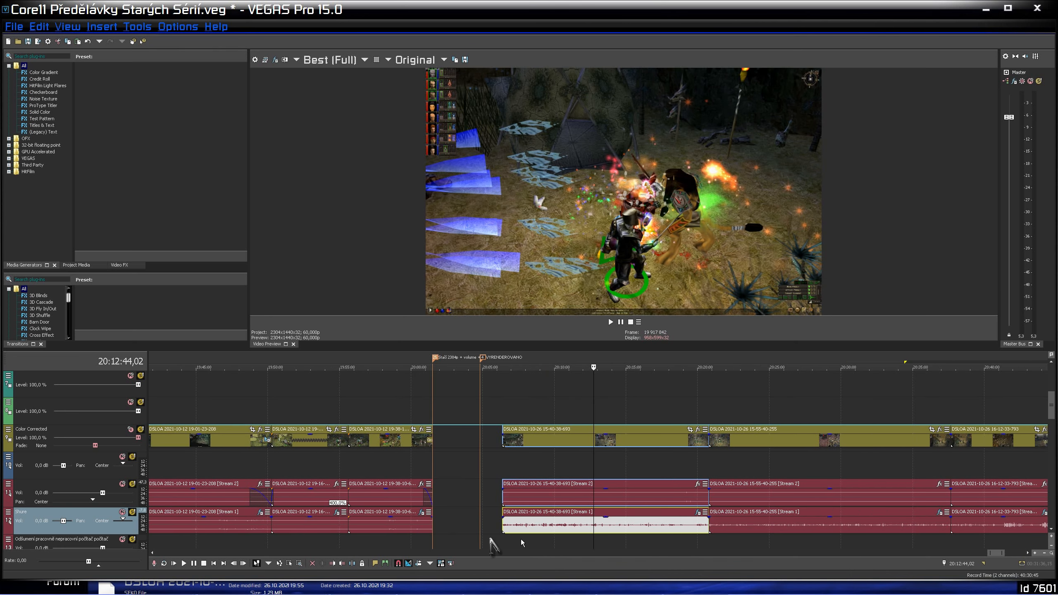
pyautogui.scroll(2, 541, 542)
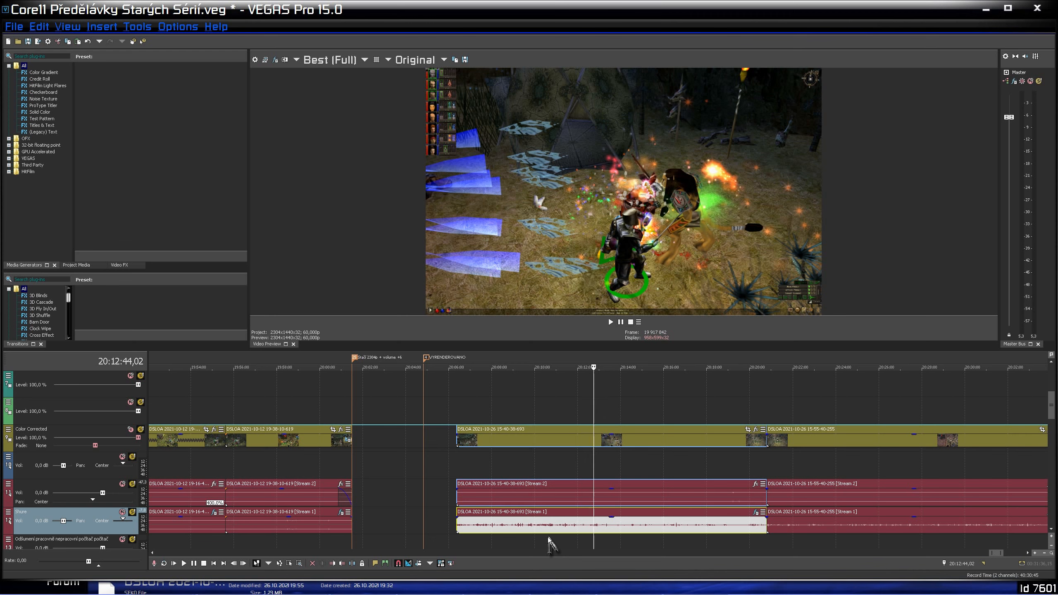
pyautogui.press('space')
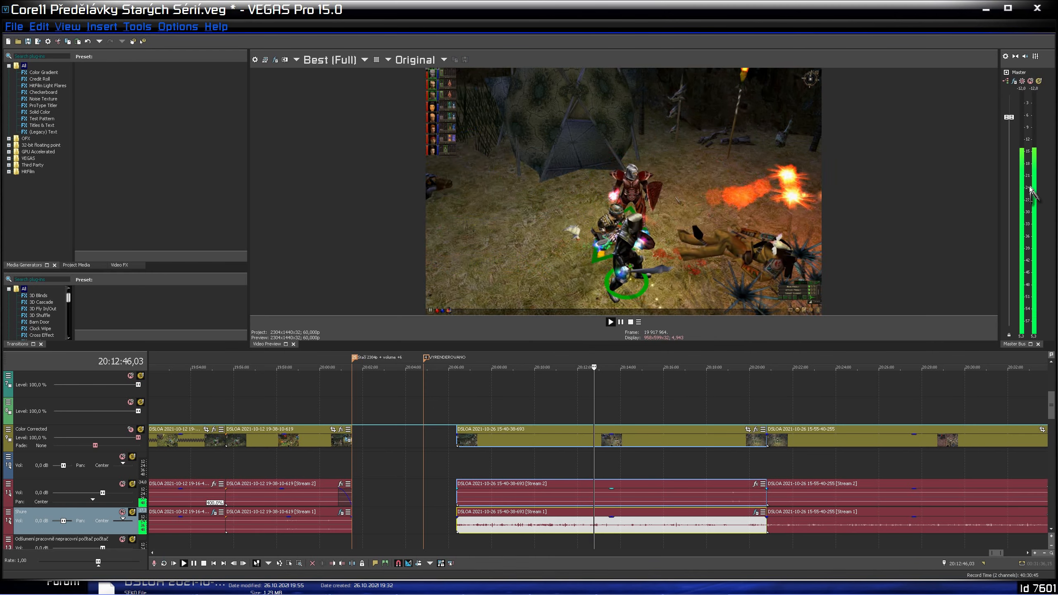
pyautogui.press('space')
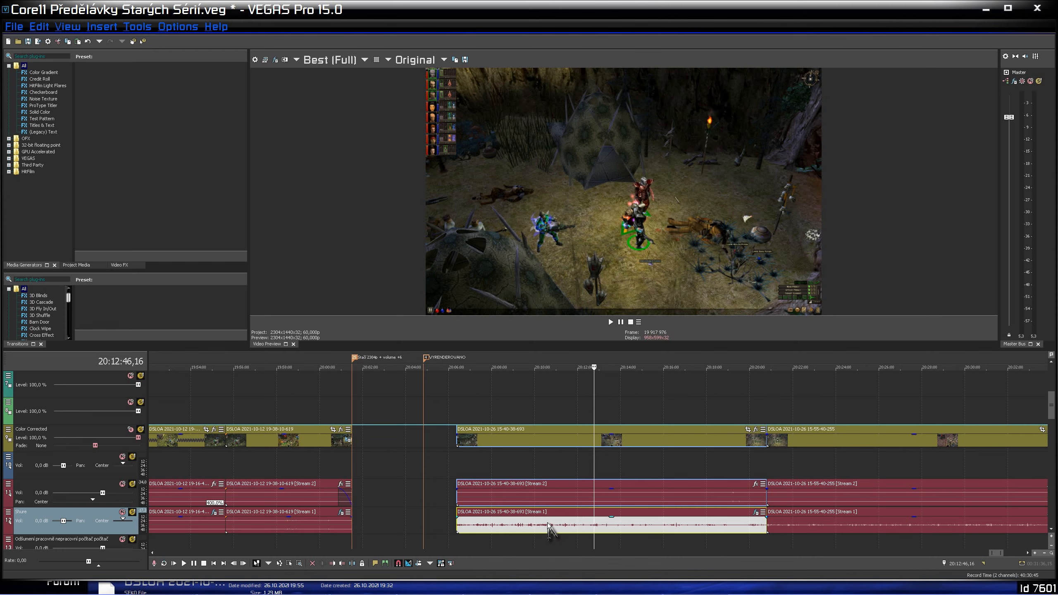
# Review the updated audio events along the timeline and save the project.
pyautogui.scroll(-2, 547, 522)
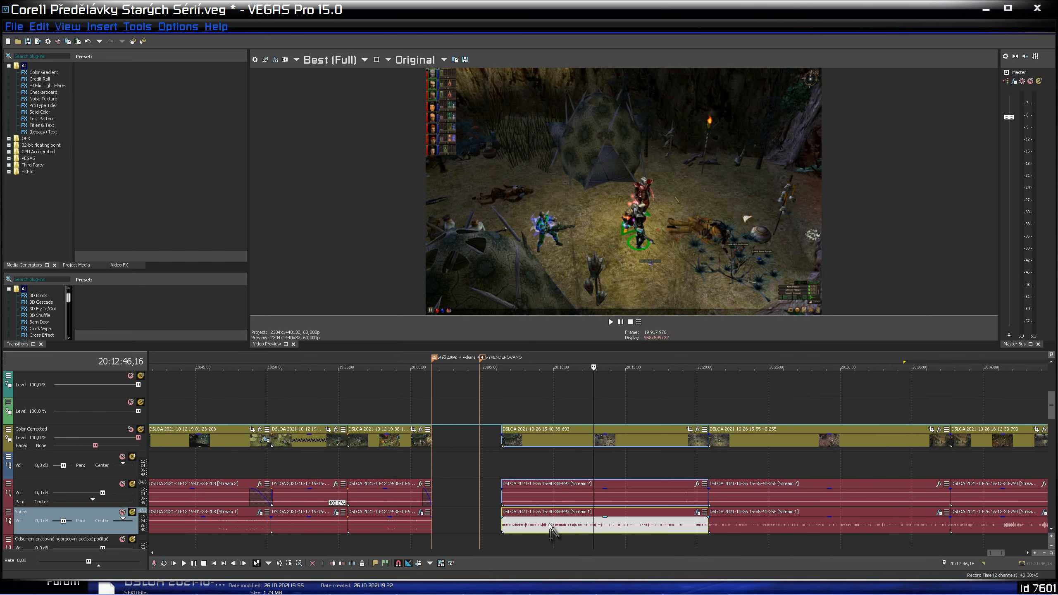
pyautogui.scroll(-2, 550, 525)
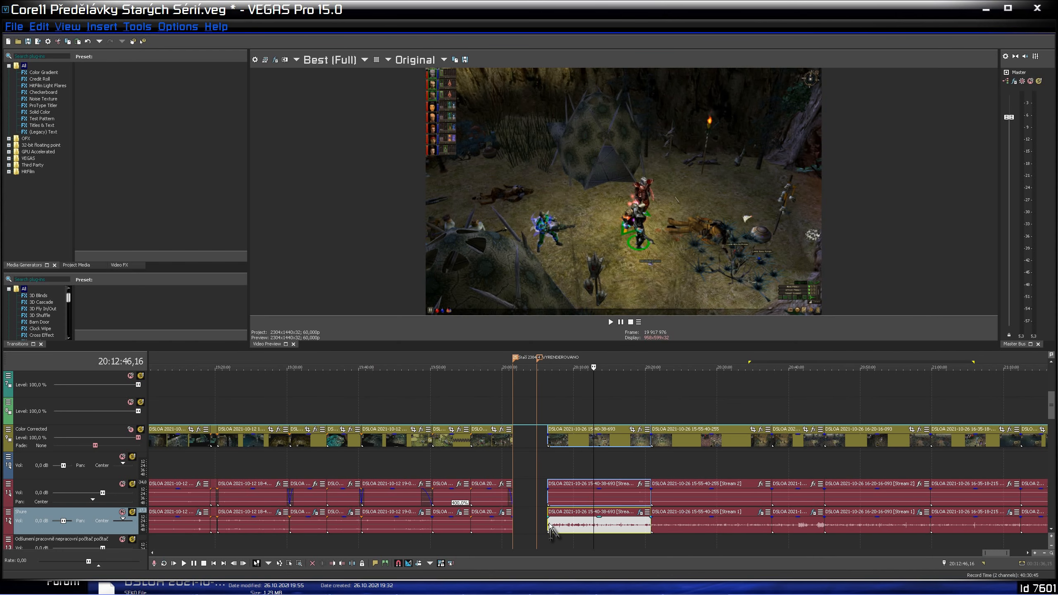
pyautogui.scroll(-2, 549, 522)
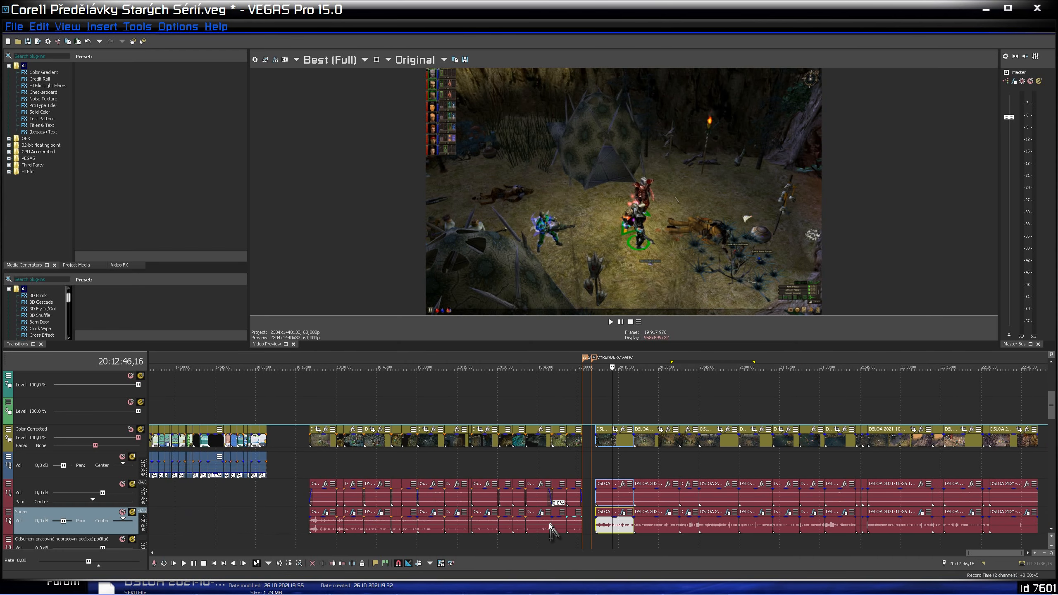
pyautogui.scroll(2, 549, 522)
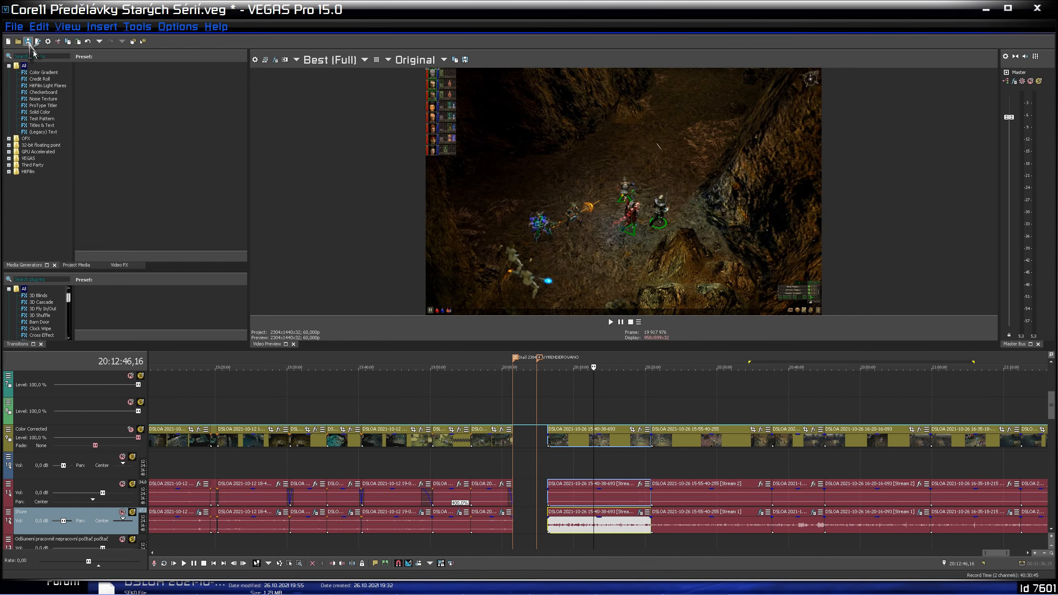
pyautogui.hotkey('ctrl', 's')
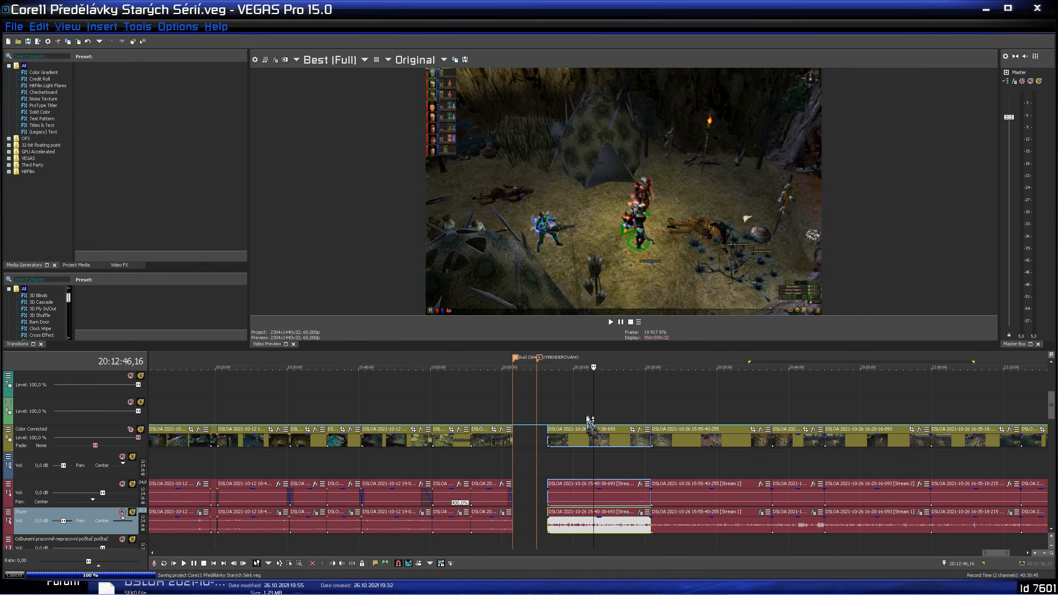
# Place the cursor at the start of the first 2021-10-26 recording and mark a time selection from that point onward.
pyautogui.click(547, 366)
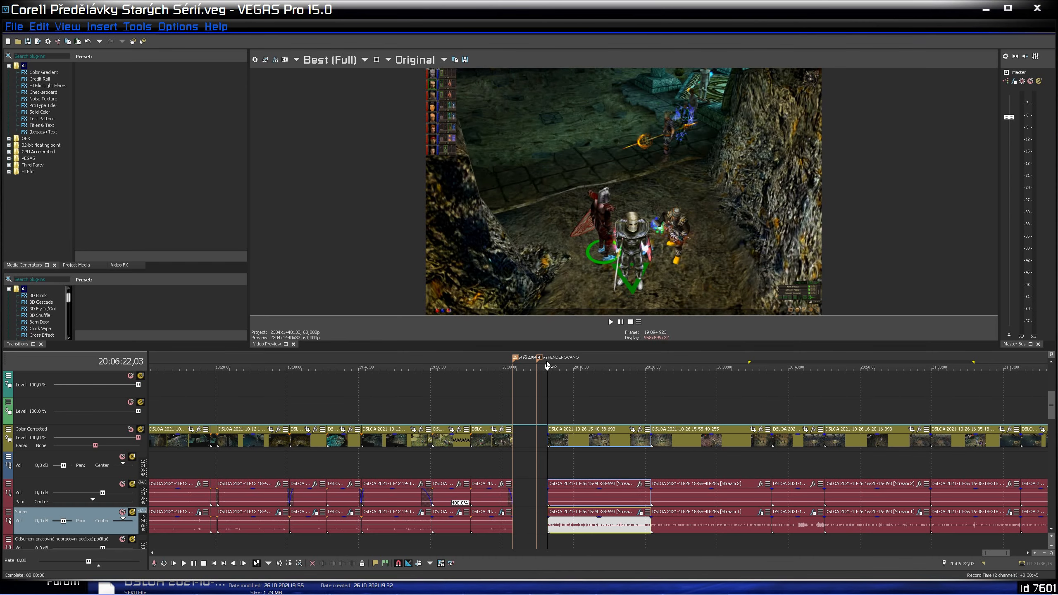
pyautogui.scroll(5, 547, 366)
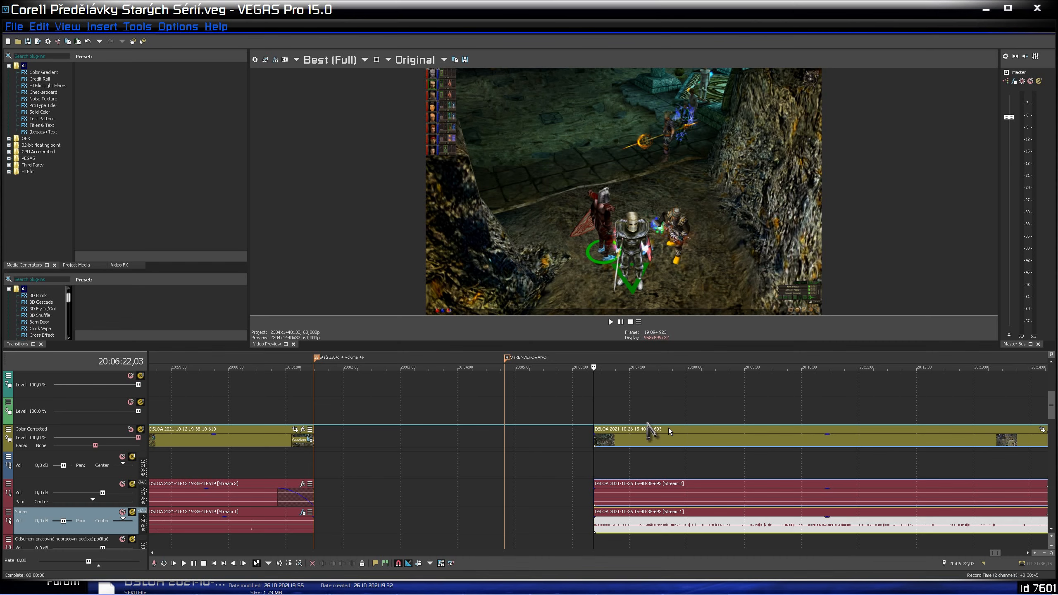
pyautogui.scroll(-5, 687, 441)
pyautogui.scroll(-2, 604, 433)
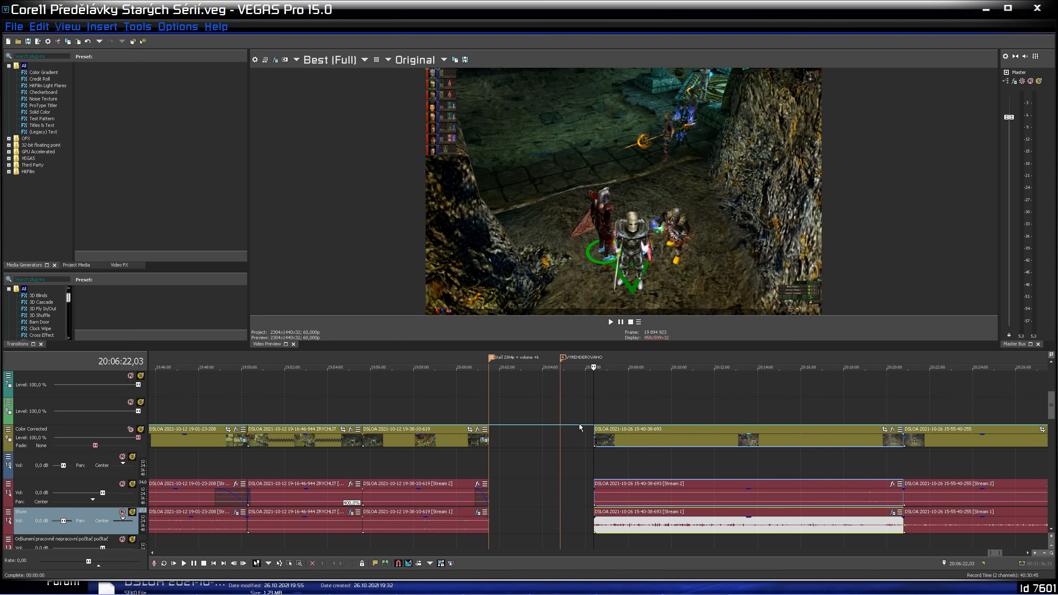
pyautogui.scroll(-1, 658, 438)
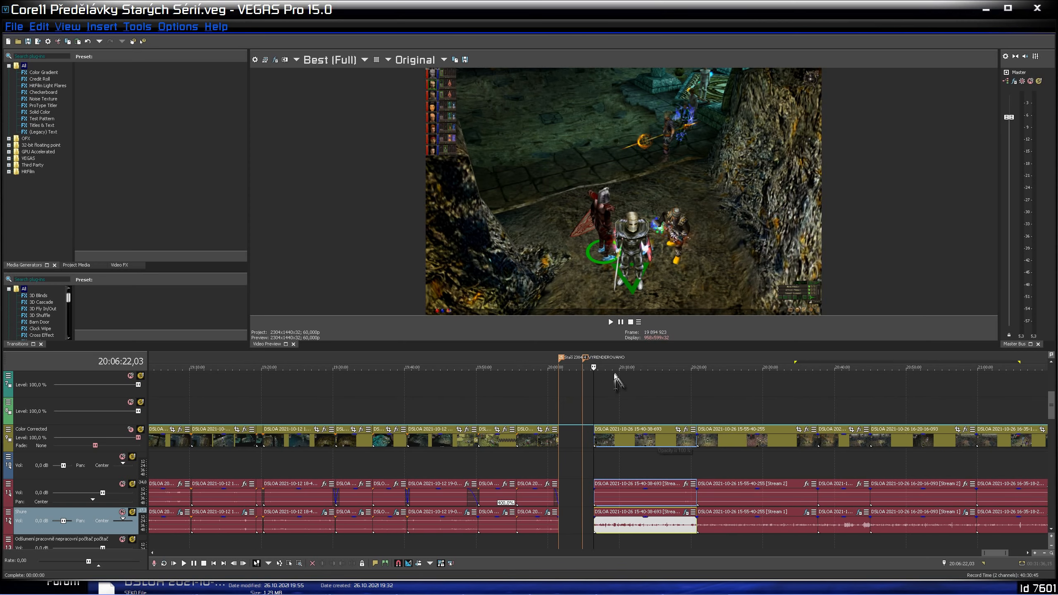
pyautogui.scroll(2, 597, 357)
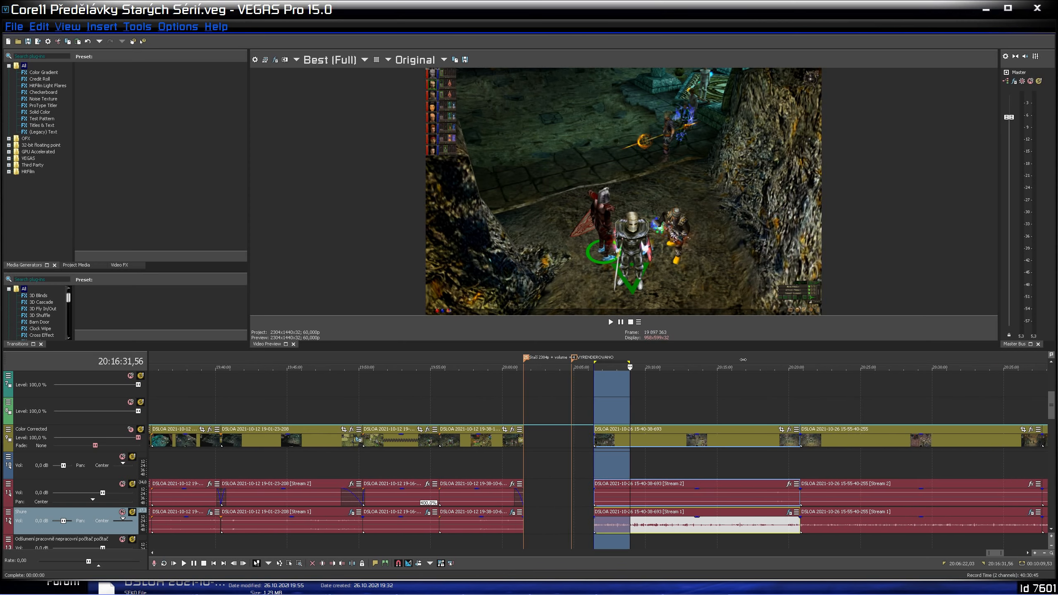